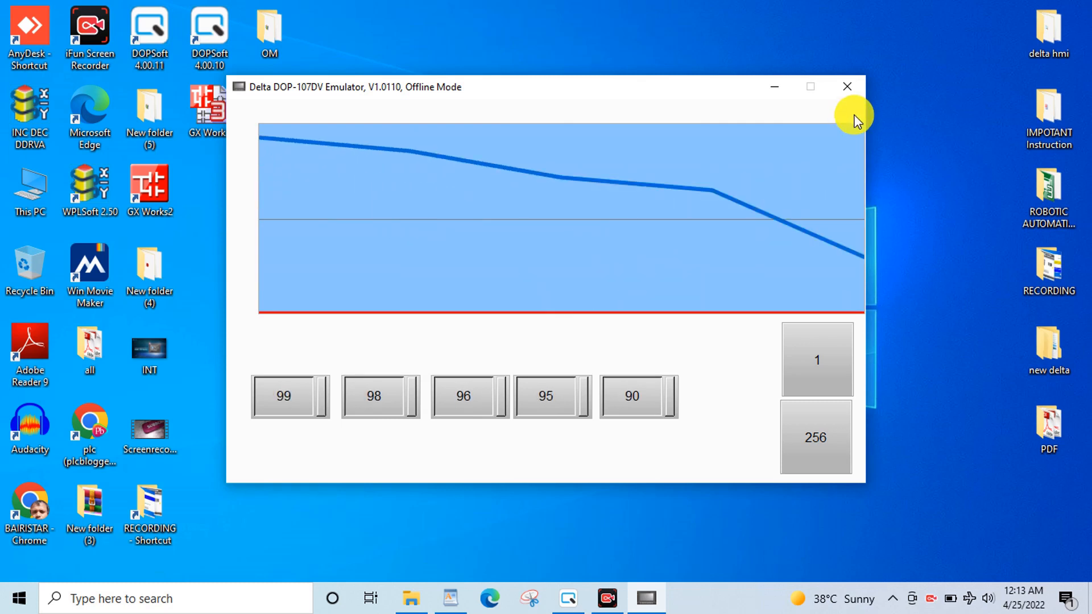
Close the emulator and examine the settings of the existing trend graph on Screen_1.
click(847, 86)
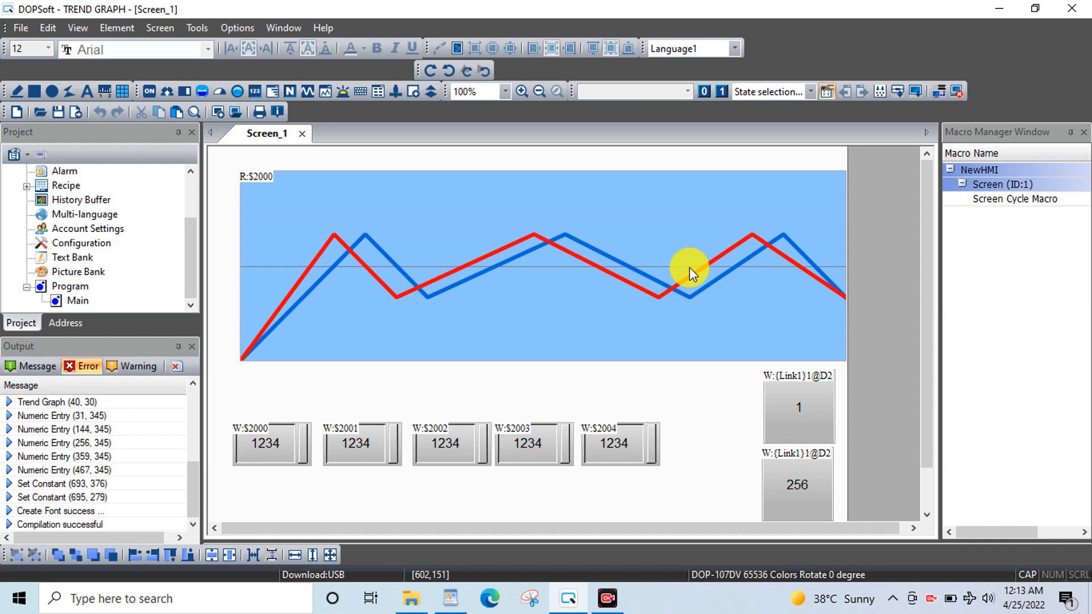
click(549, 260)
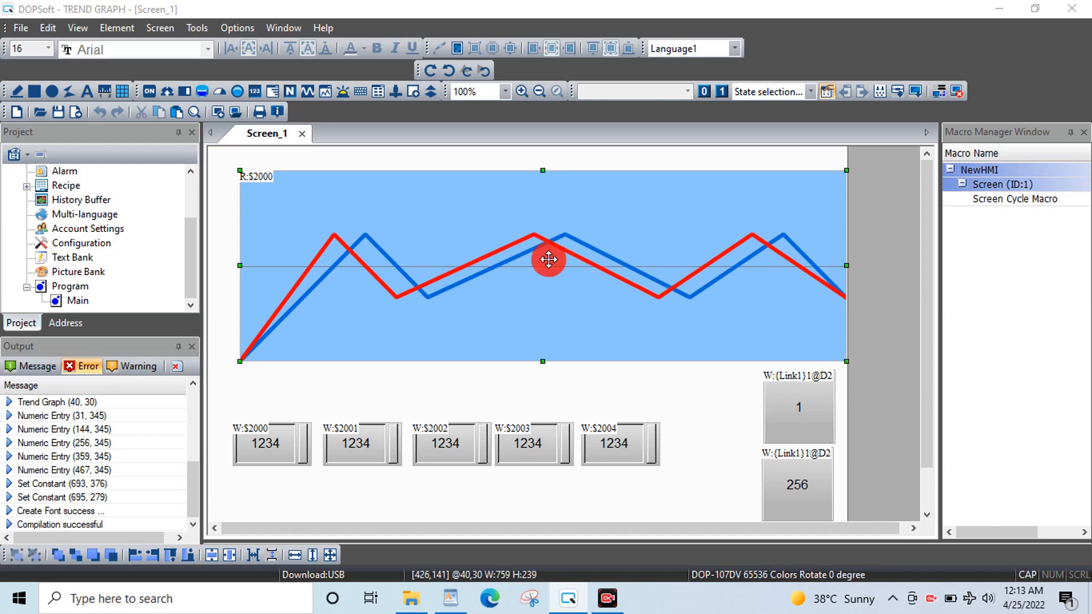
double_click(549, 260)
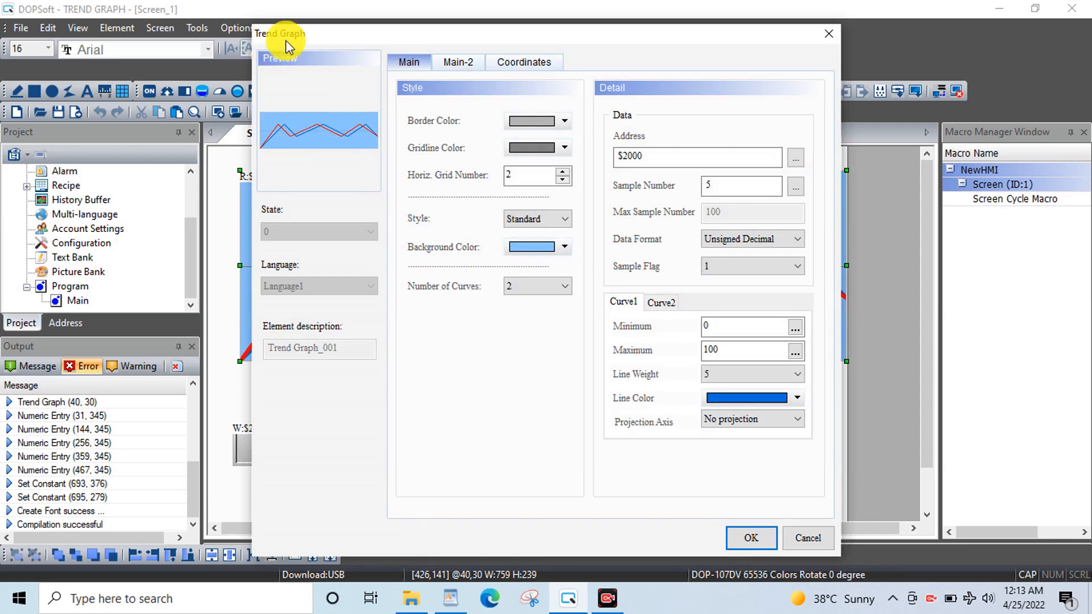
click(748, 538)
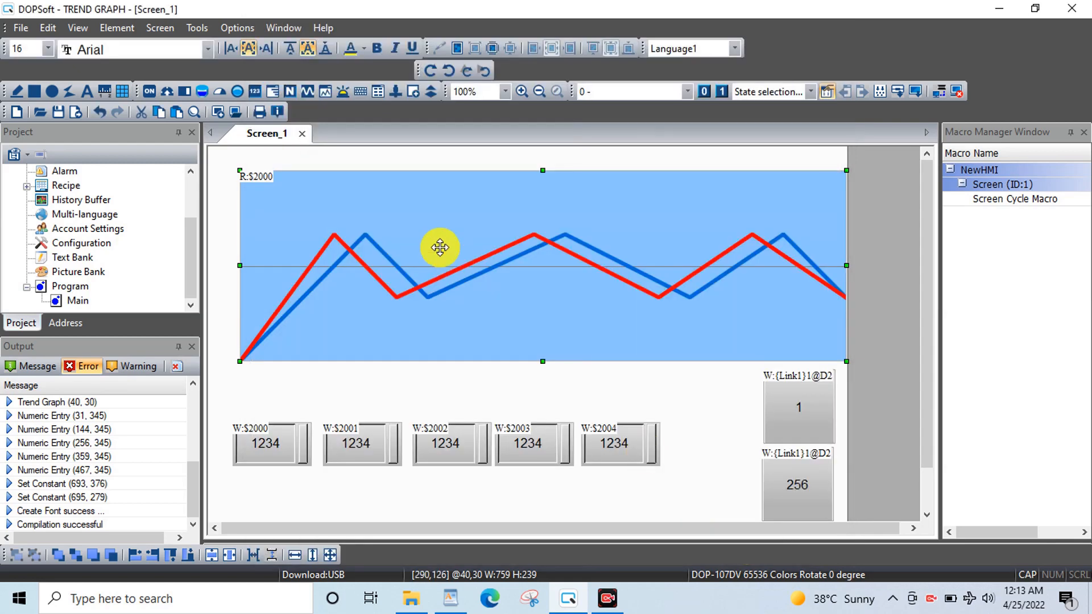
click(26, 30)
key(Right)
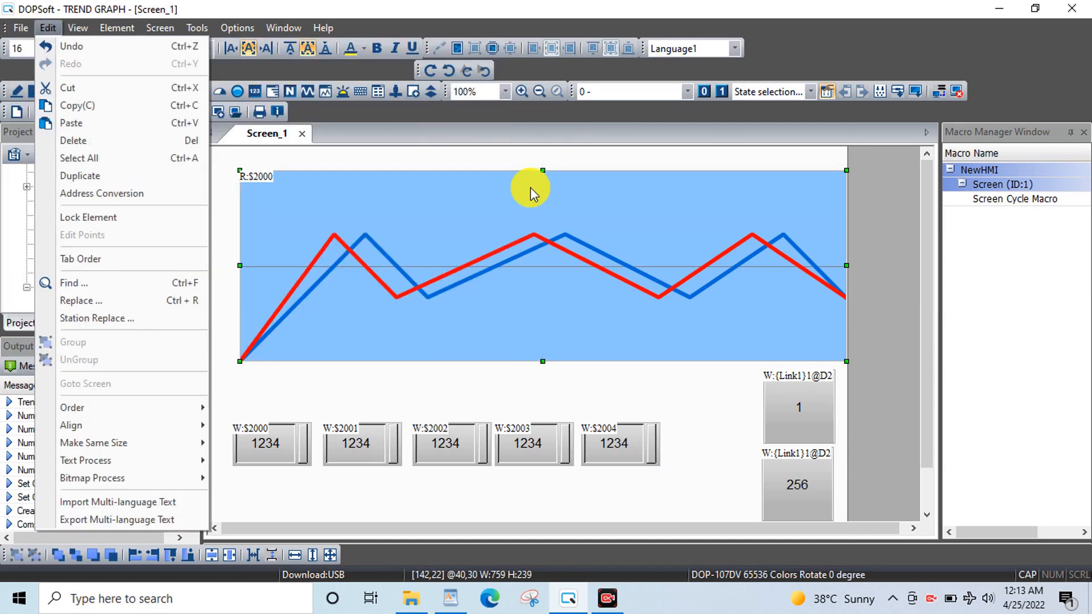
click(551, 259)
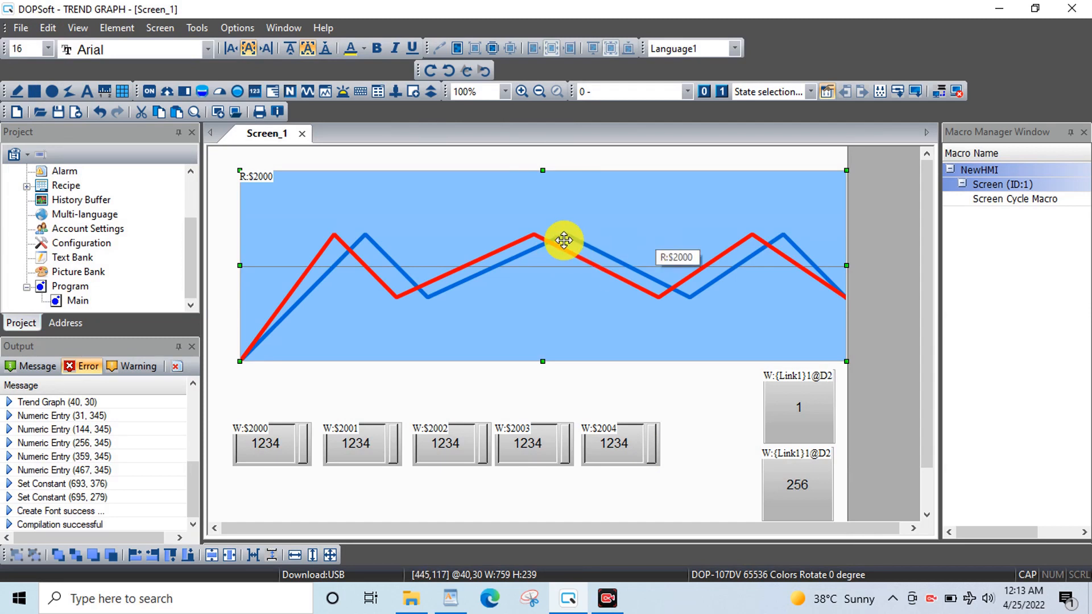
Open the Screen Cycle Macro of Screen_1, read its code and put the macro window away.
click(166, 33)
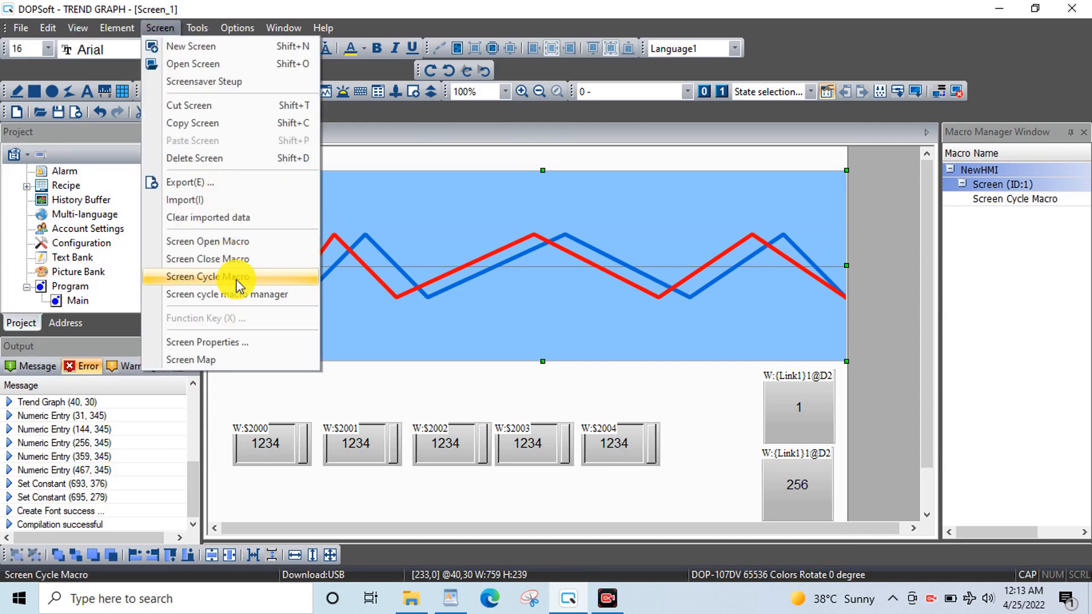
click(237, 278)
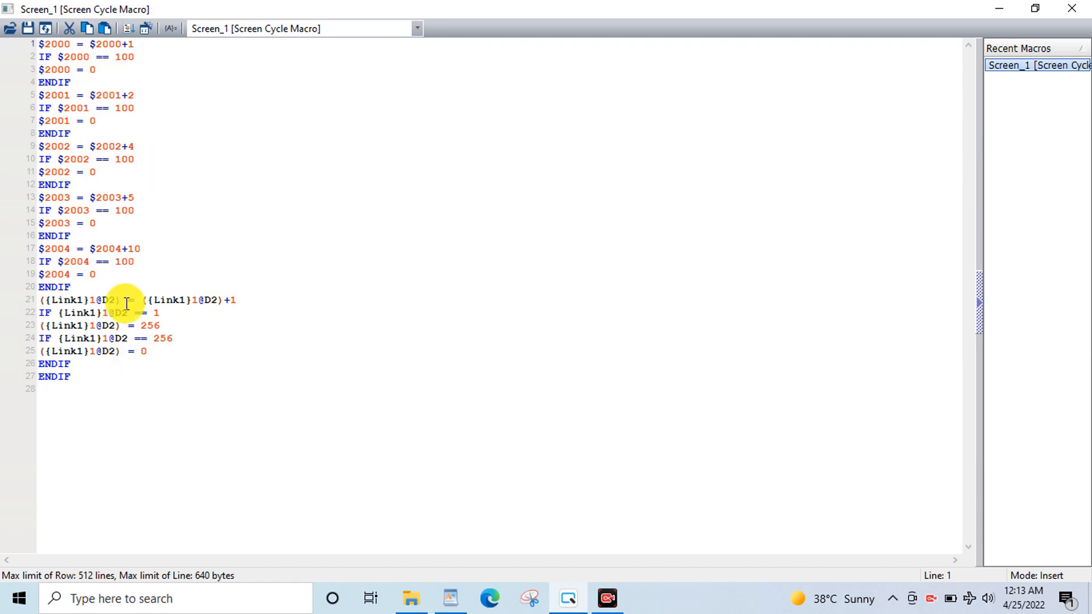
click(105, 384)
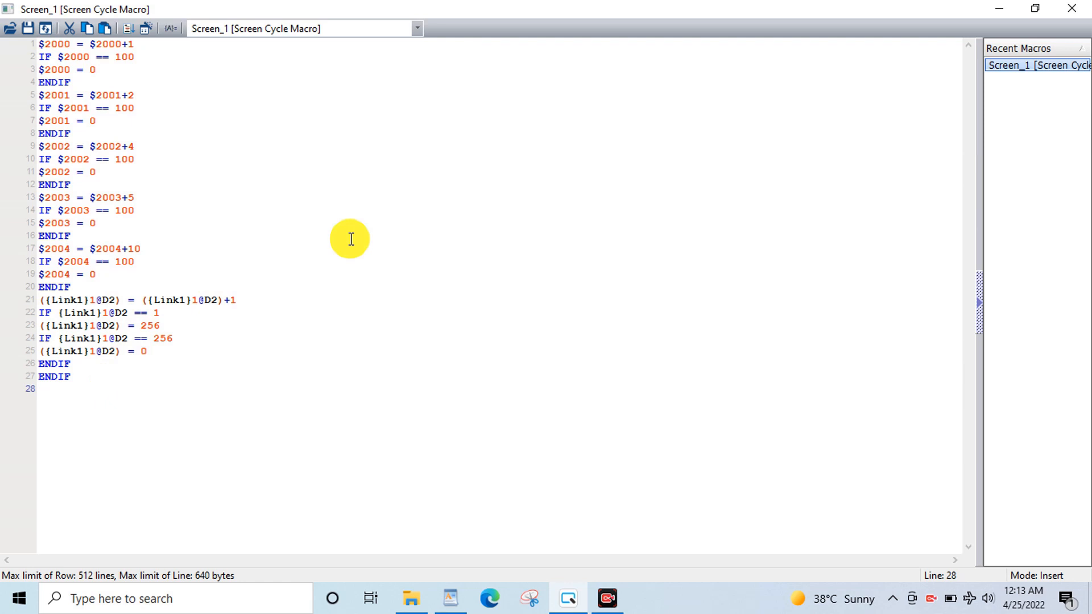
click(991, 11)
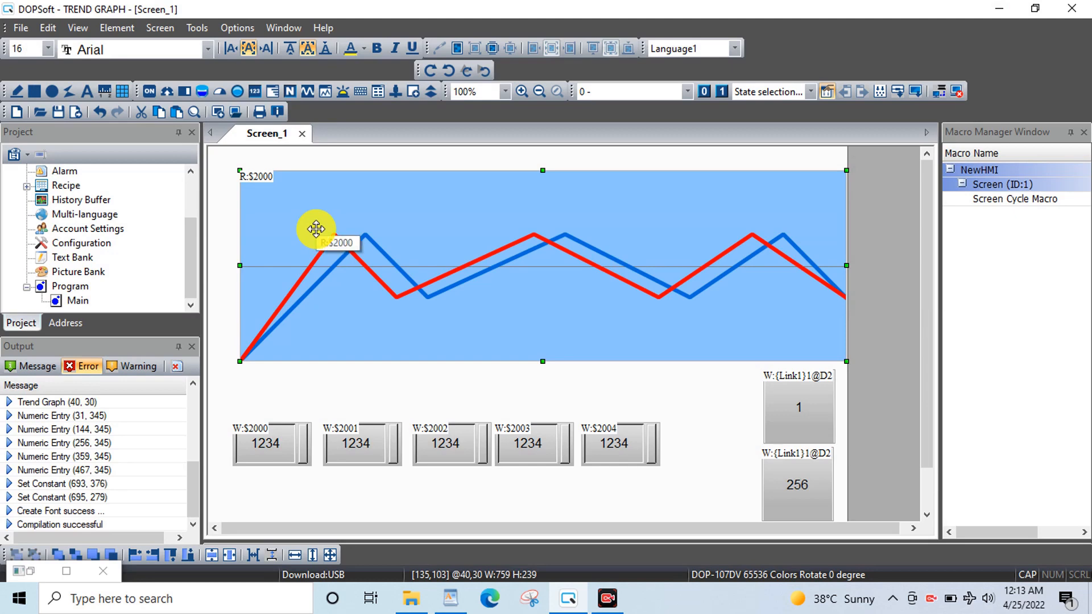
Create a new blank project in place of the open TREND GRAPH project.
click(29, 32)
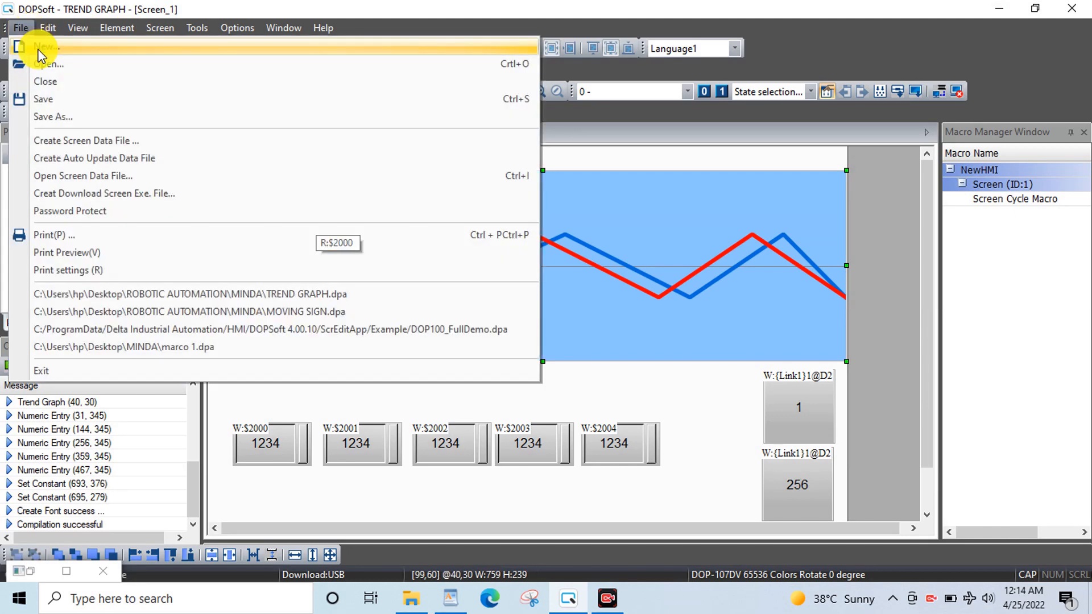
click(39, 51)
click(539, 335)
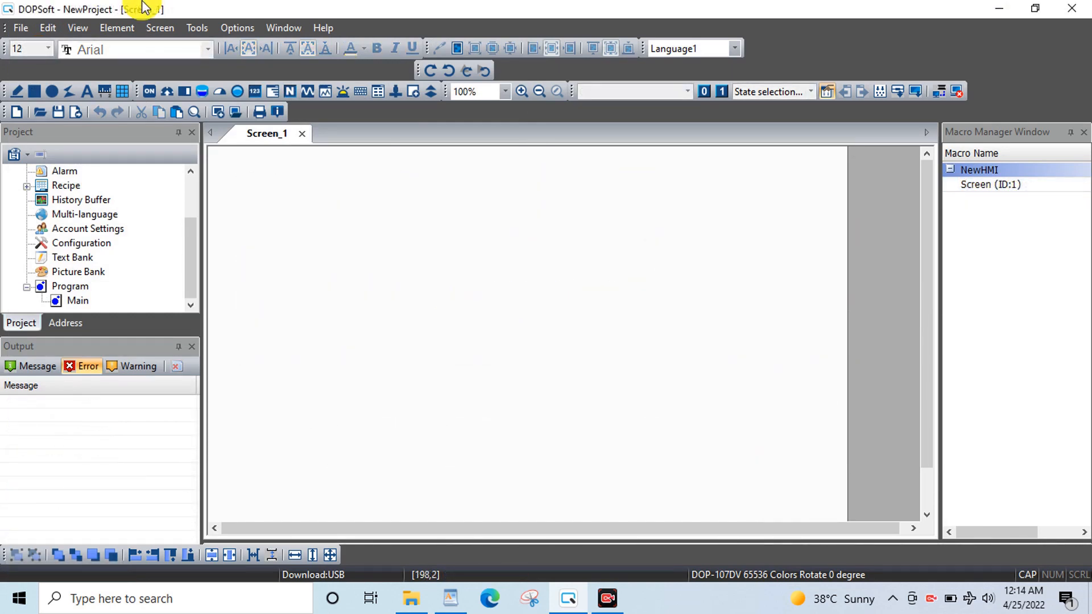
Draw a Trend Graph element about 684 wide and 181 high across the upper part of the blank screen.
click(121, 25)
mouse_move(181, 203)
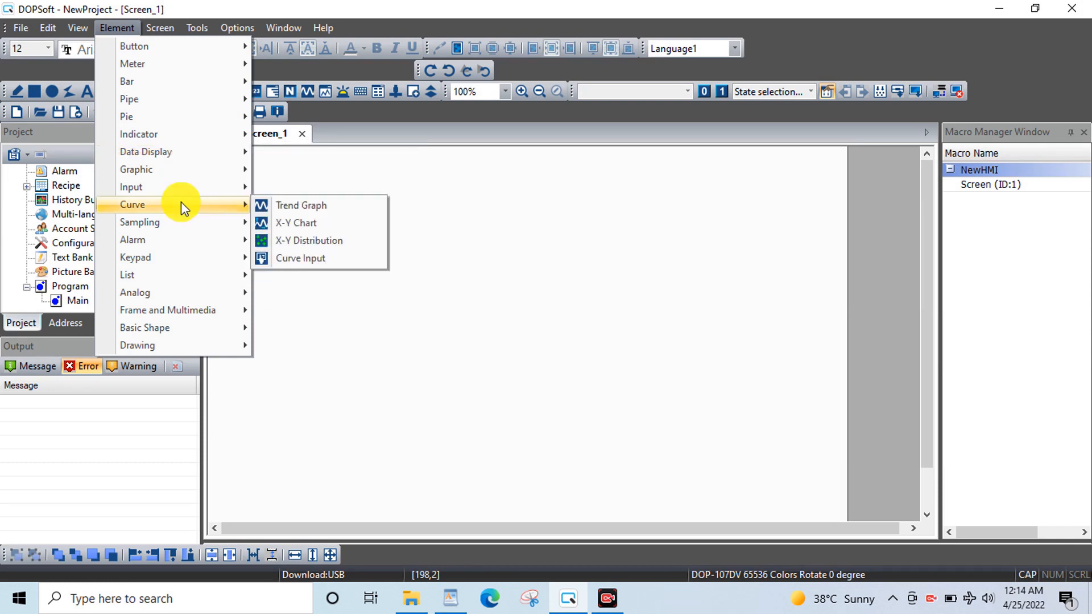
click(284, 208)
drag(274, 177, 820, 322)
Set the new trend graph's gridline color to red.
double_click(588, 268)
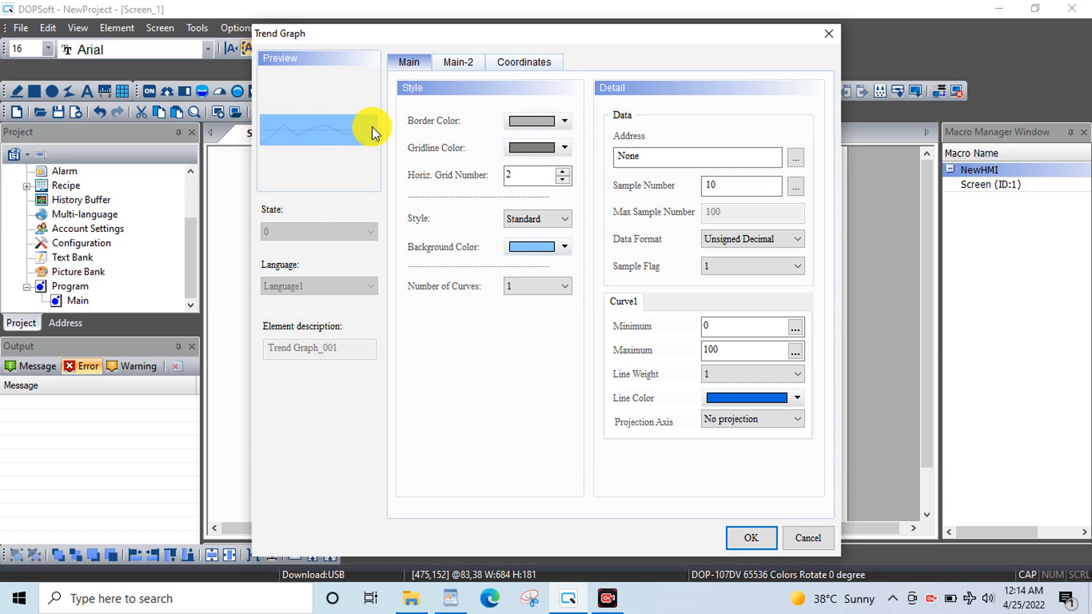
click(565, 148)
click(340, 197)
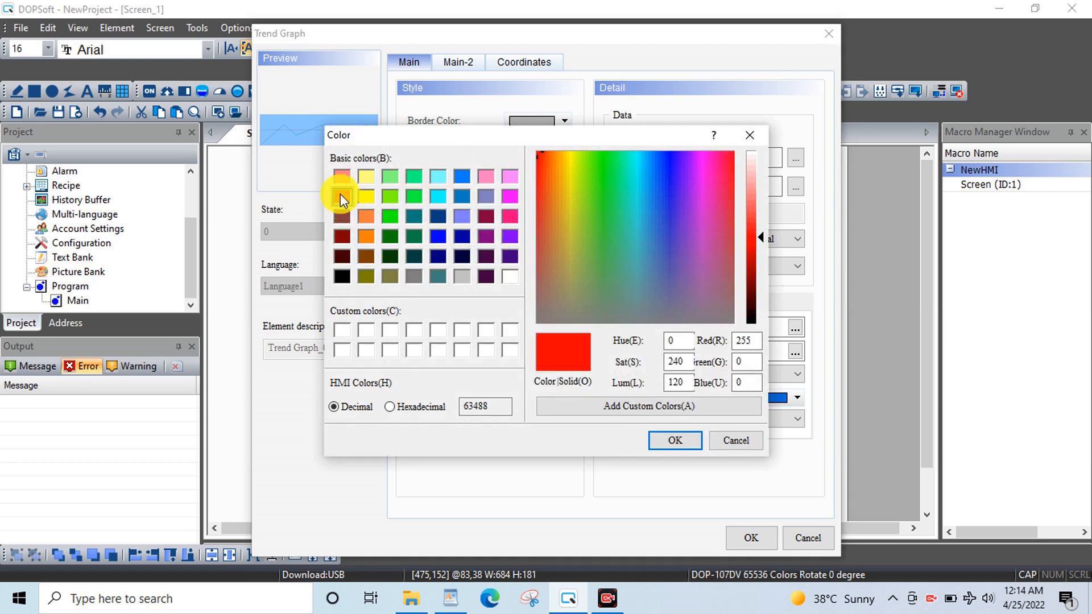
click(659, 439)
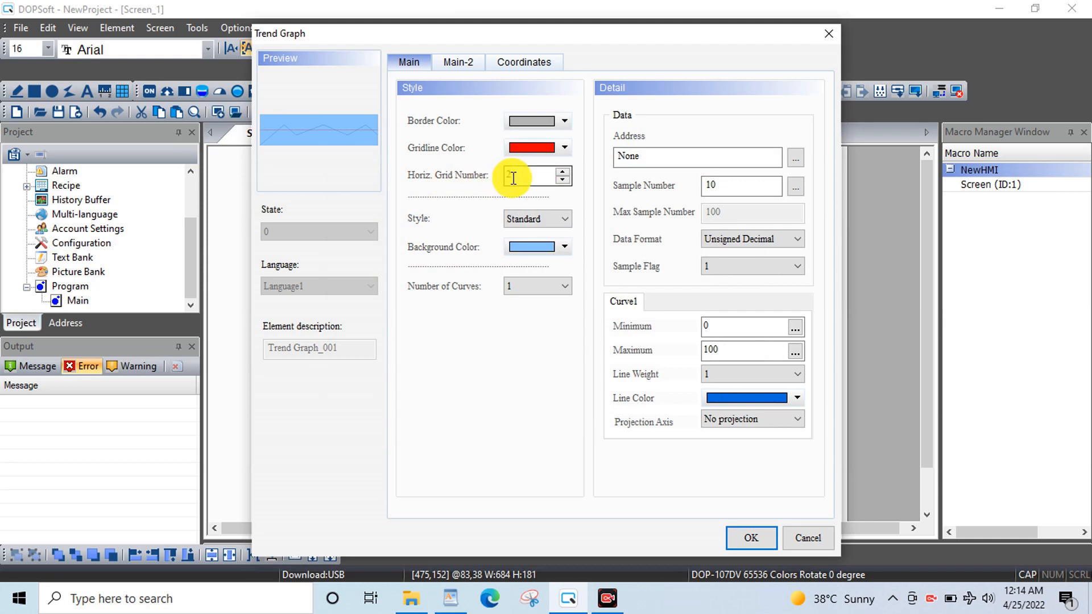
Try a higher horizontal grid number for the trend graph and return it to 2.
click(562, 171)
click(562, 172)
click(561, 171)
click(562, 180)
click(562, 180)
click(562, 180)
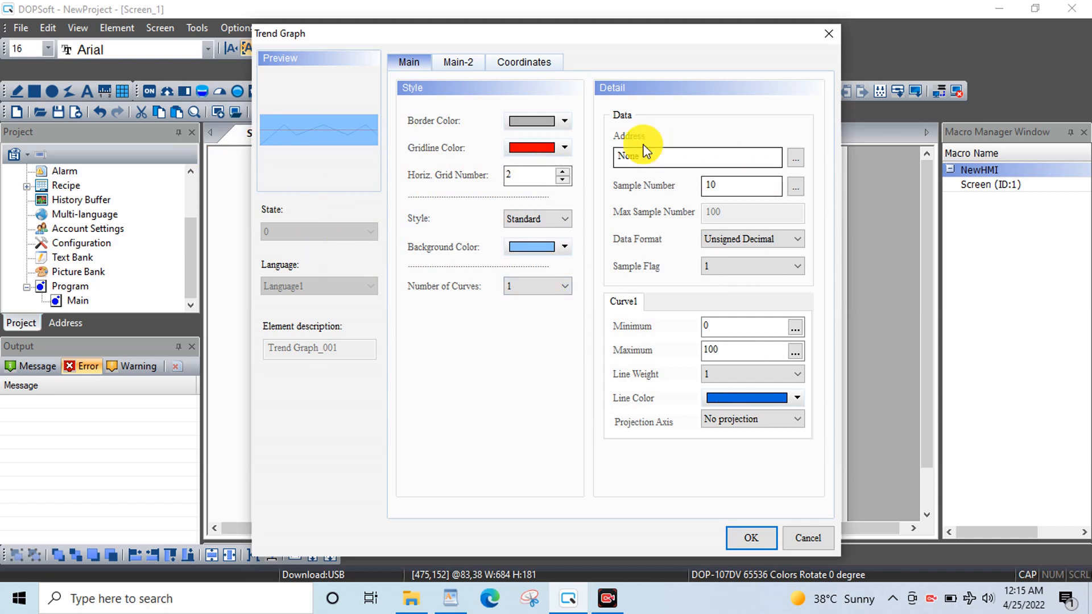
Try 2 and 4 curves for the trend graph and return the number of curves to 1.
click(524, 287)
click(524, 313)
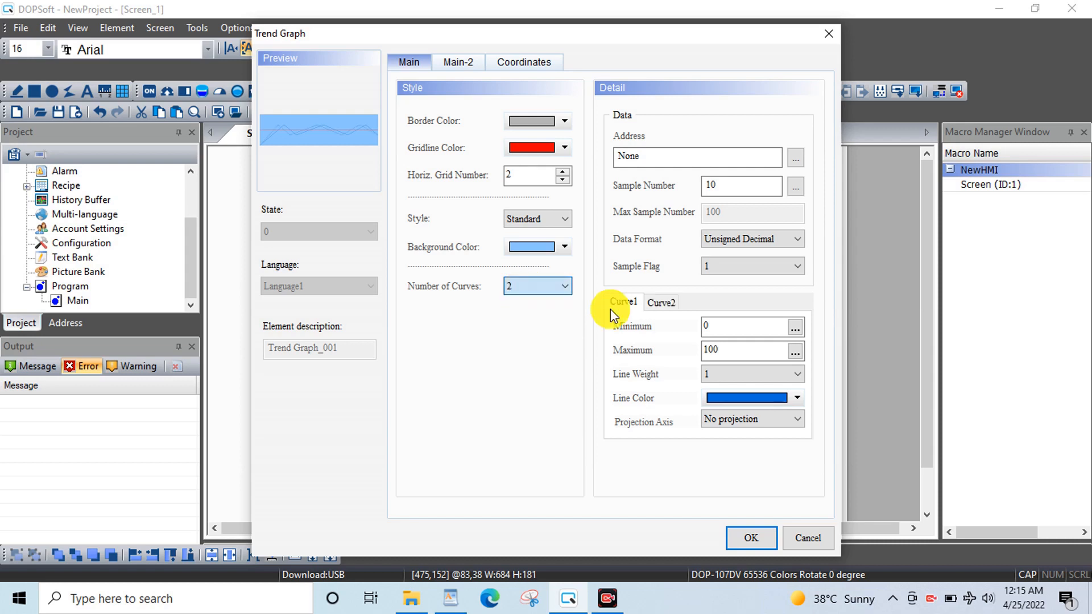
click(528, 289)
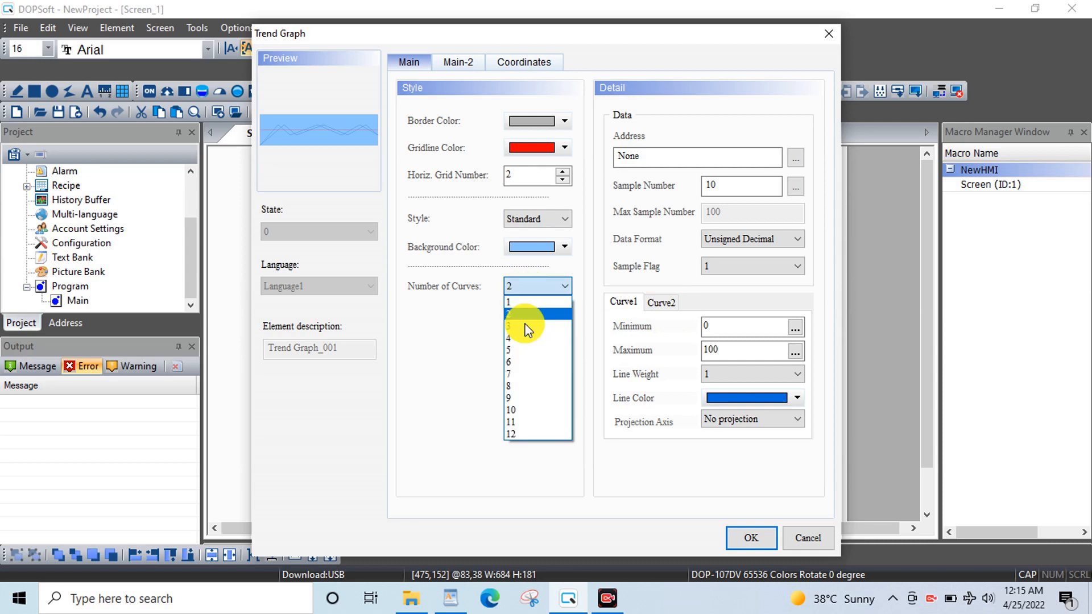
click(523, 335)
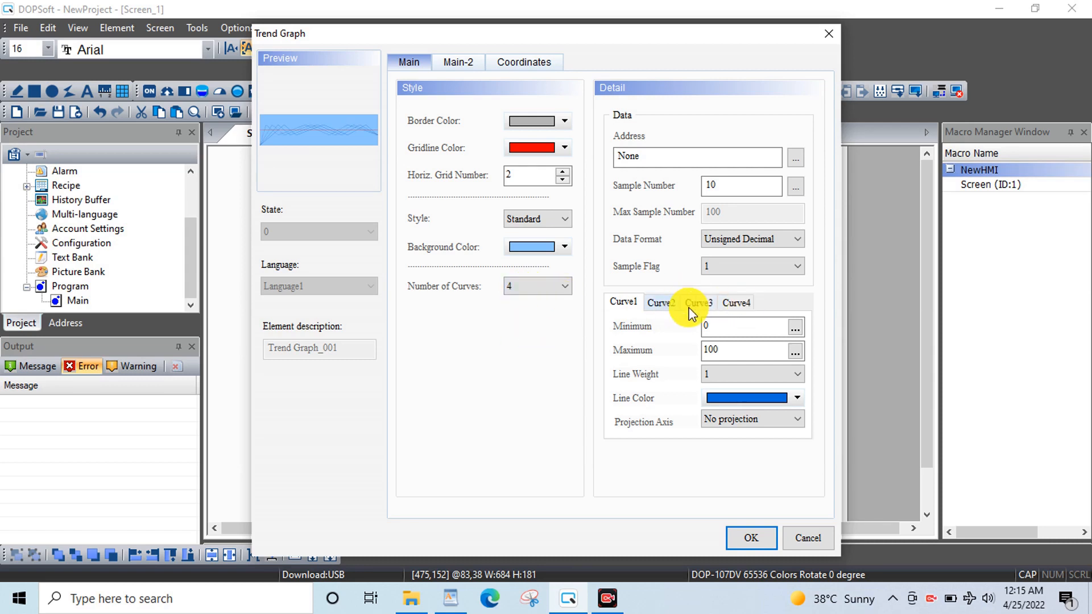
click(556, 286)
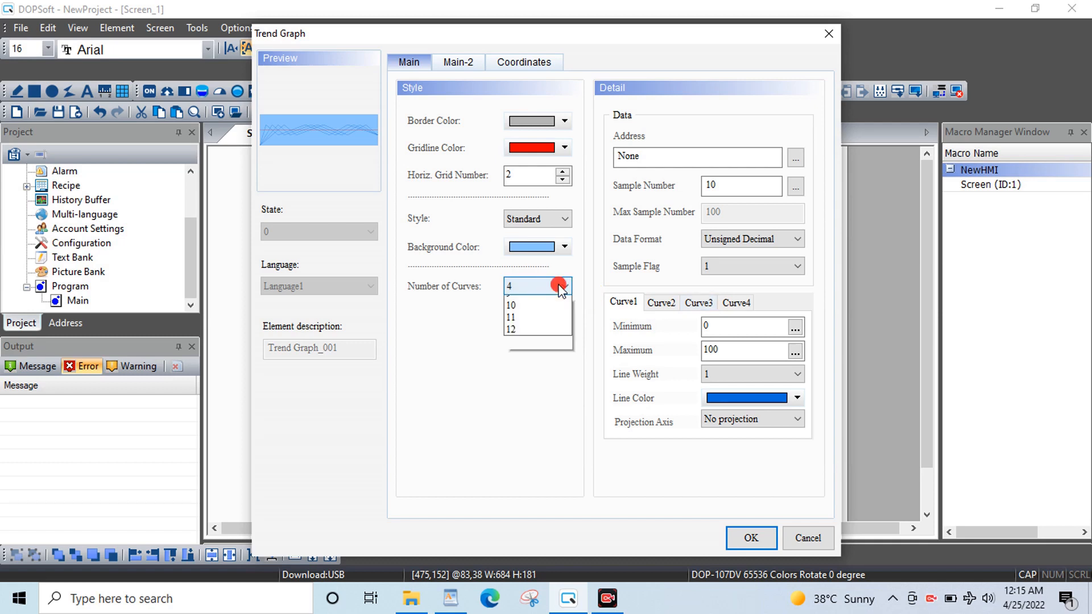
click(543, 303)
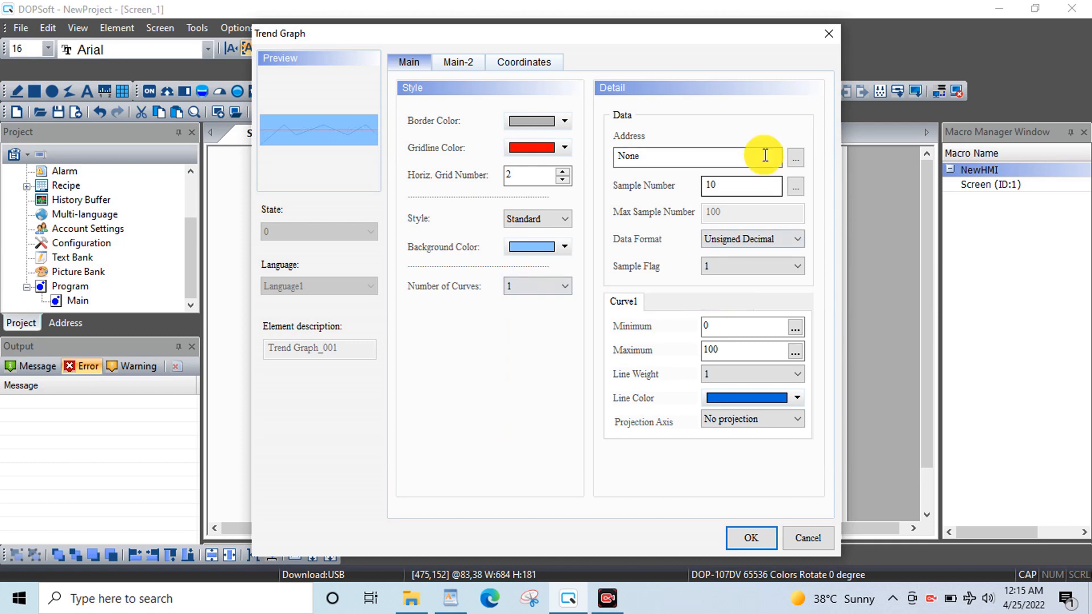
Set the trend graph's data address to word device D10 on Link1.
click(795, 162)
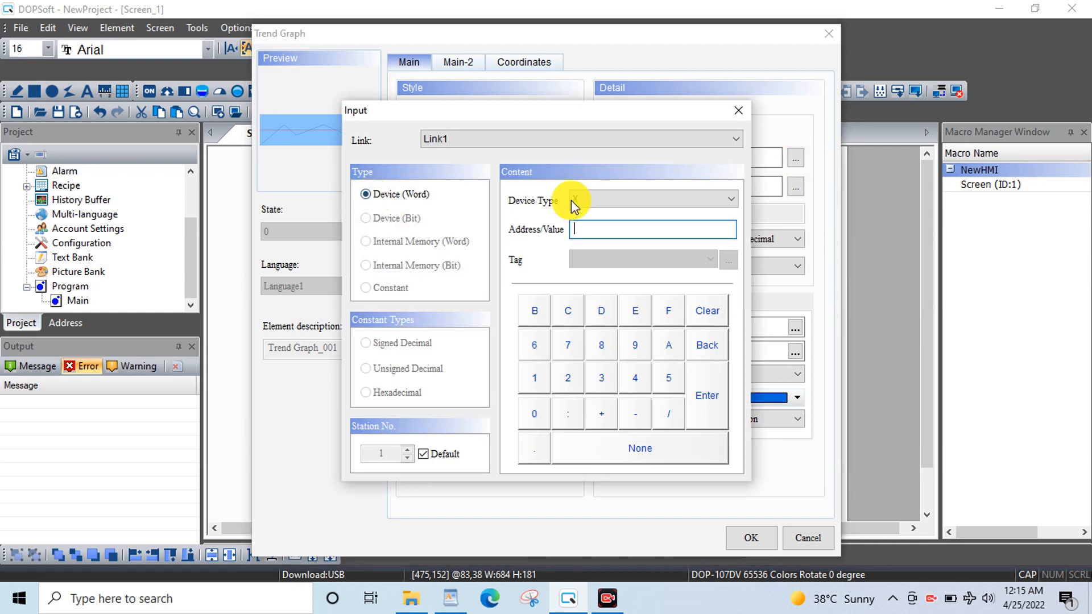
click(588, 199)
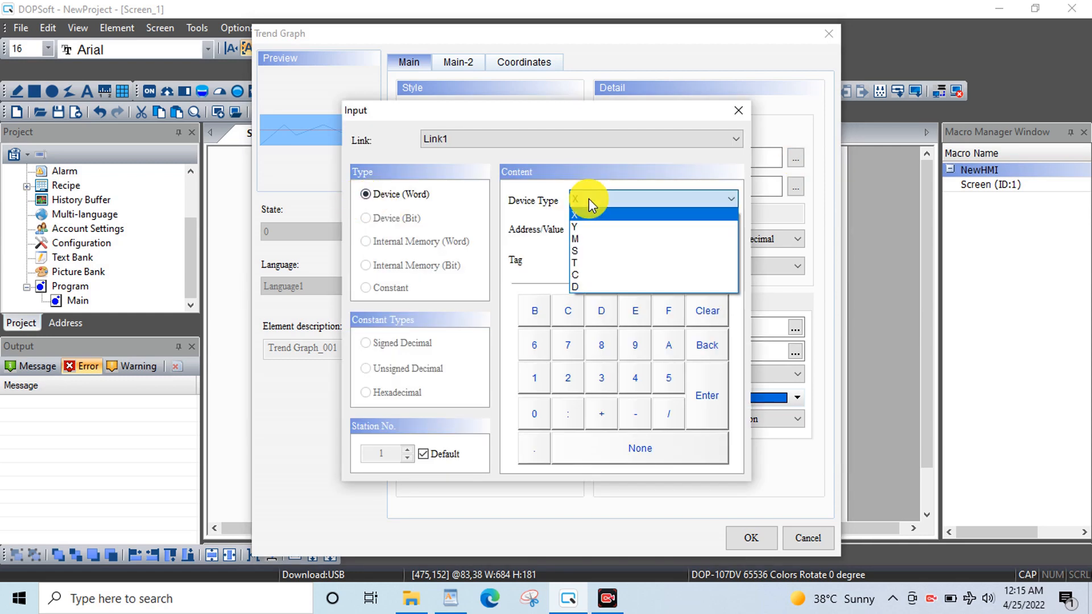
click(480, 141)
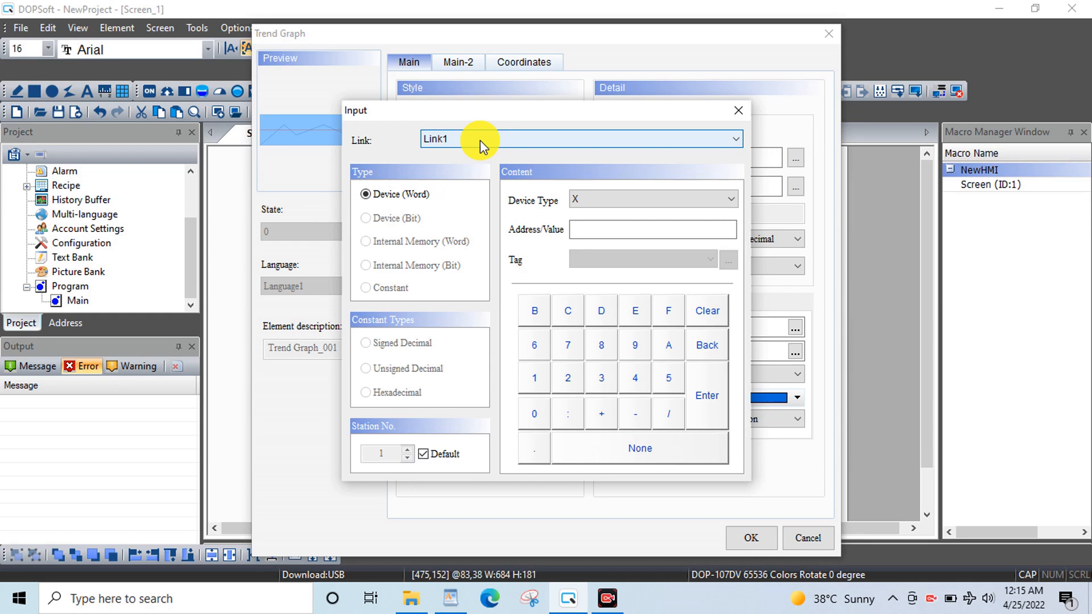
click(480, 141)
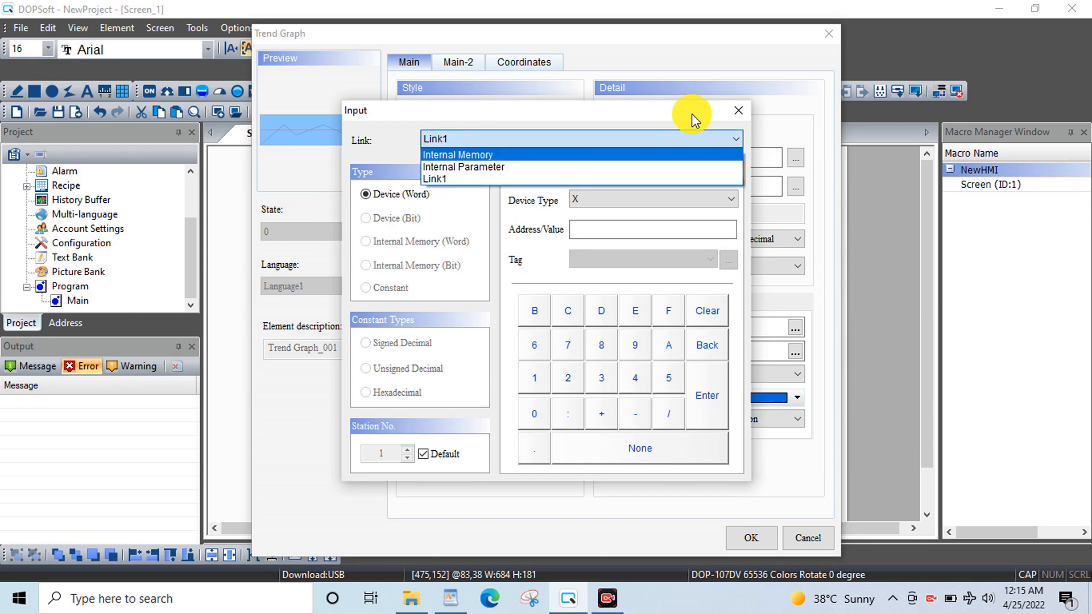
click(738, 115)
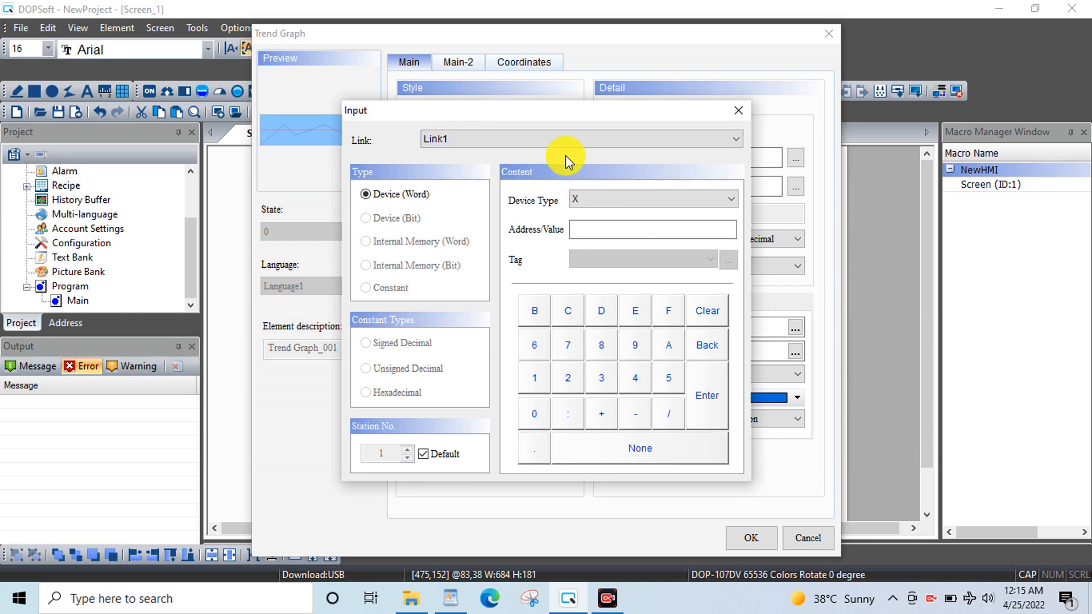
click(654, 210)
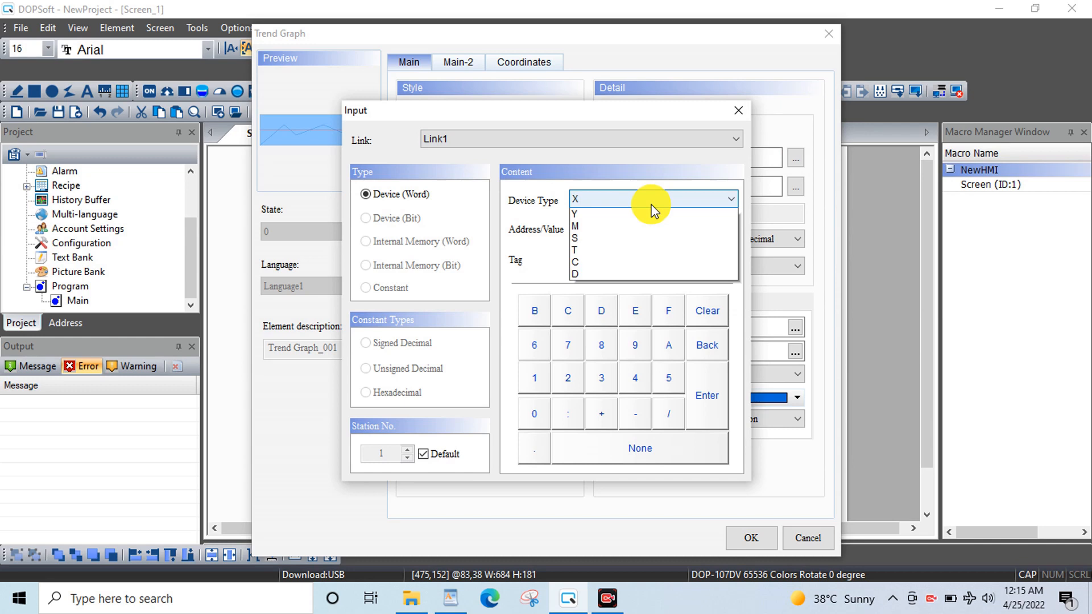
click(609, 273)
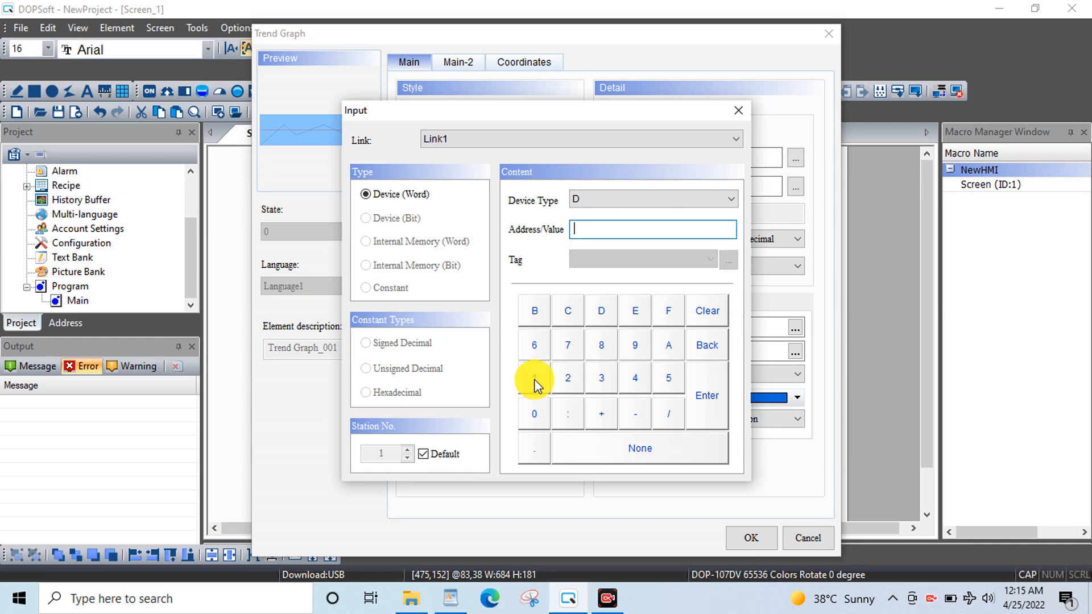
click(534, 382)
click(532, 414)
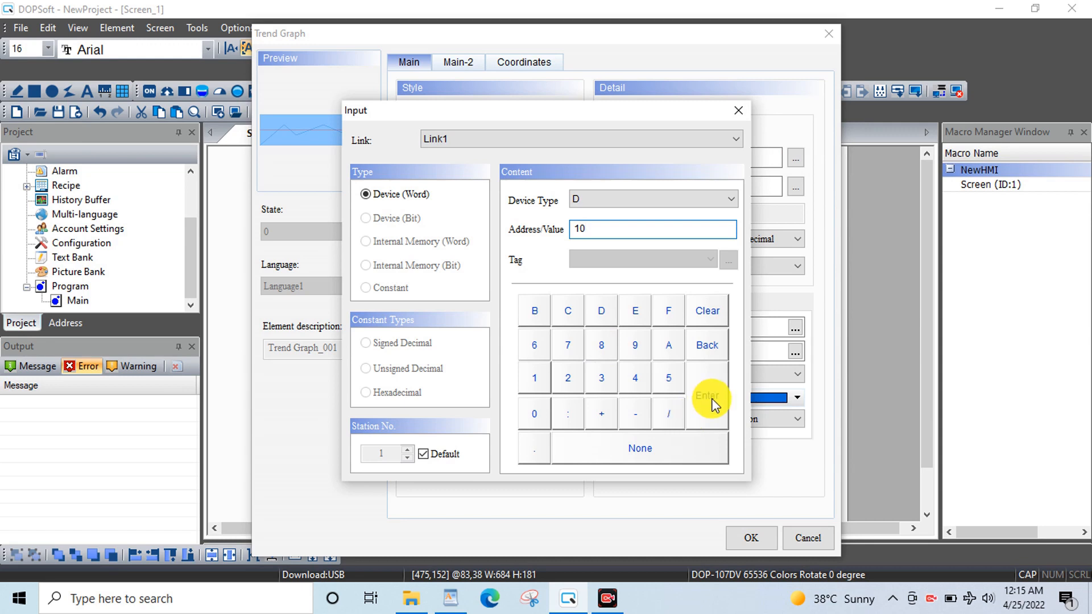
click(706, 400)
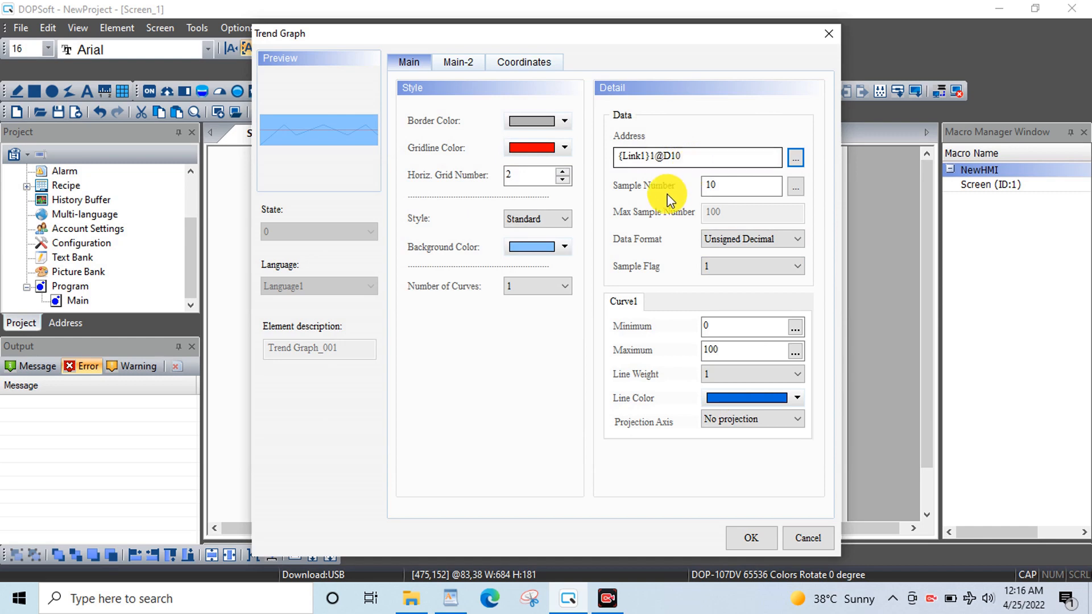
Set the trend graph's sample number to 5.
click(716, 190)
click(717, 189)
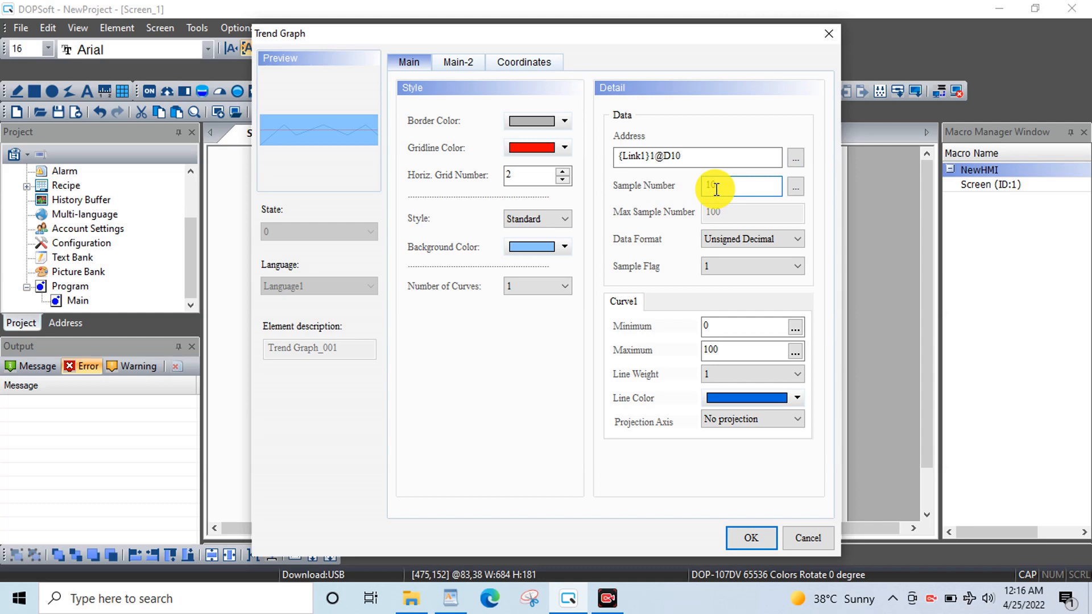
key(BackSpace)
key(BackSpace)
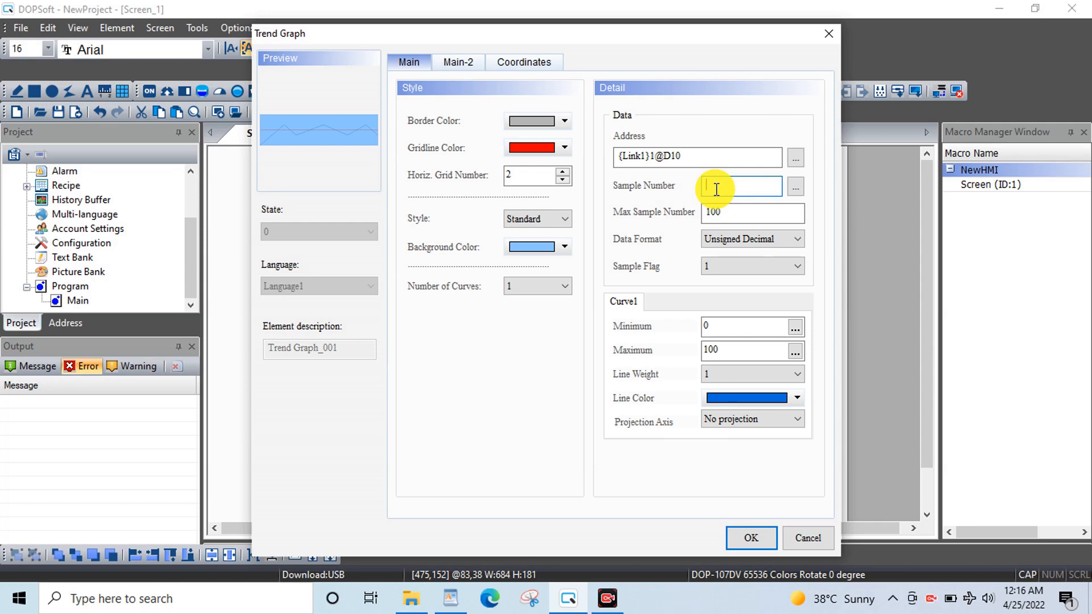
text(5)
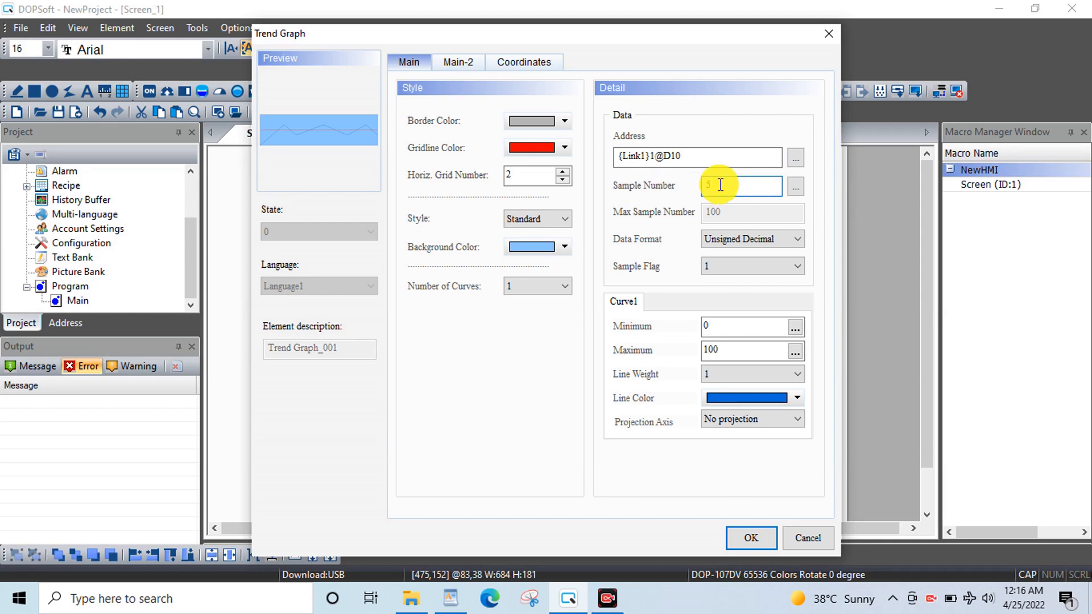
click(684, 157)
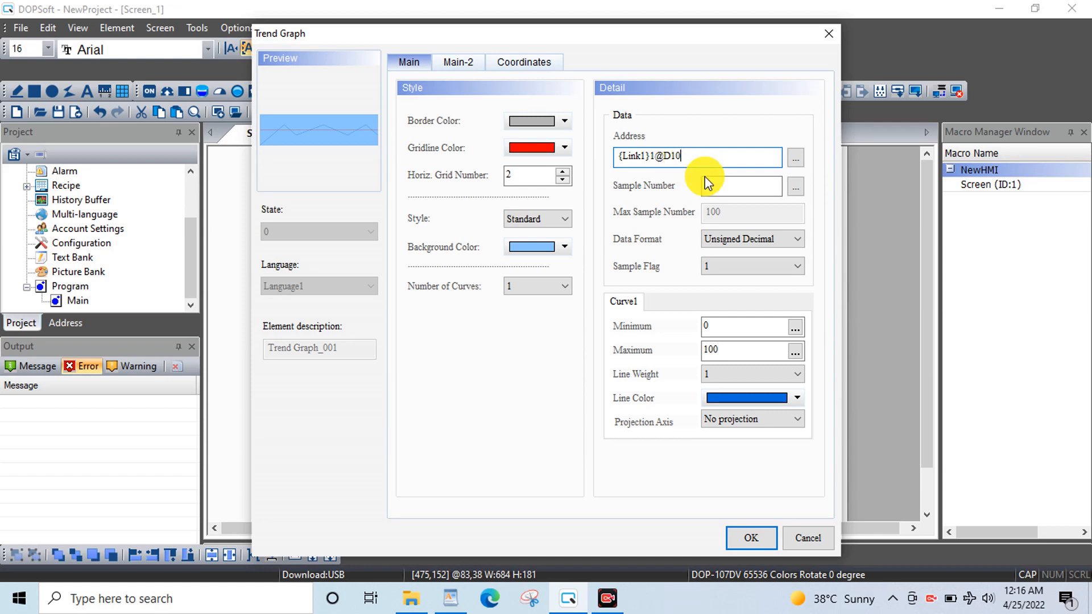
Set the trend graph's sample number to 6 and check the available sample flag options.
click(733, 194)
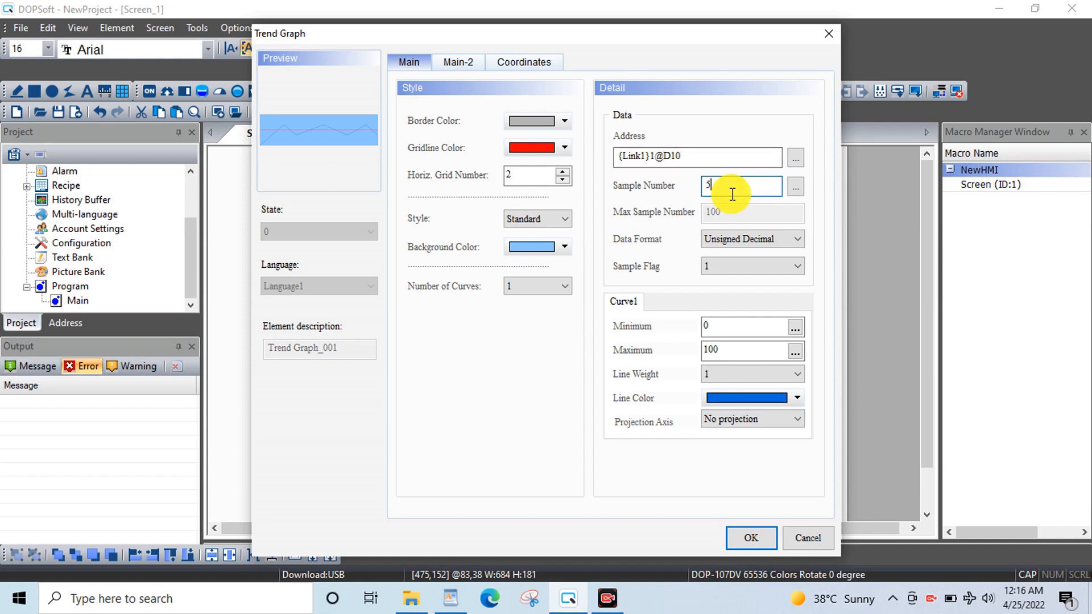
key(BackSpace)
text(10)
key(BackSpace)
key(BackSpace)
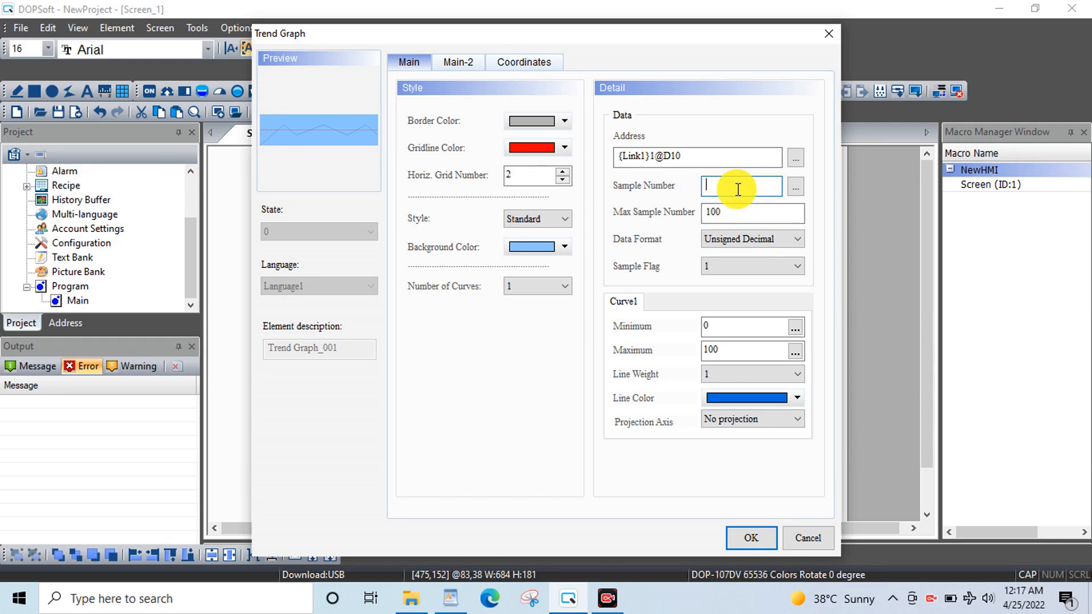
text(6)
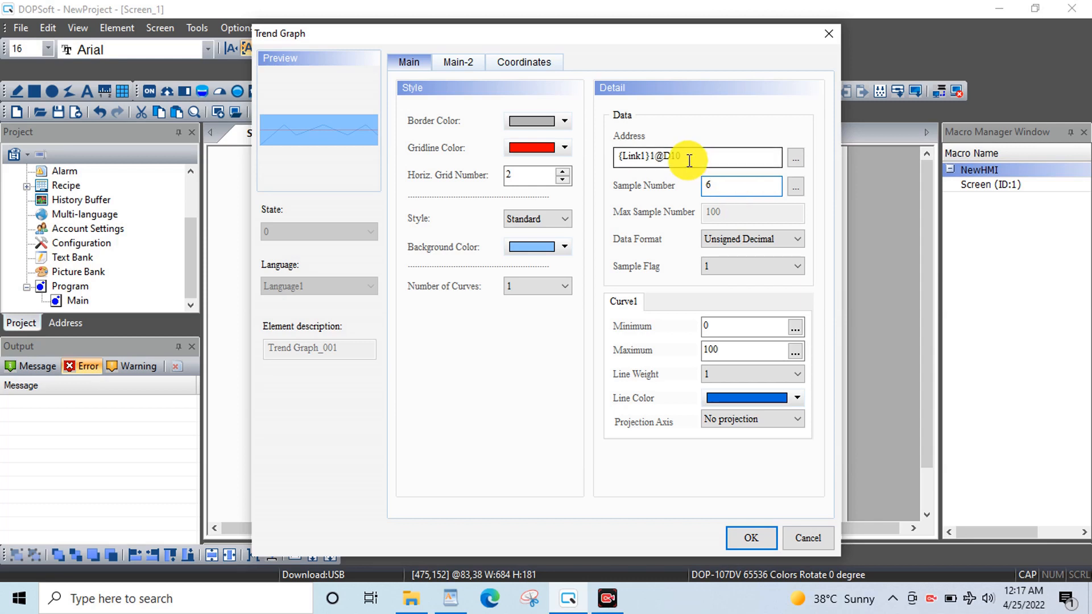
click(728, 260)
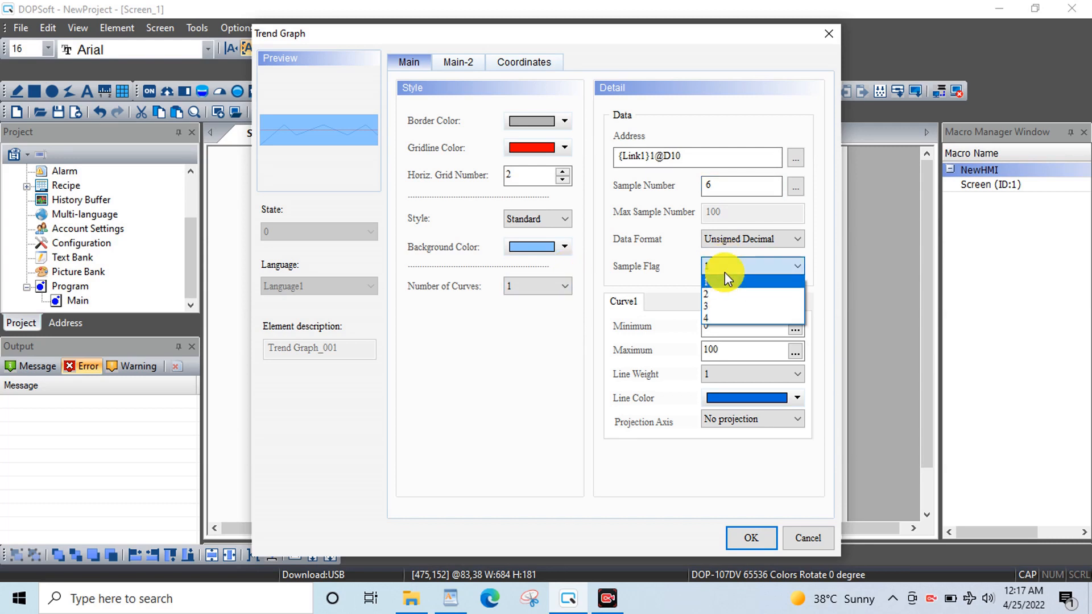
click(724, 265)
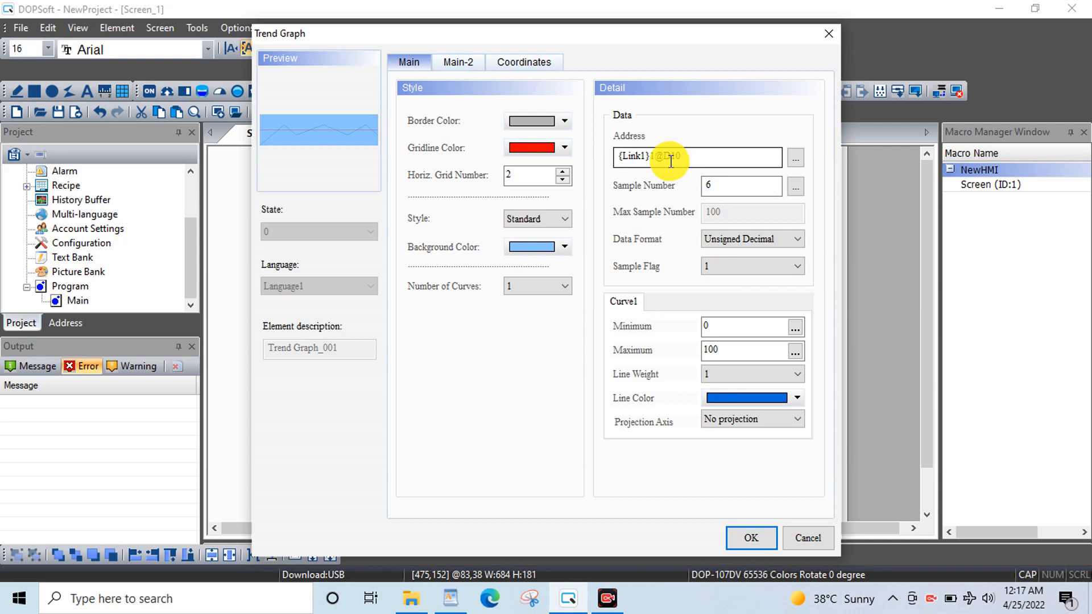
Set Curve1's maximum to 65535 and apply the trend graph settings.
click(723, 351)
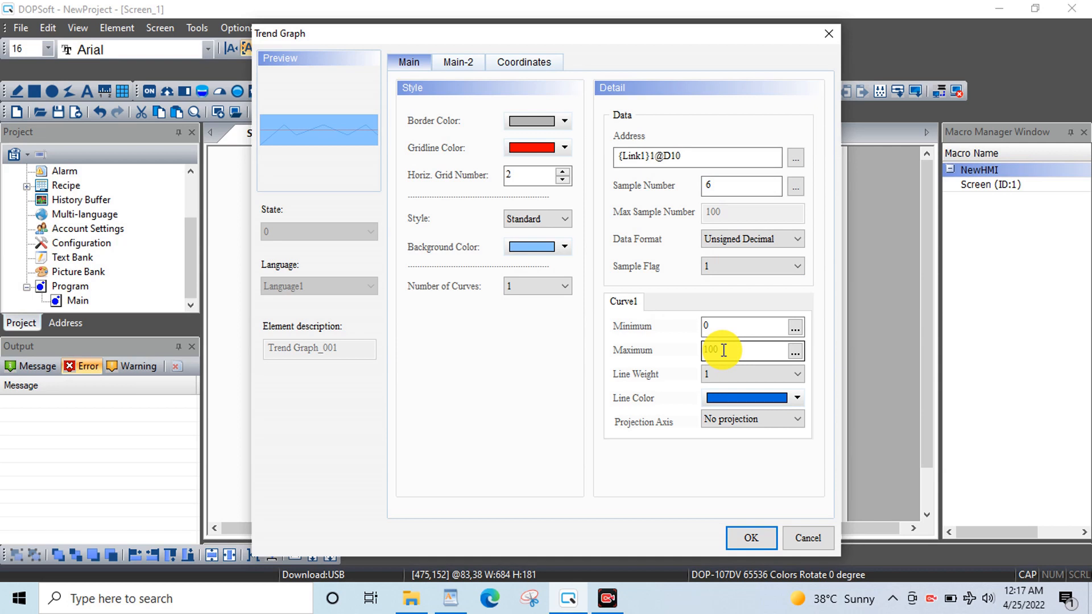
text(1000)
key(BackSpace)
key(BackSpace)
key(BackSpace)
key(BackSpace)
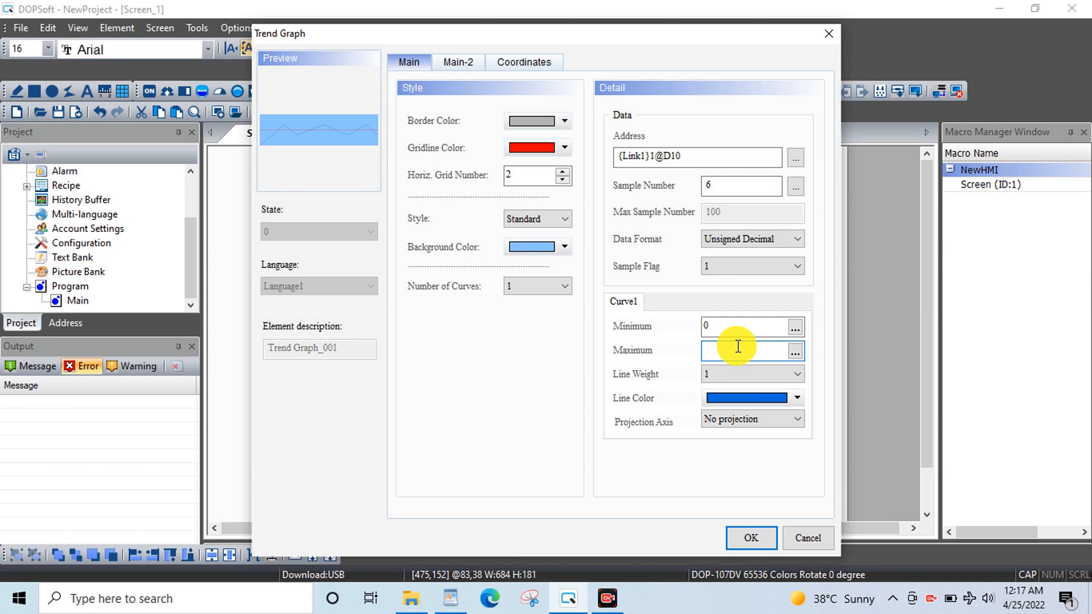
text(65535)
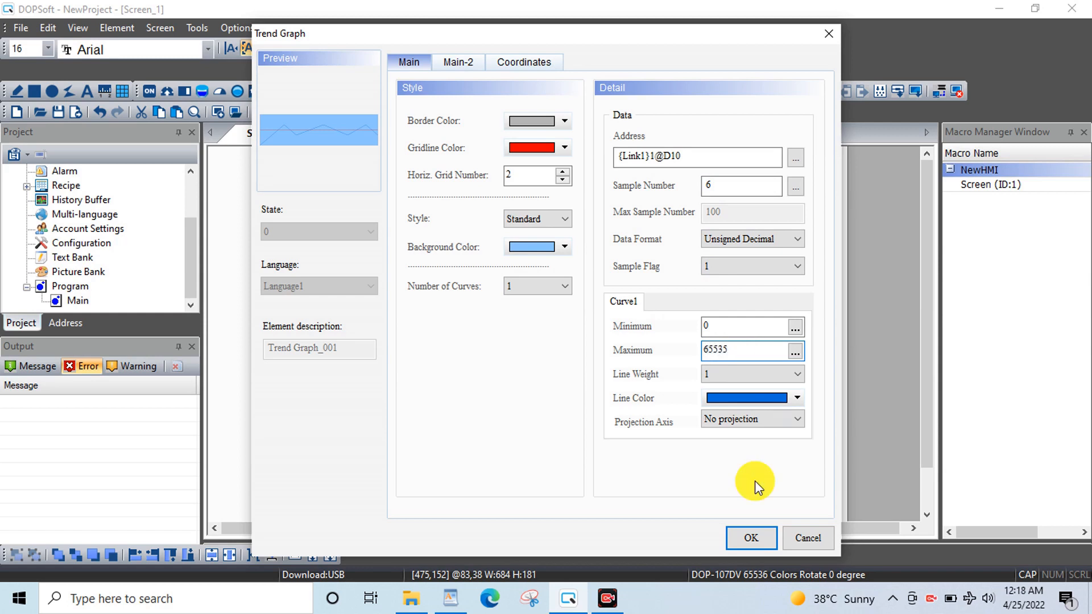
key(Return)
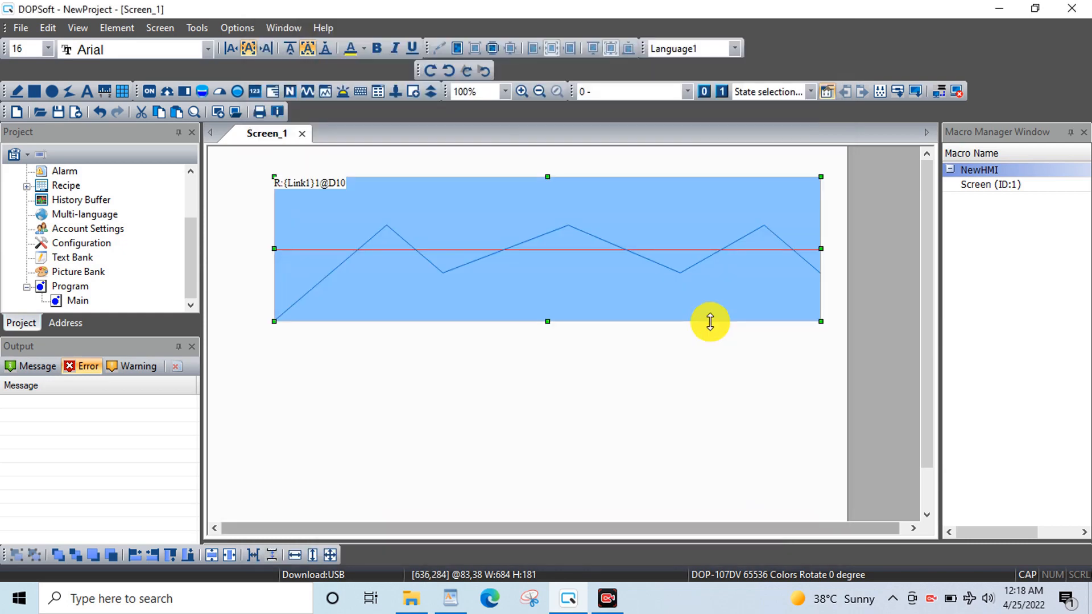
Reopen the trend graph settings, try 65536 as Curve1's maximum and return it to 65535.
double_click(674, 259)
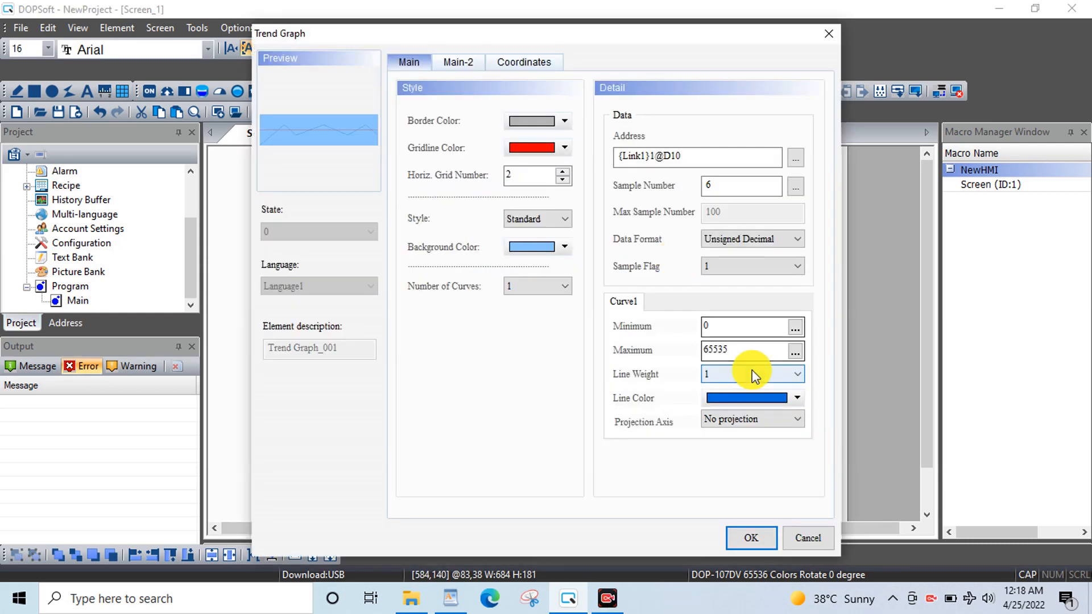
click(739, 351)
key(BackSpace)
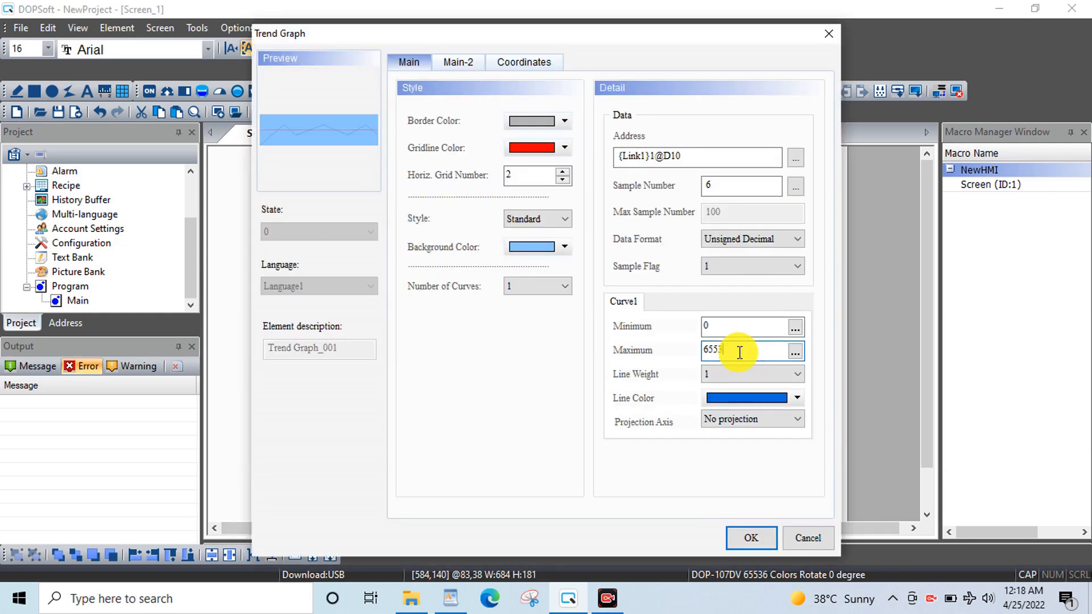
text(6)
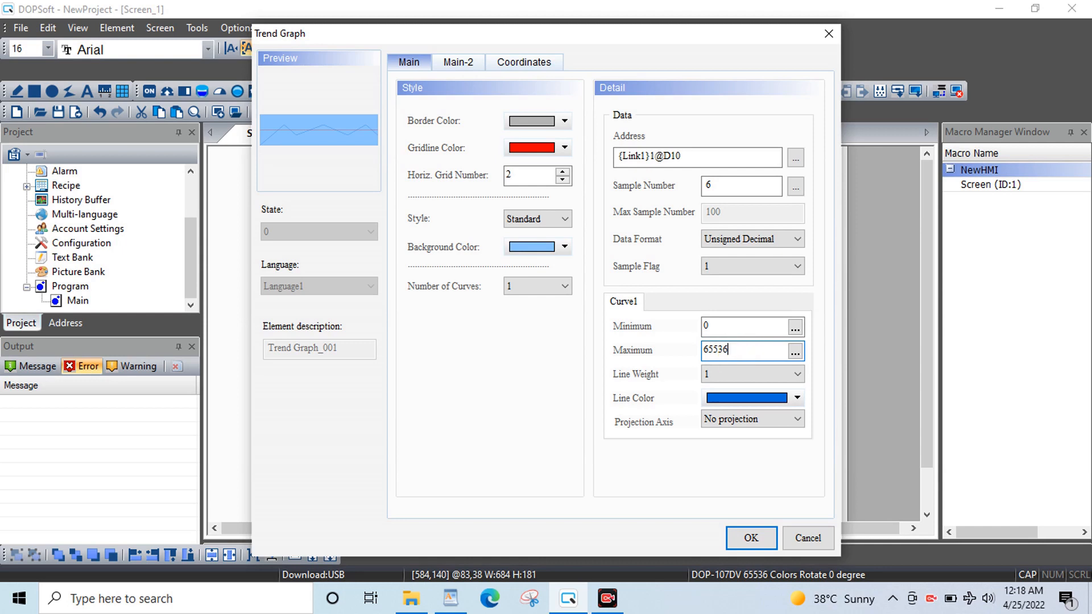
click(755, 538)
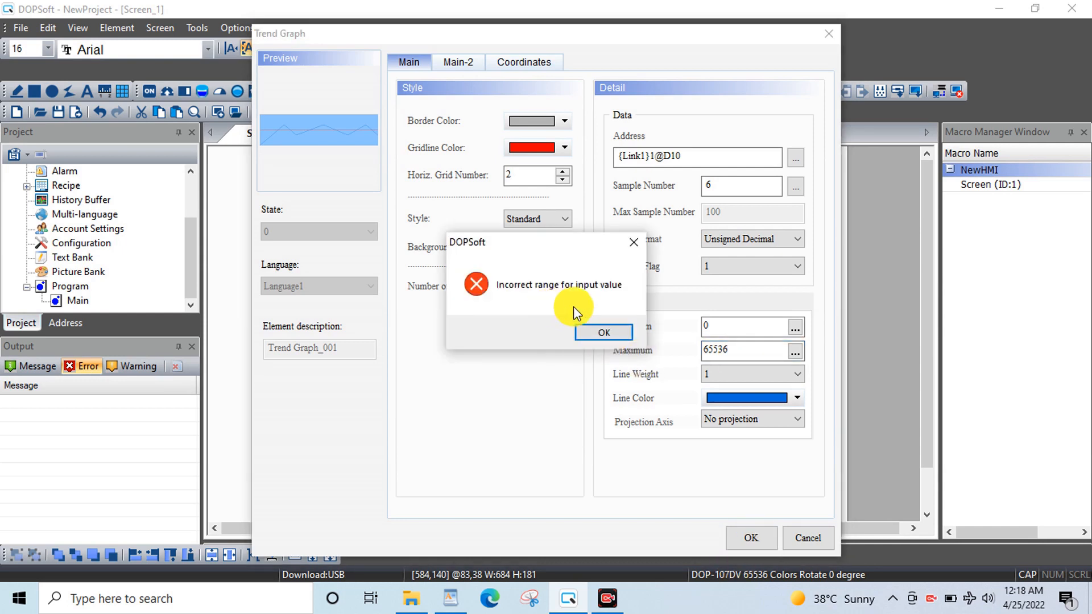
click(592, 331)
drag(713, 350, 732, 351)
key(BackSpace)
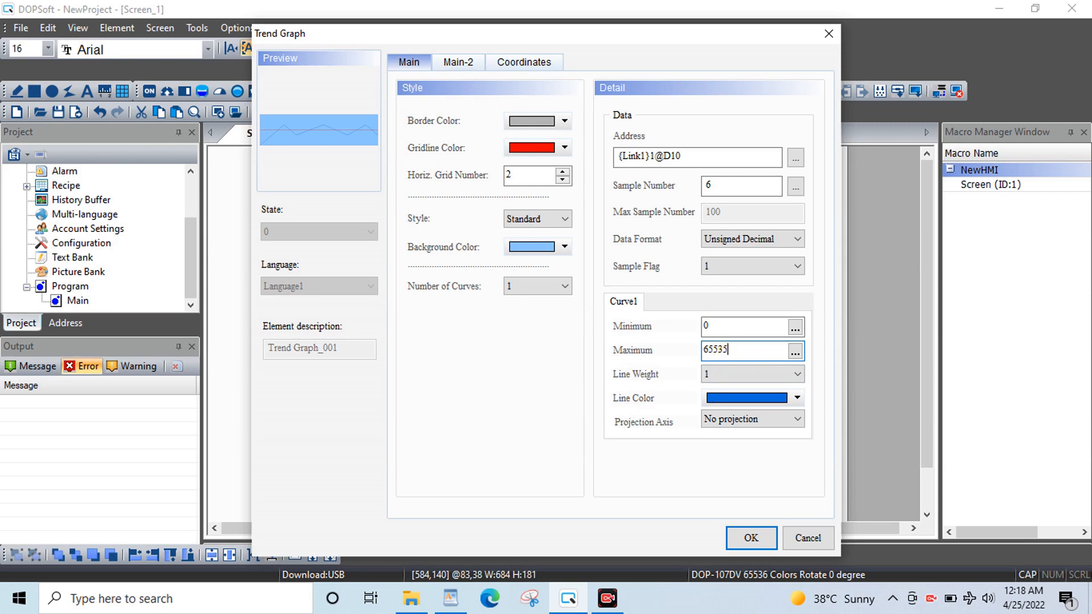
click(750, 235)
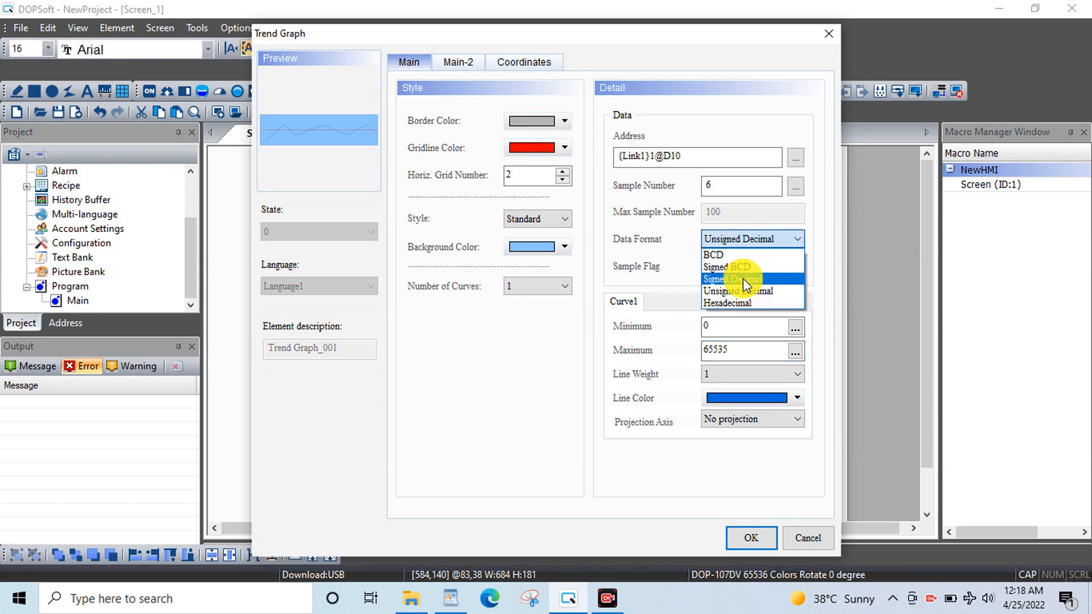
click(543, 387)
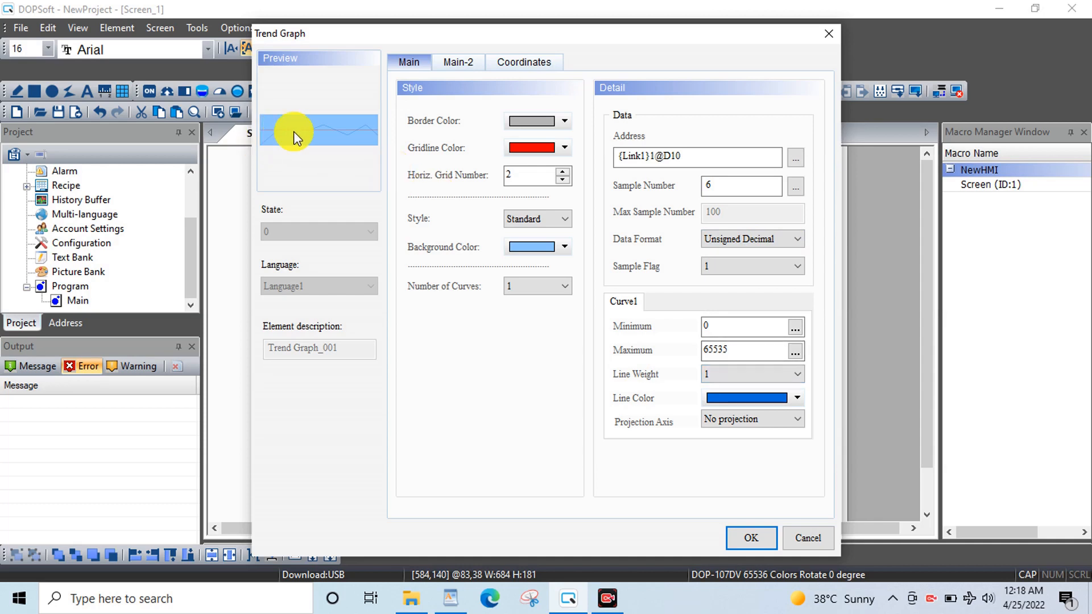
Set Curve1's line weight to 5 and its line color to yellow.
click(736, 378)
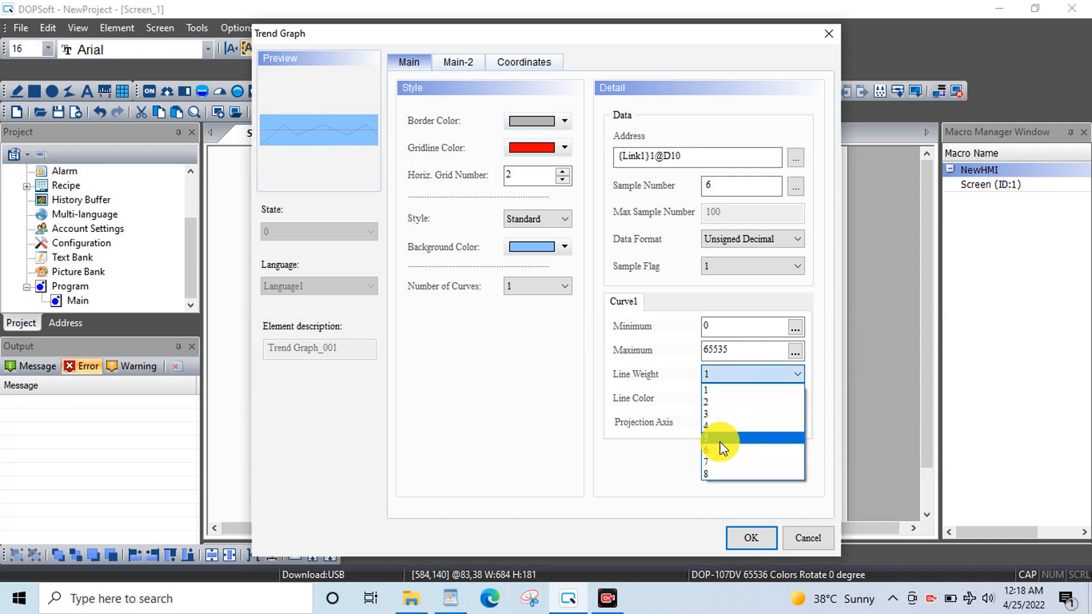
click(721, 439)
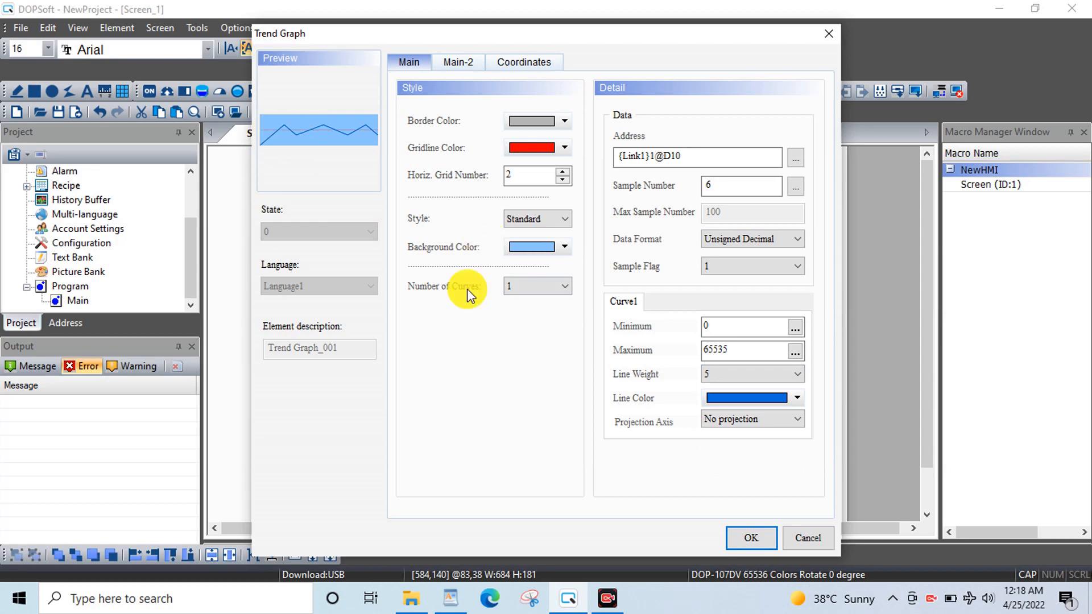
click(797, 397)
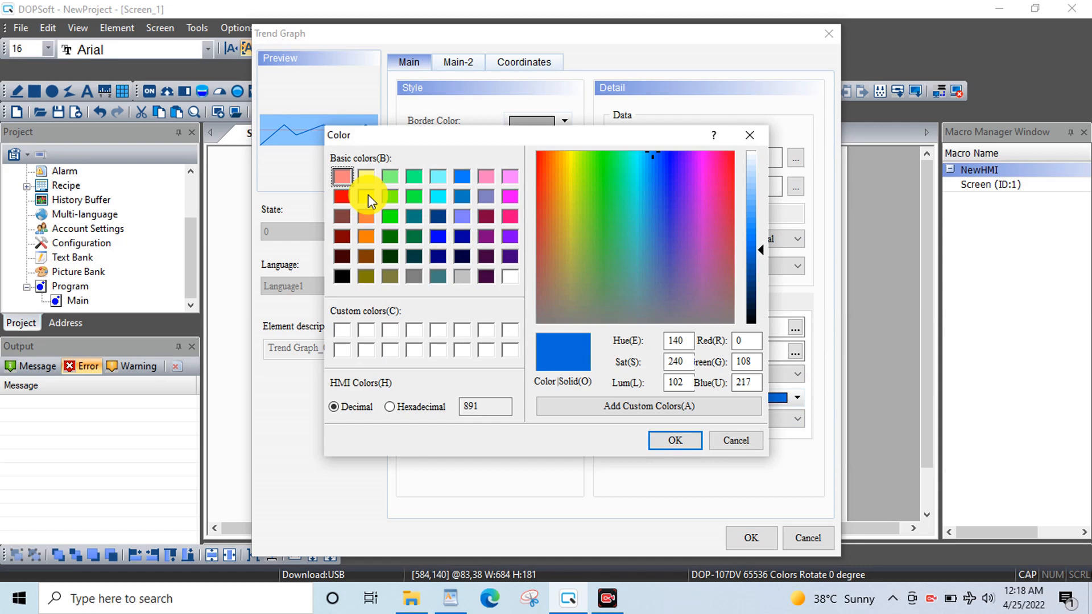
click(367, 195)
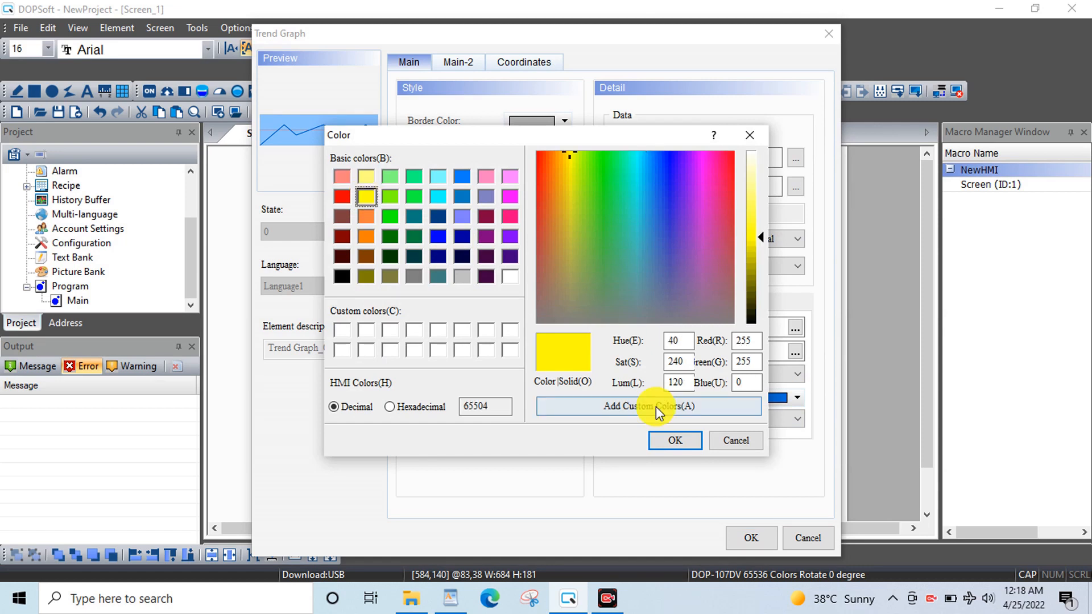
key(Return)
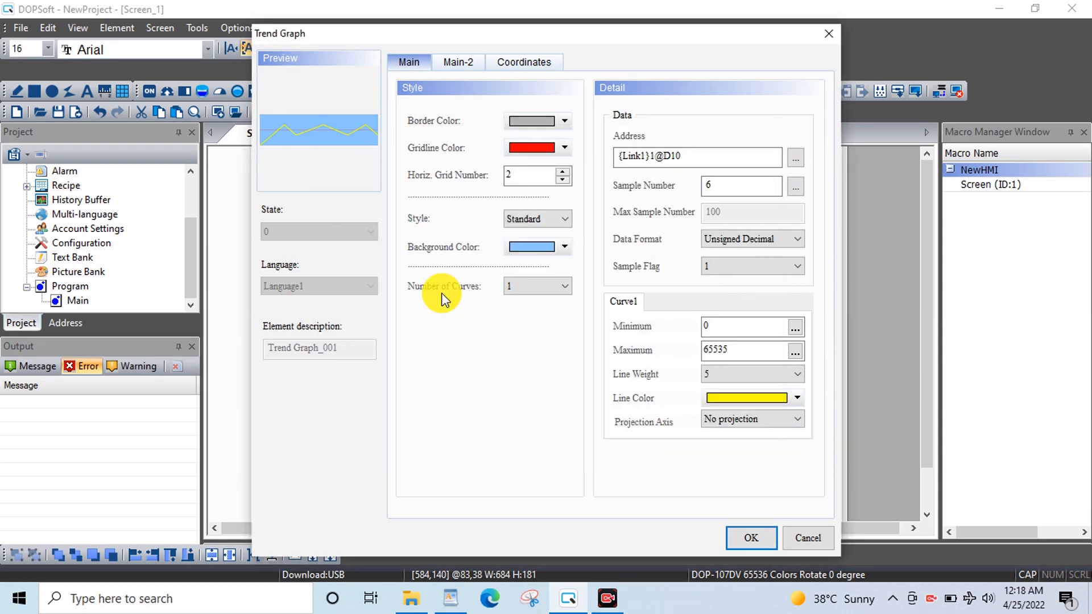
Try a line weight of 8 for Curve1 and return it to 5.
click(777, 381)
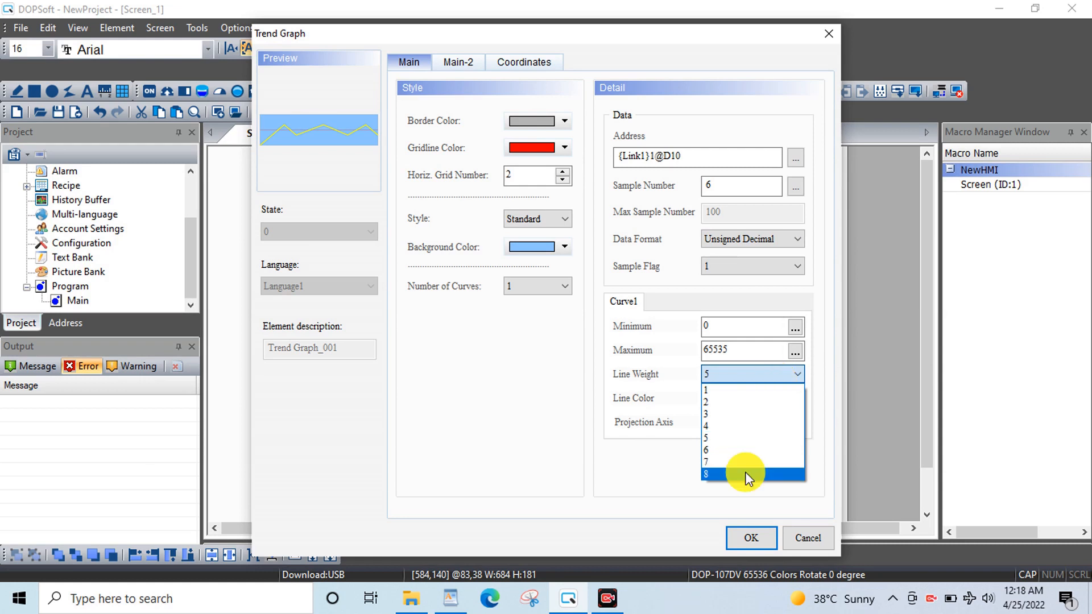
click(744, 475)
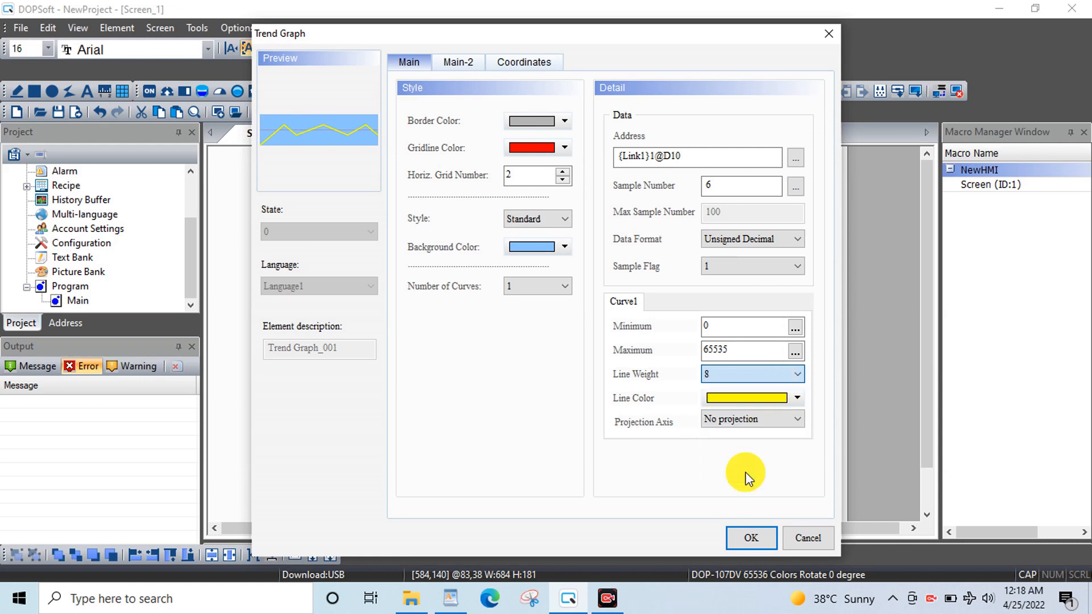
click(766, 374)
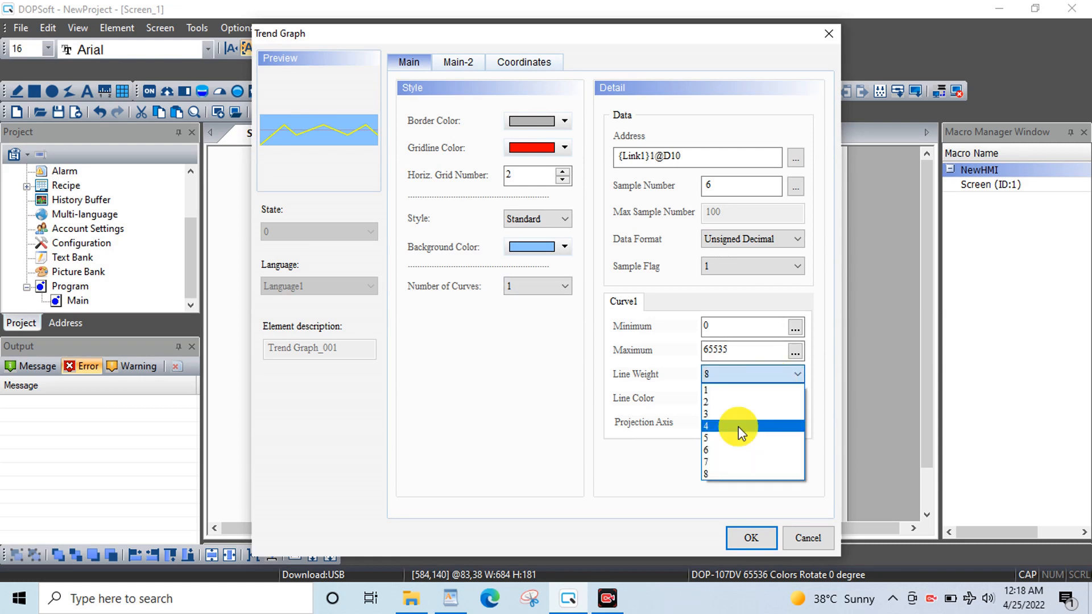
click(736, 435)
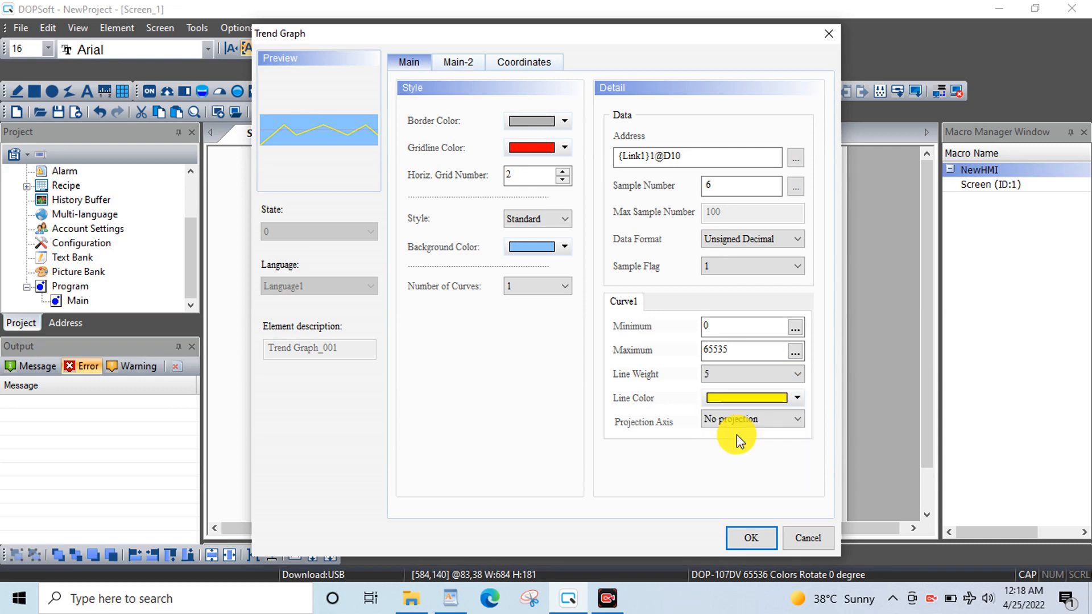
Try X-axis projection for Curve1 and return the projection axis to No projection.
click(746, 423)
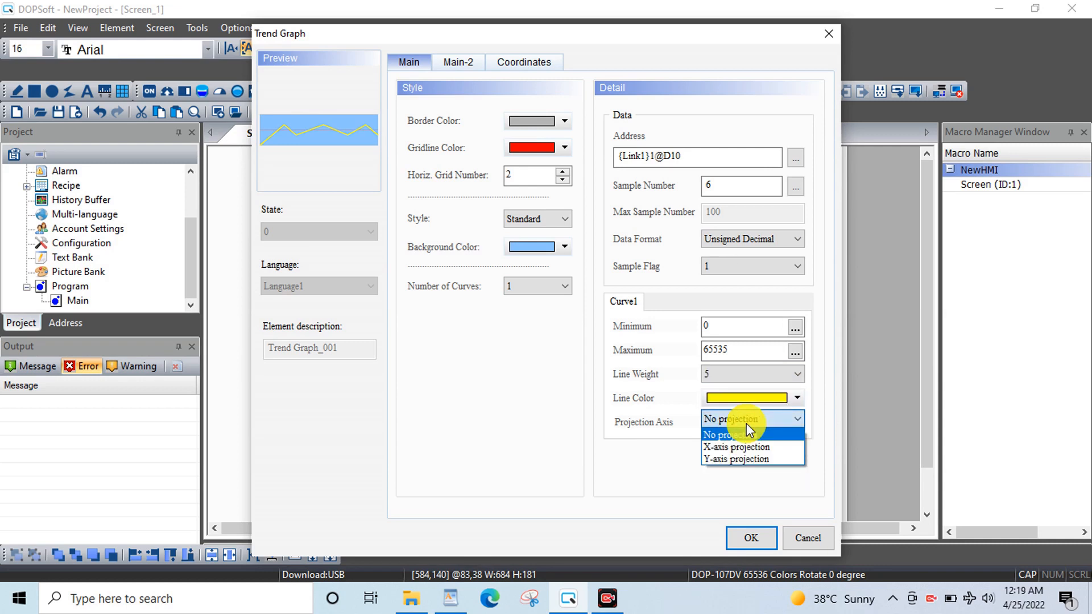
click(742, 445)
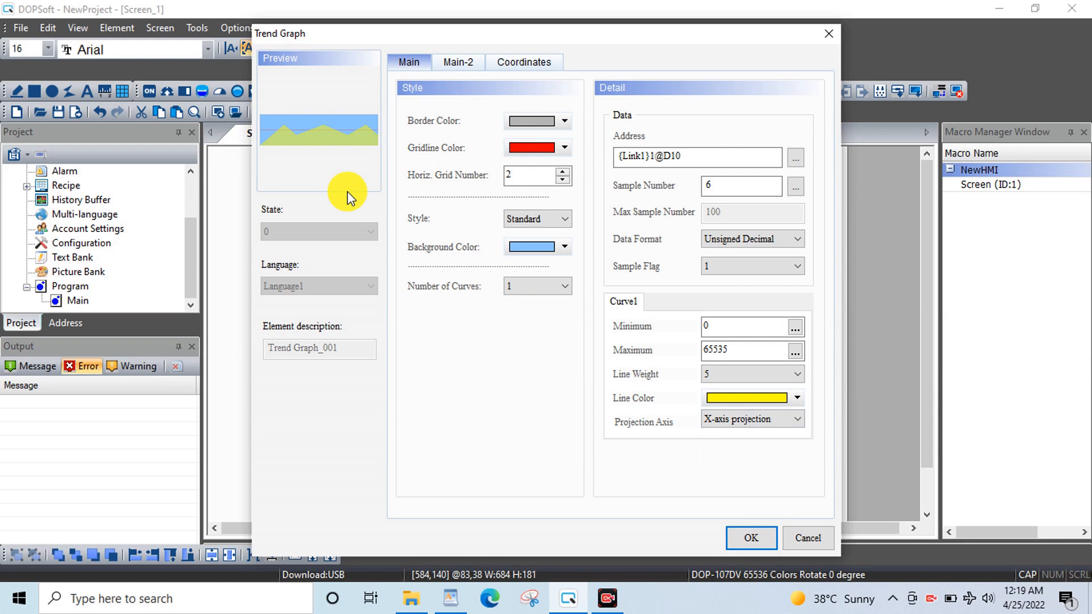
click(786, 421)
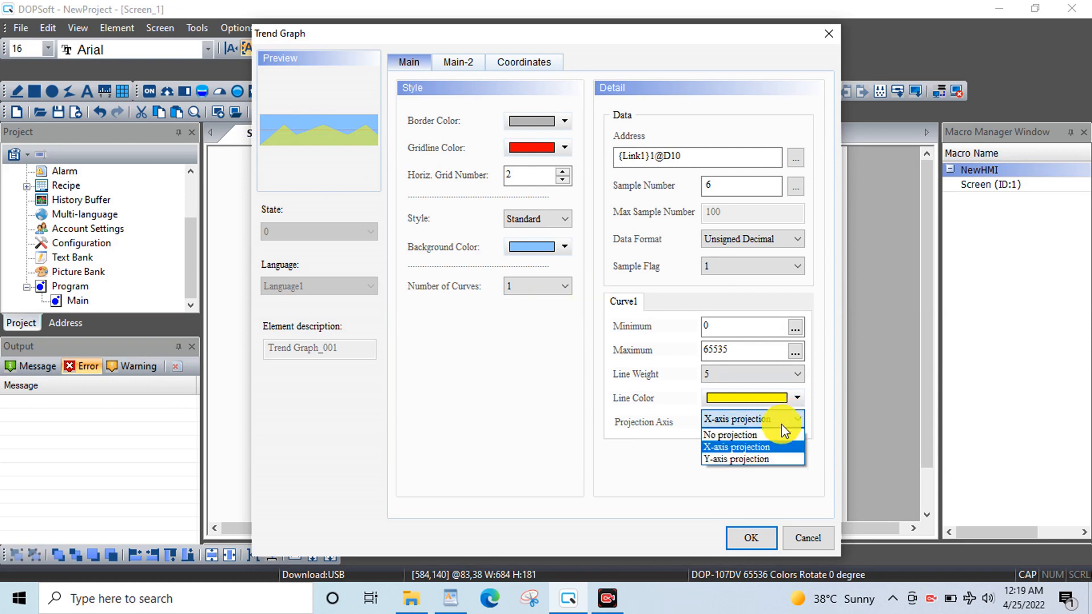
click(765, 435)
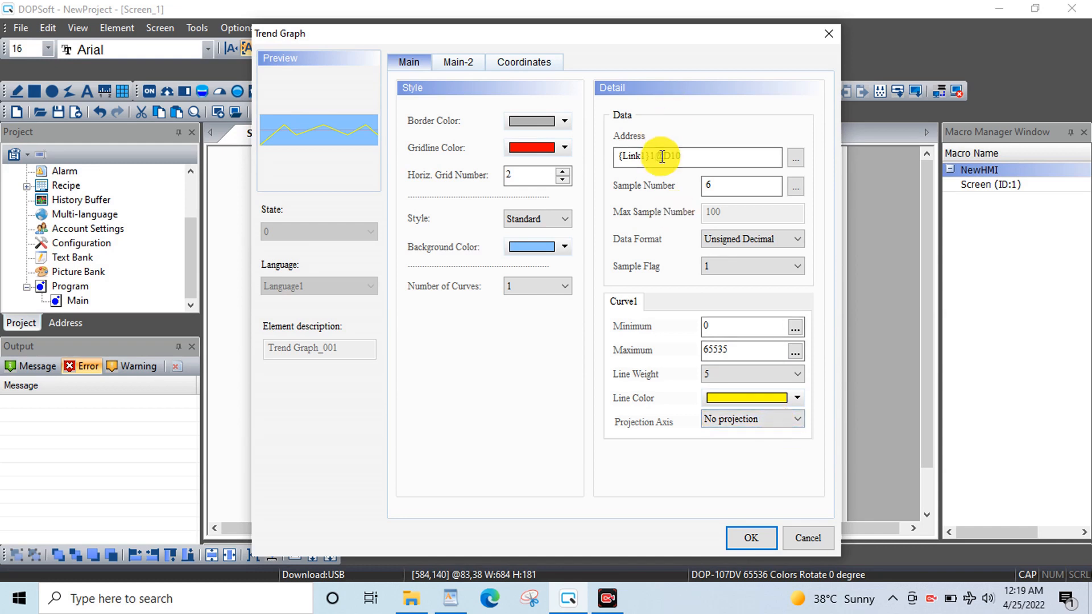
Check the trend graph's address and coordinates, and apply the element's settings.
drag(662, 157, 682, 158)
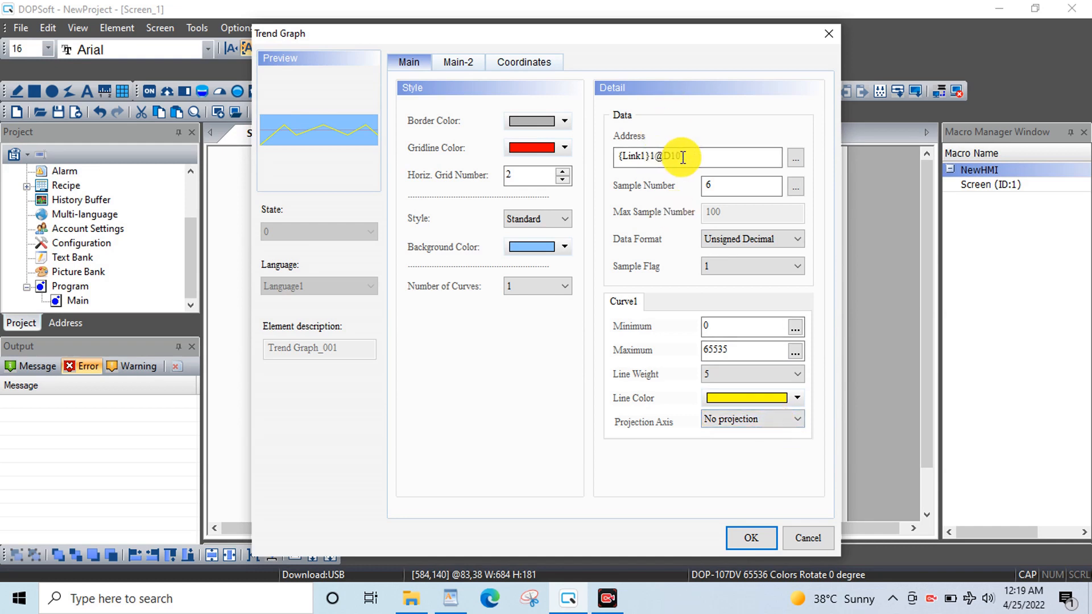
click(459, 63)
click(522, 63)
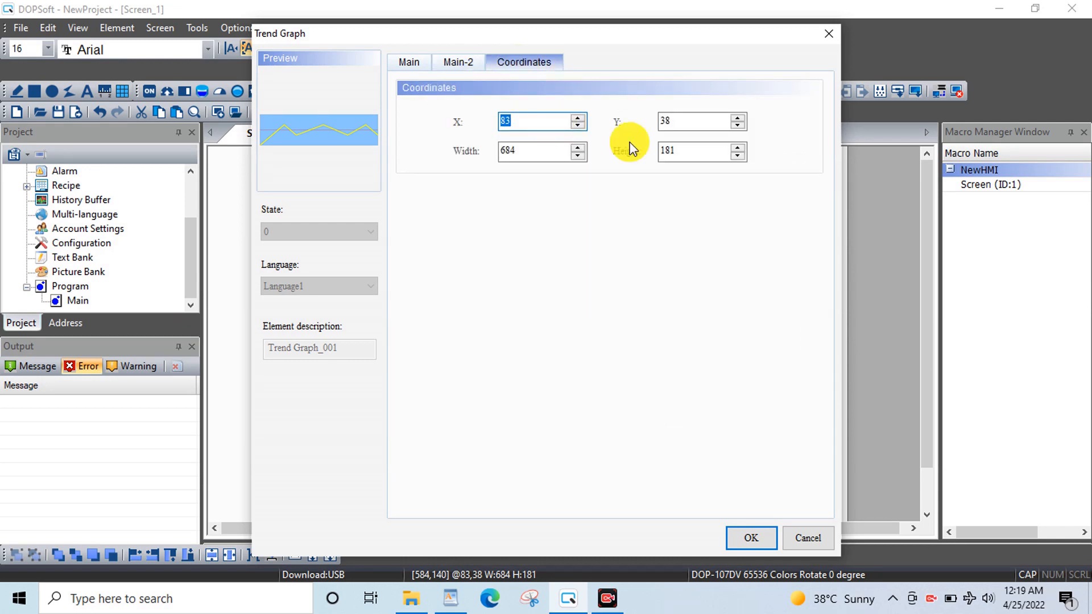
click(748, 539)
click(590, 330)
click(689, 320)
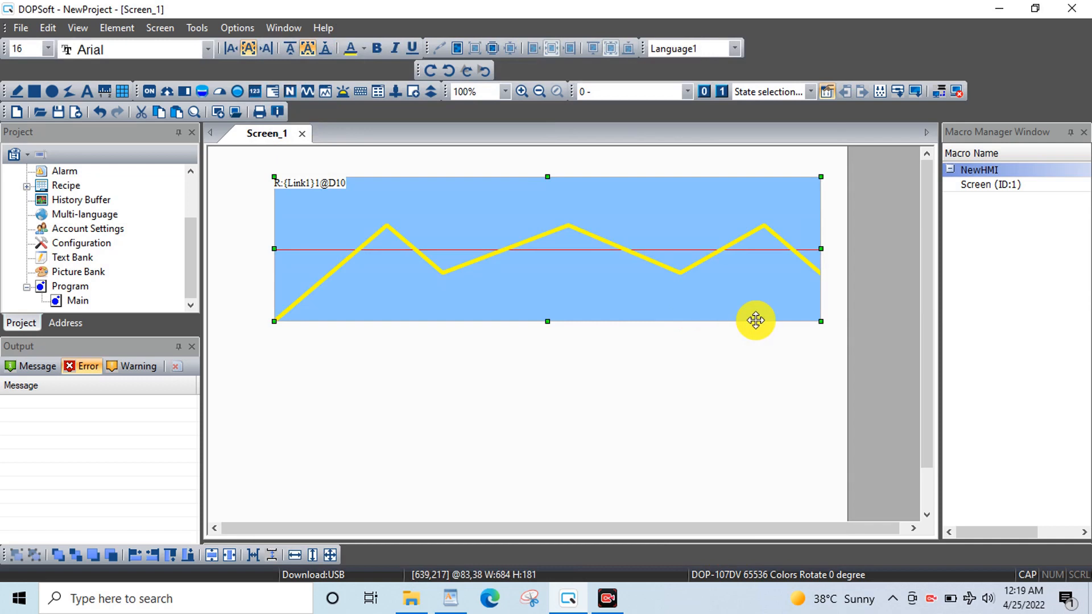
Enlarge the trend graph on Screen_1 to about 791 wide by 261 high, spanning nearly the full screen width.
drag(817, 322, 848, 385)
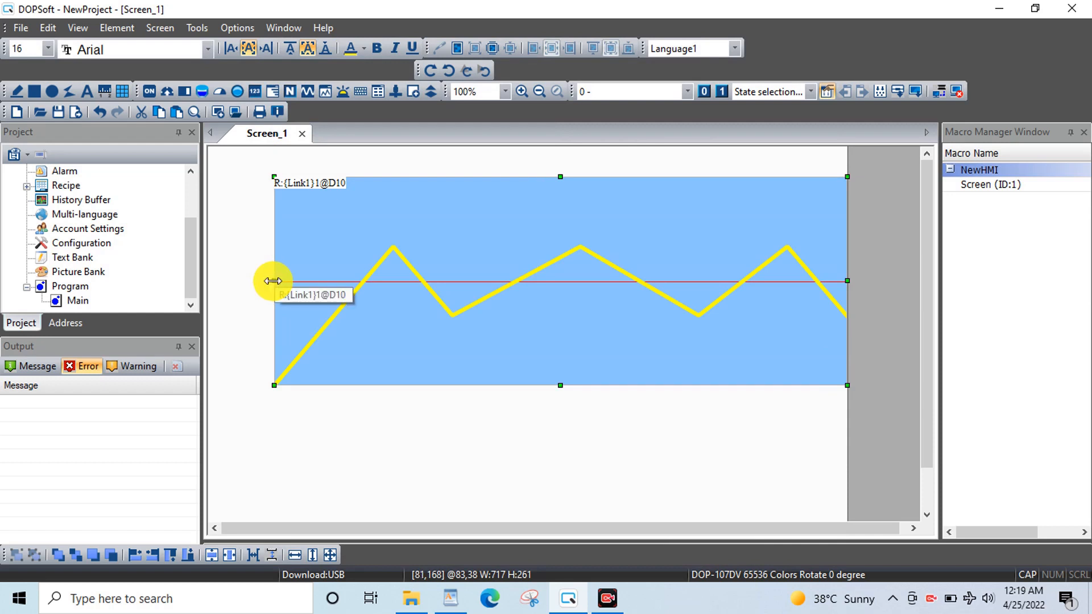
drag(273, 280, 215, 279)
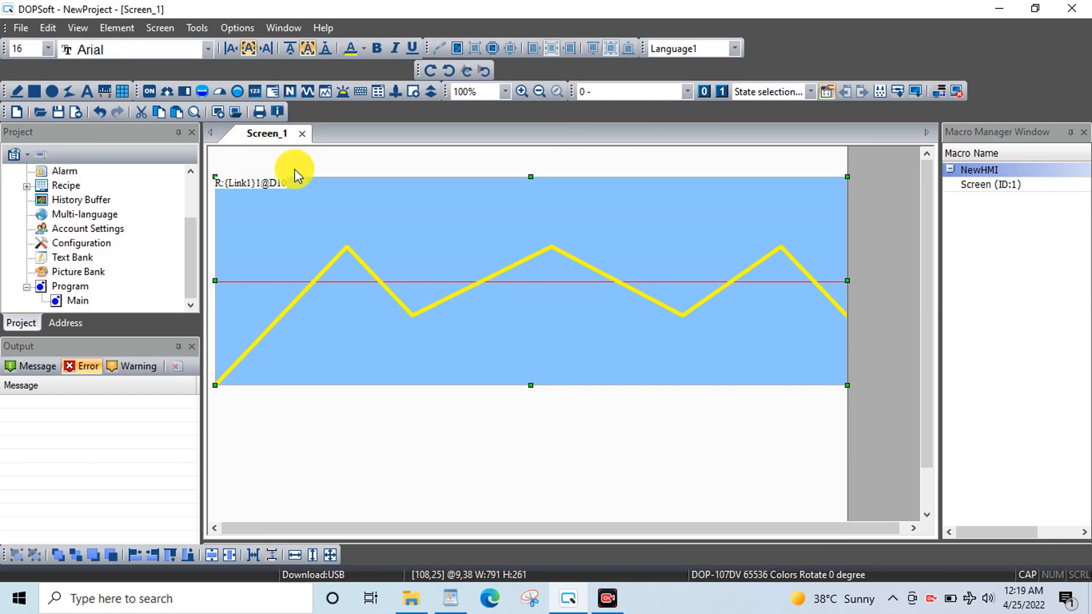
Enable Screen No., General Control and Curve Control in the project's Control Block configuration and apply it.
click(233, 28)
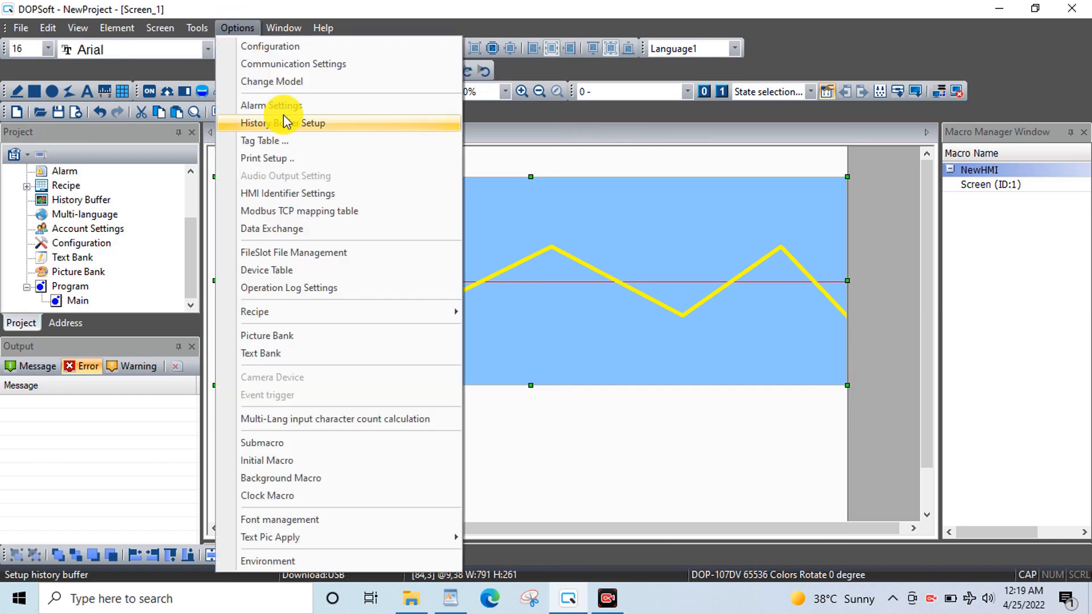
click(278, 54)
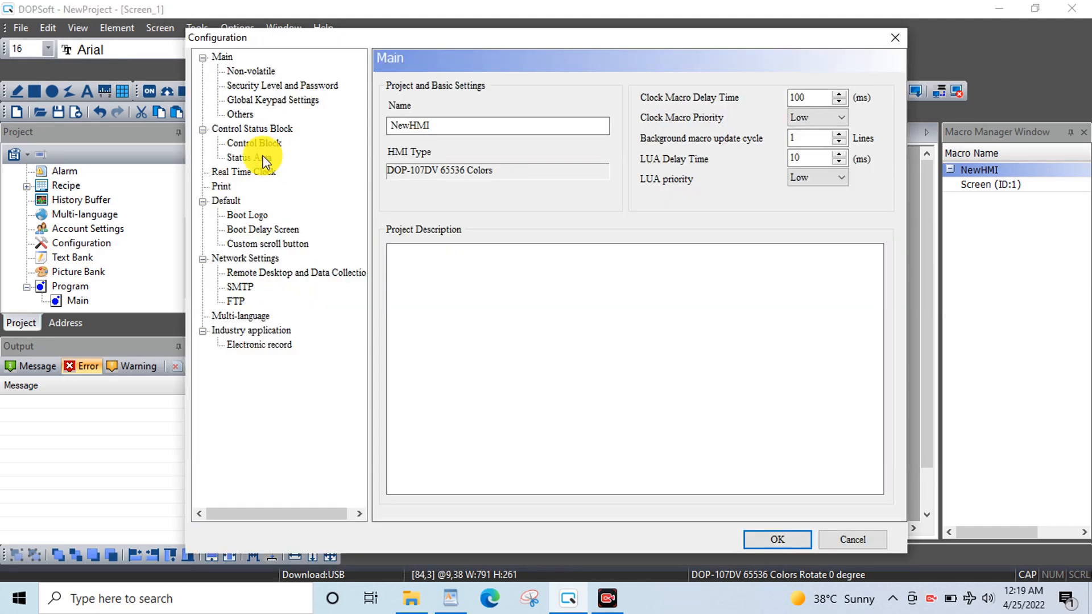
click(253, 143)
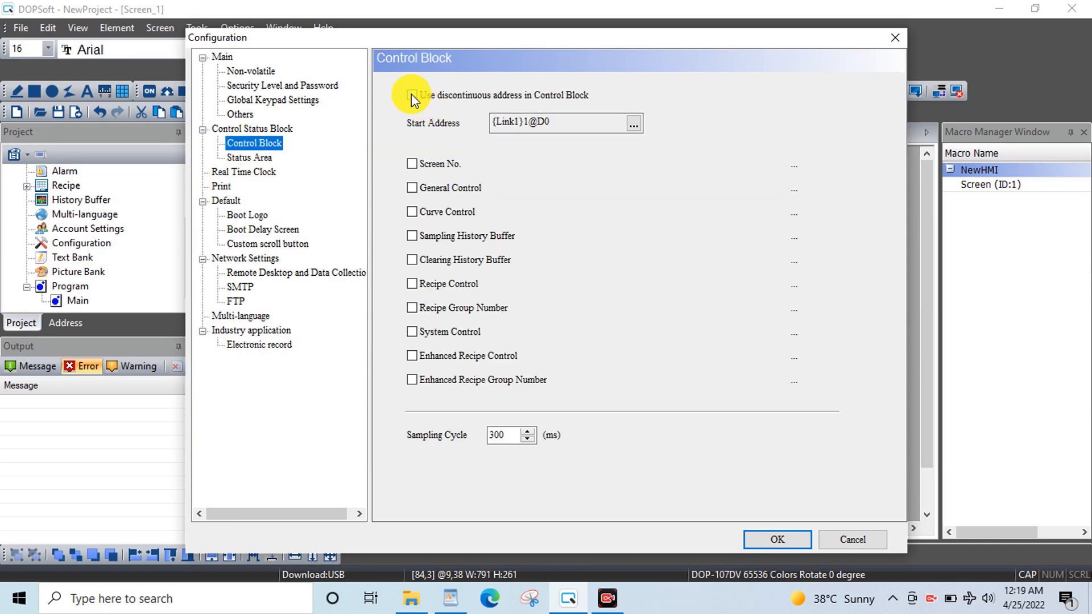
click(412, 163)
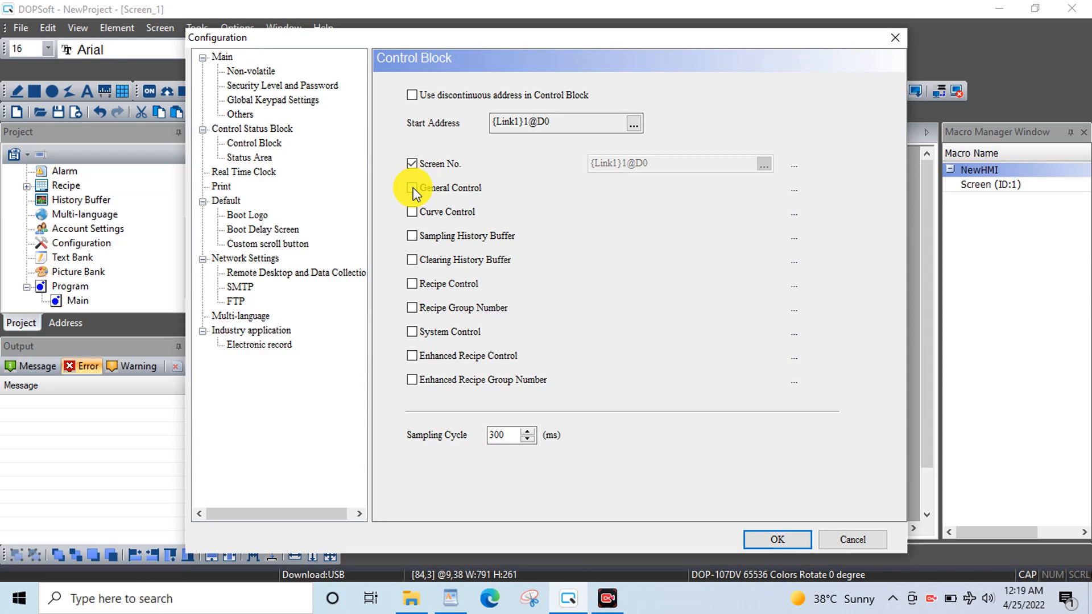
click(413, 188)
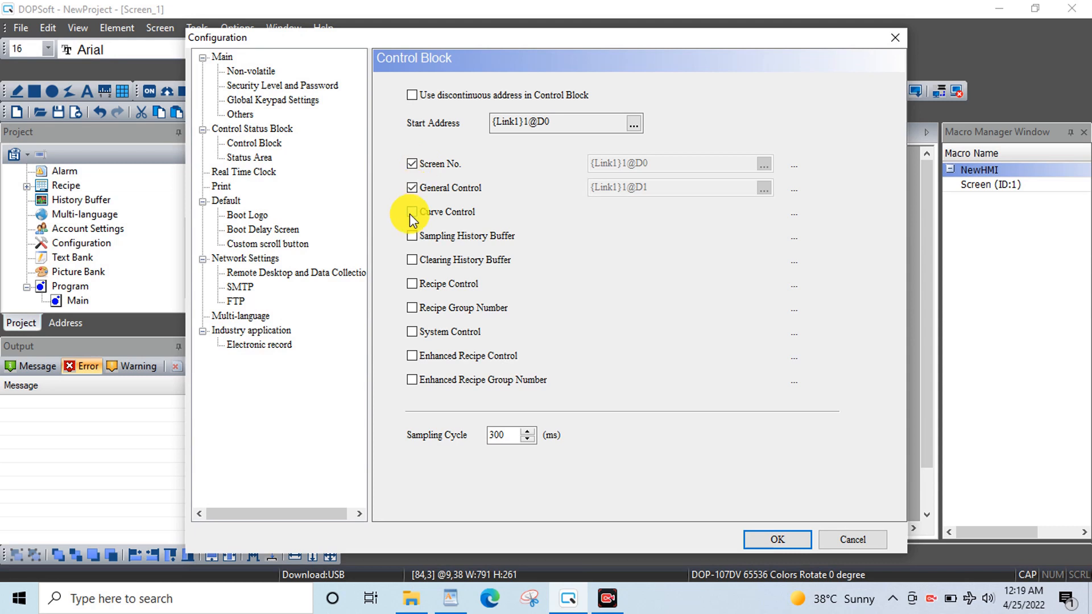
click(412, 213)
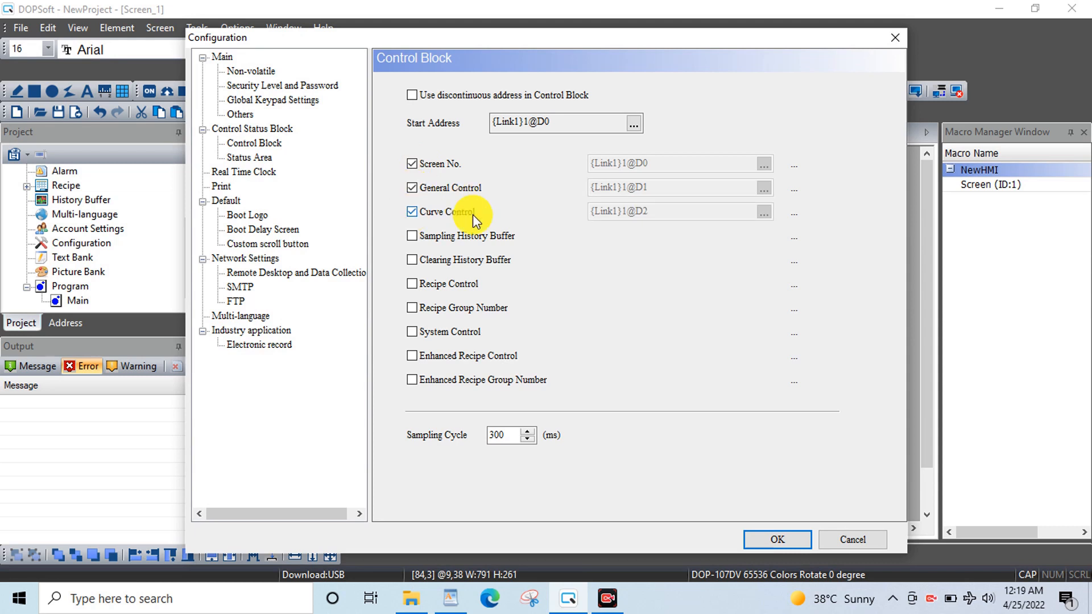
click(783, 543)
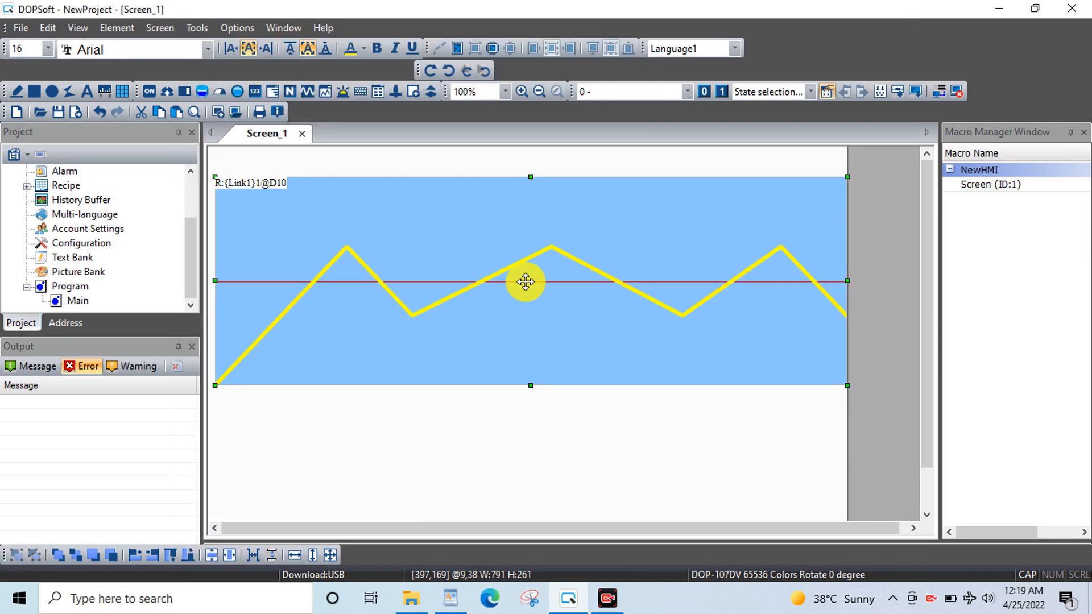
Review the trend graph's main settings and the available curve element types.
double_click(525, 281)
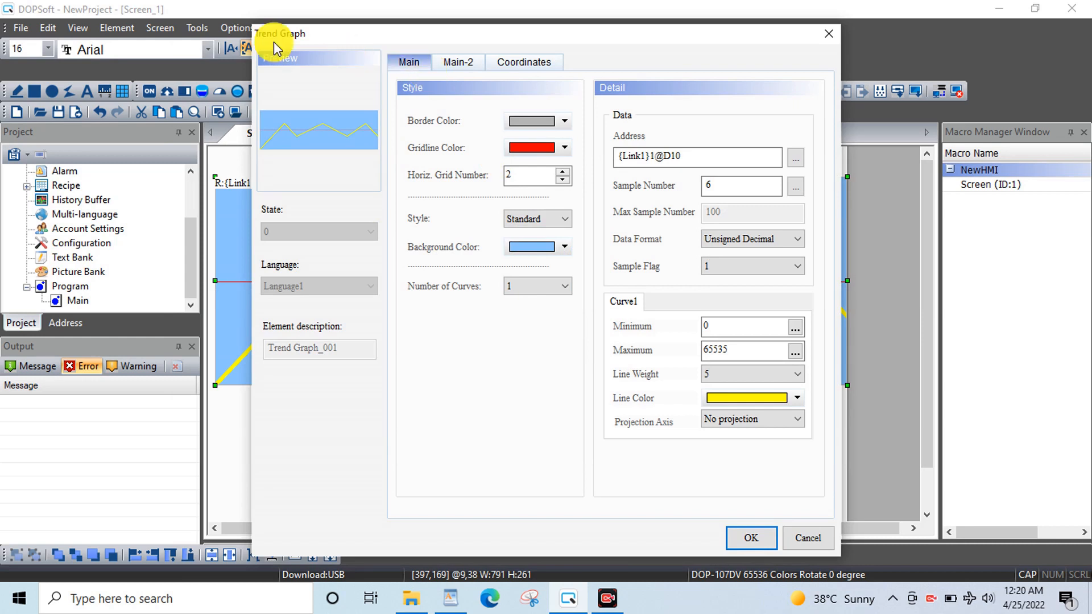
click(829, 34)
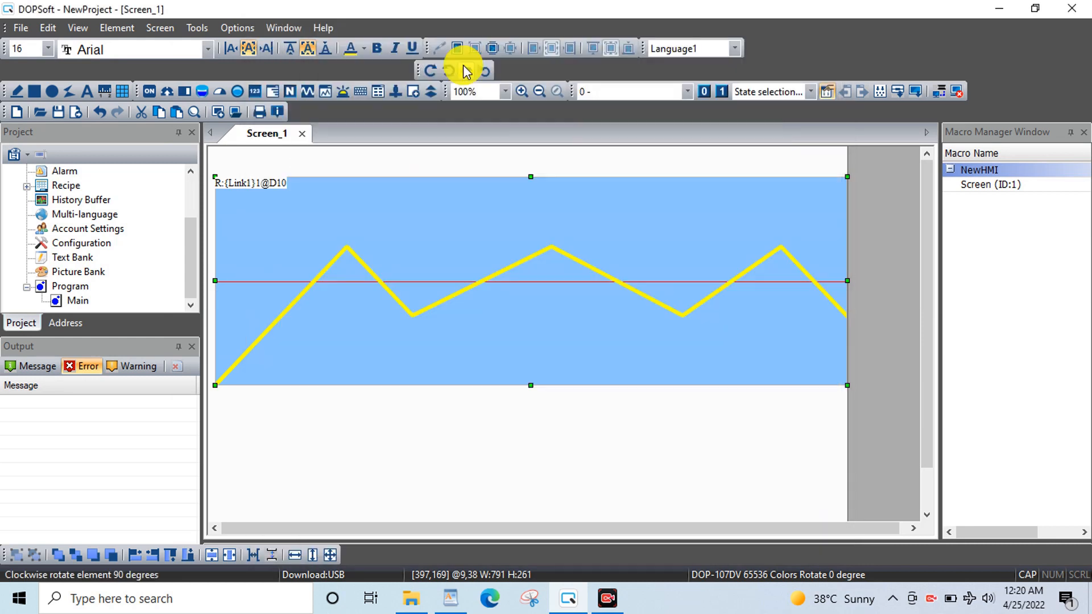
click(131, 30)
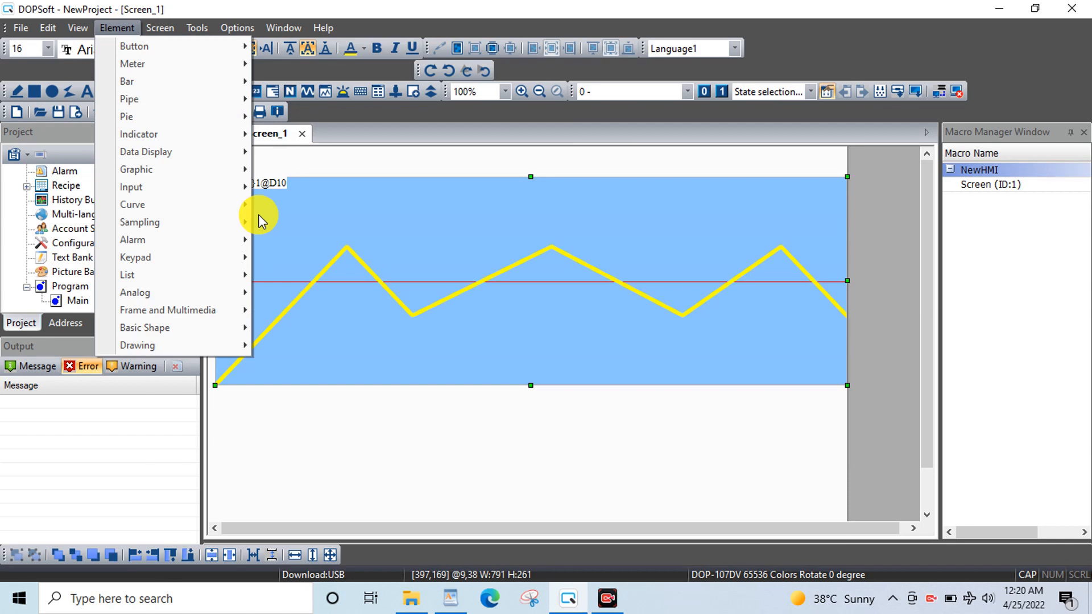
mouse_move(181, 211)
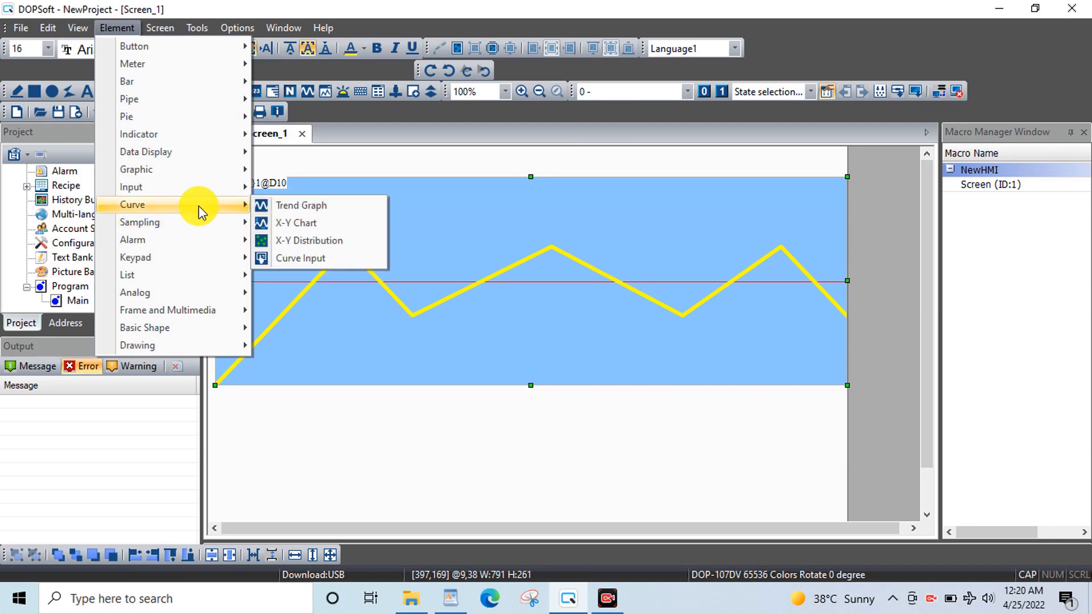
click(353, 308)
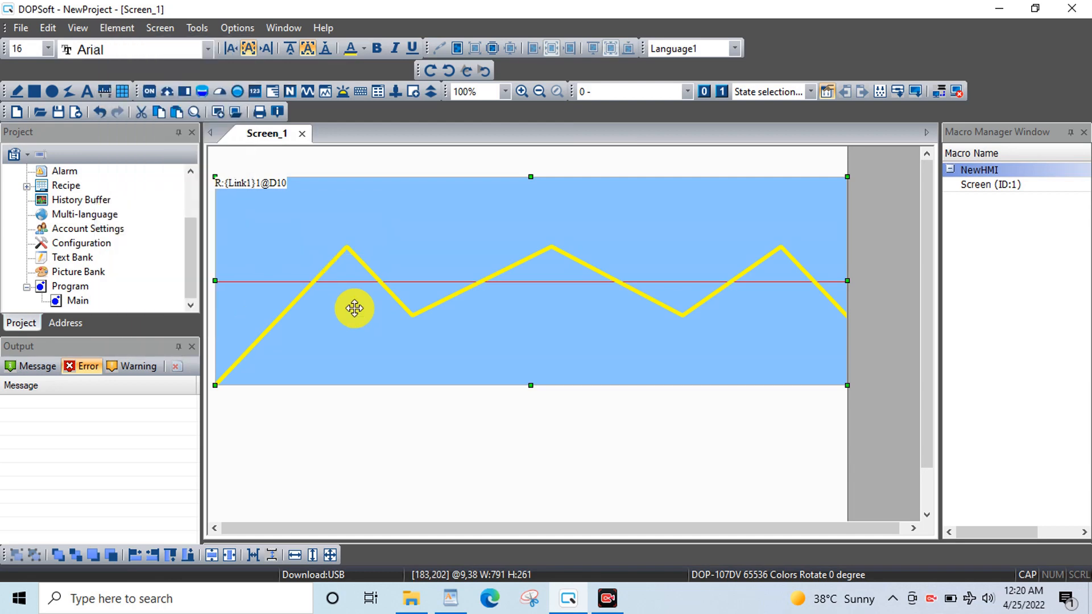
double_click(354, 309)
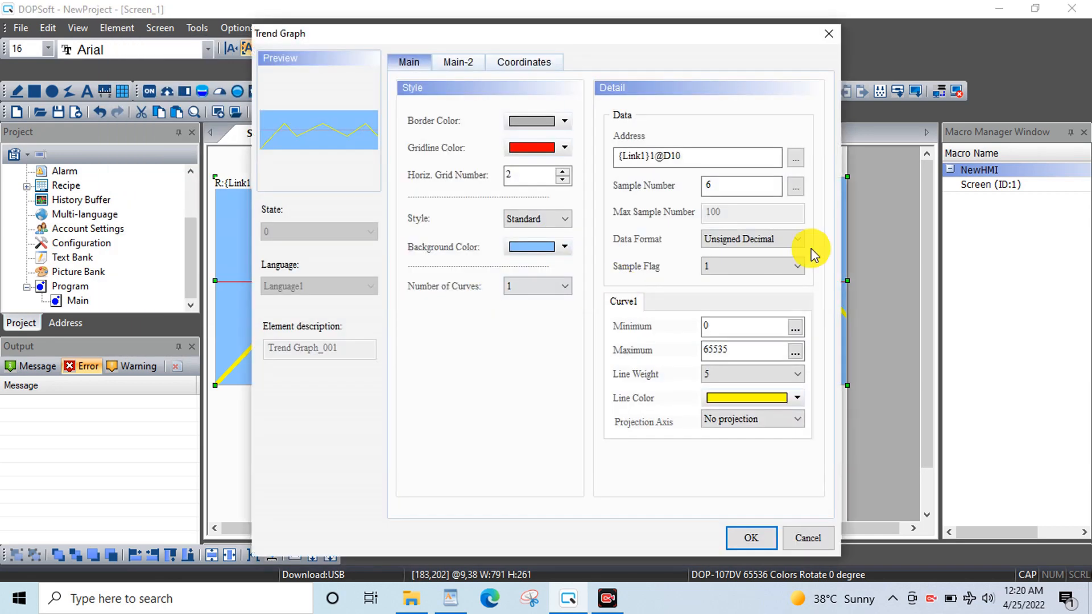
click(757, 541)
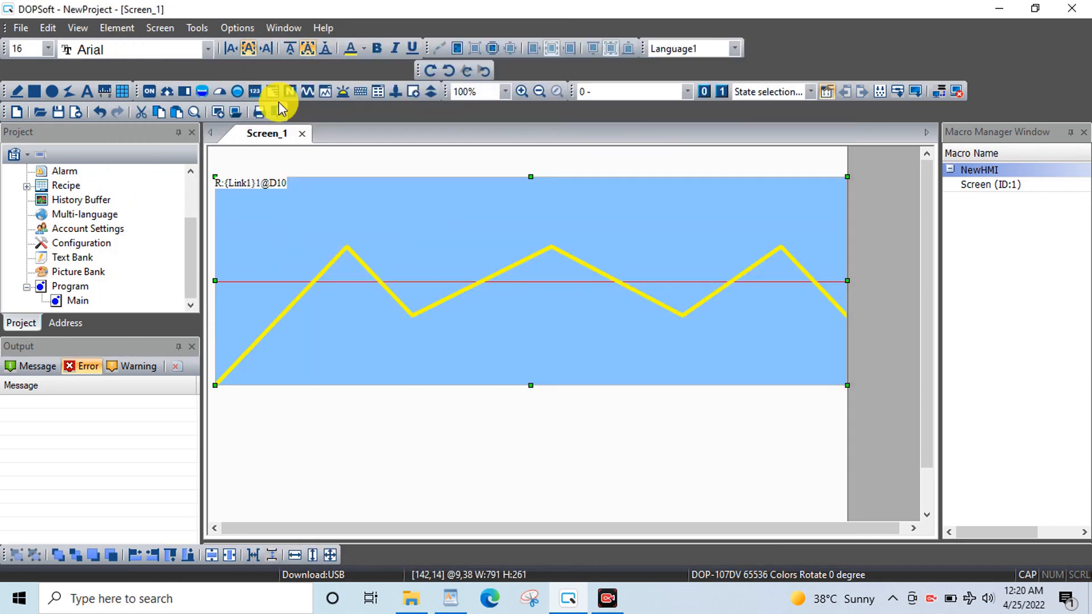
Enable discontinuous addresses in the Control Block configuration and disable Screen No. and General Control.
click(227, 28)
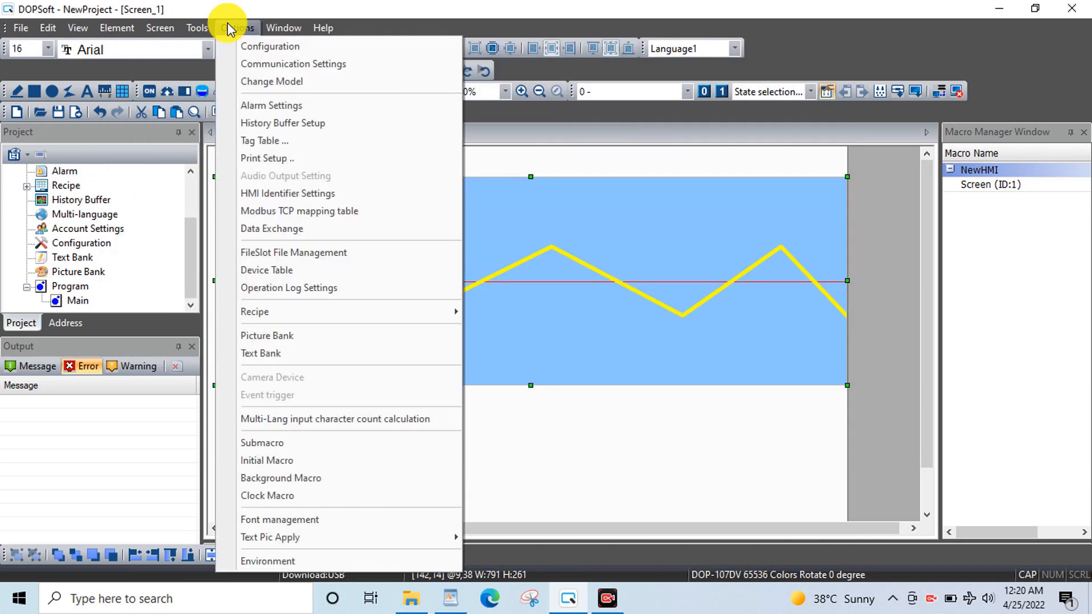
click(271, 48)
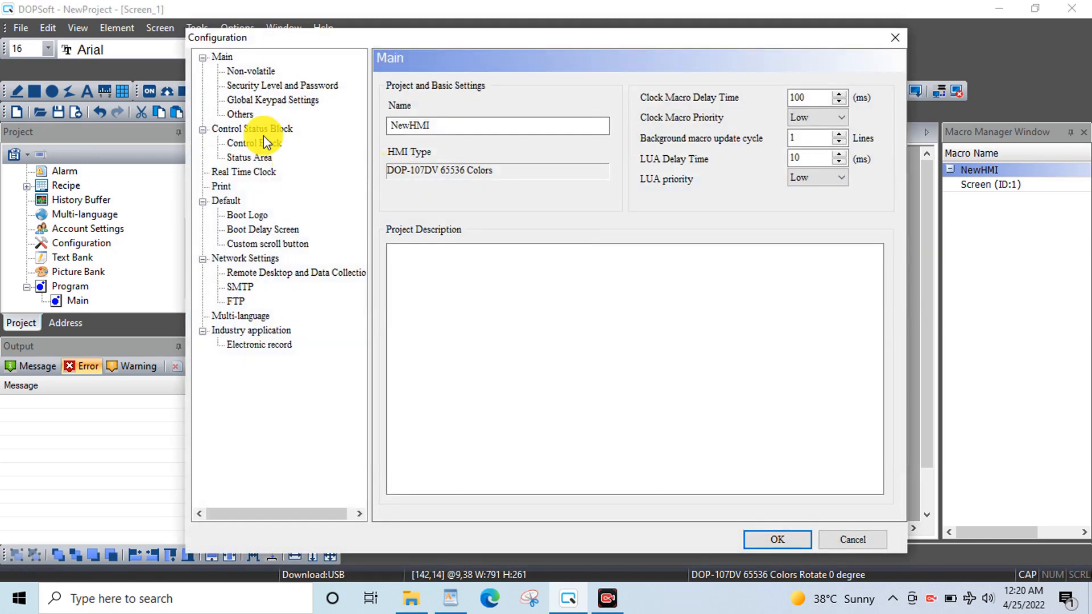
click(264, 142)
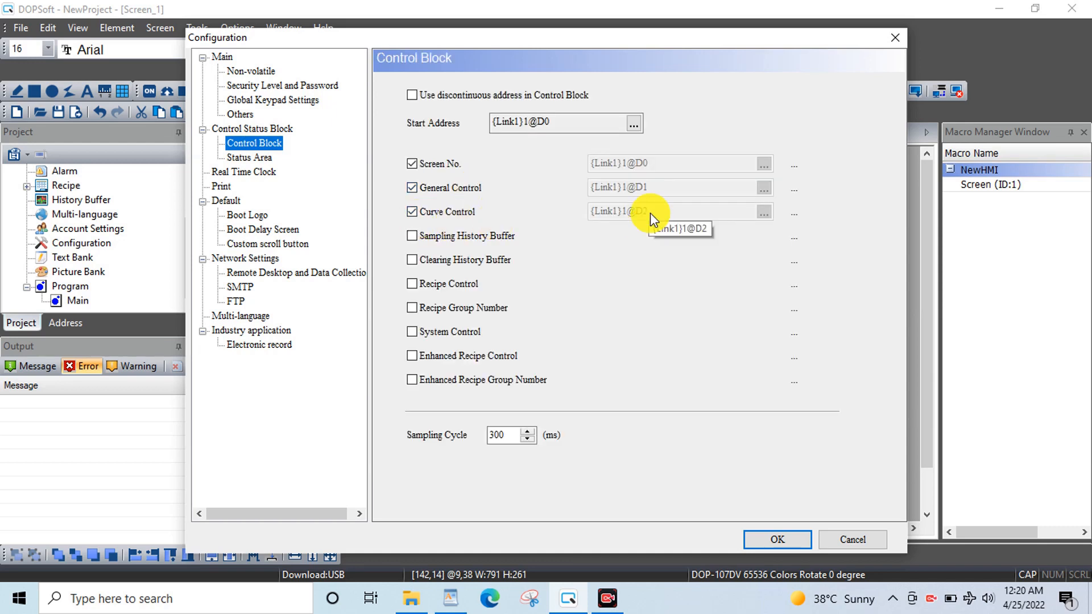
click(411, 96)
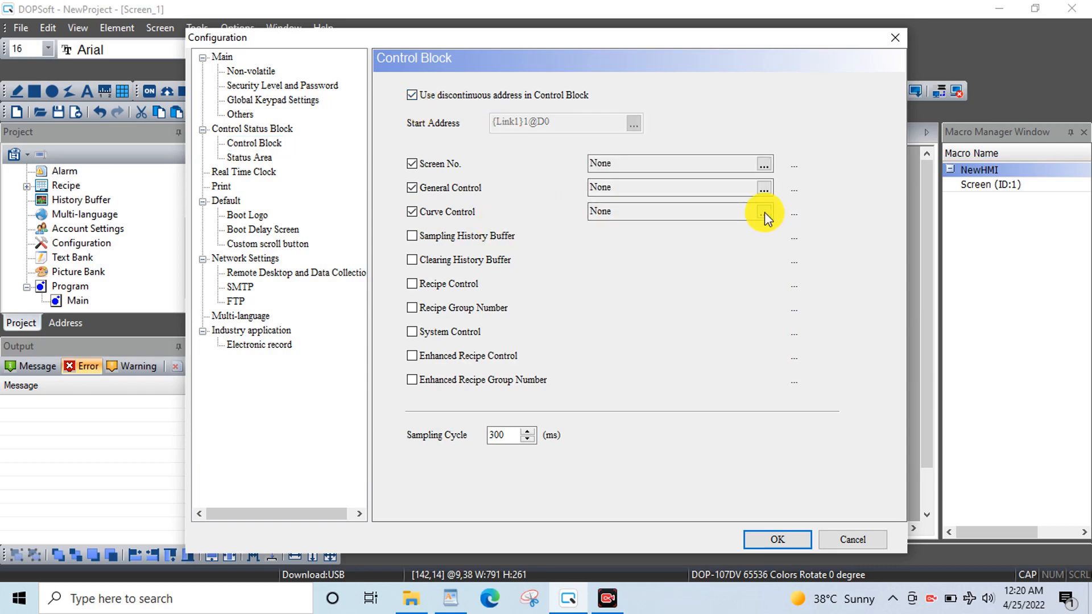
click(414, 186)
click(412, 164)
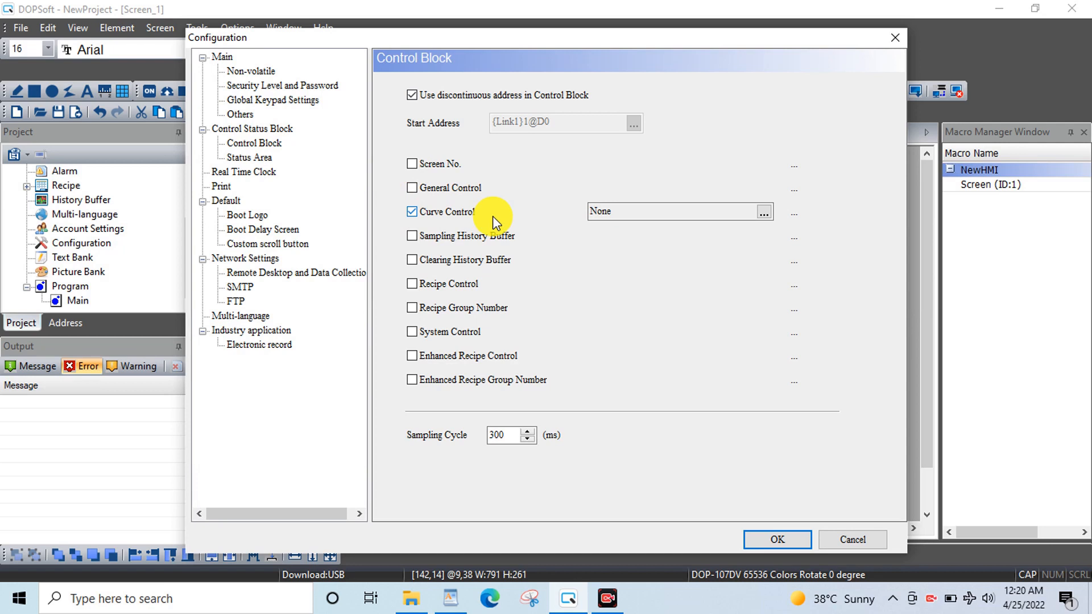
Assign Link1 word address D4 to Curve Control, check its bit functions, and apply the configuration.
click(764, 212)
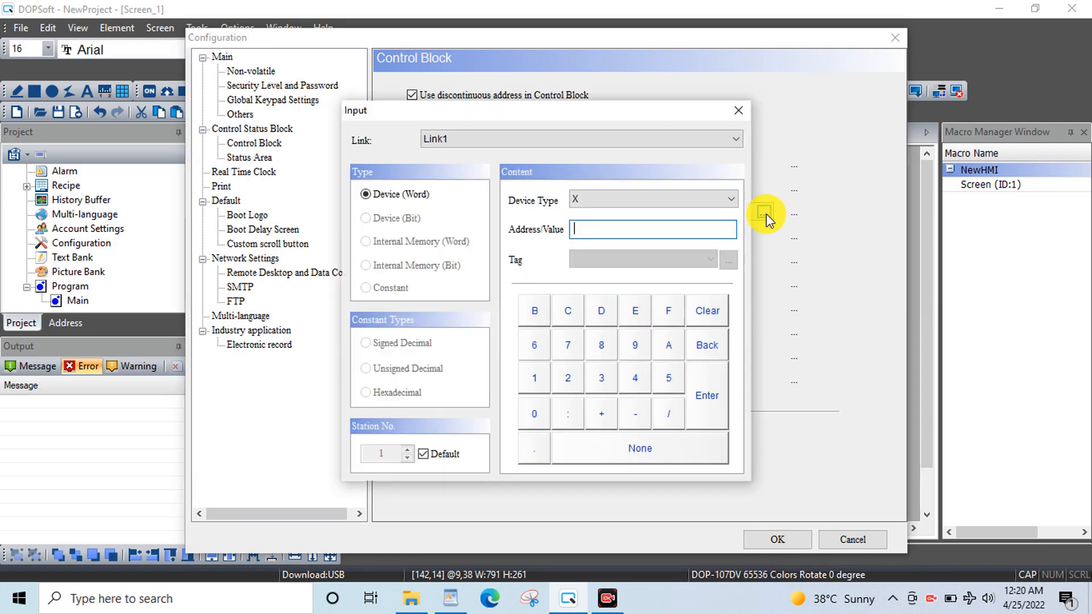
click(681, 199)
click(613, 286)
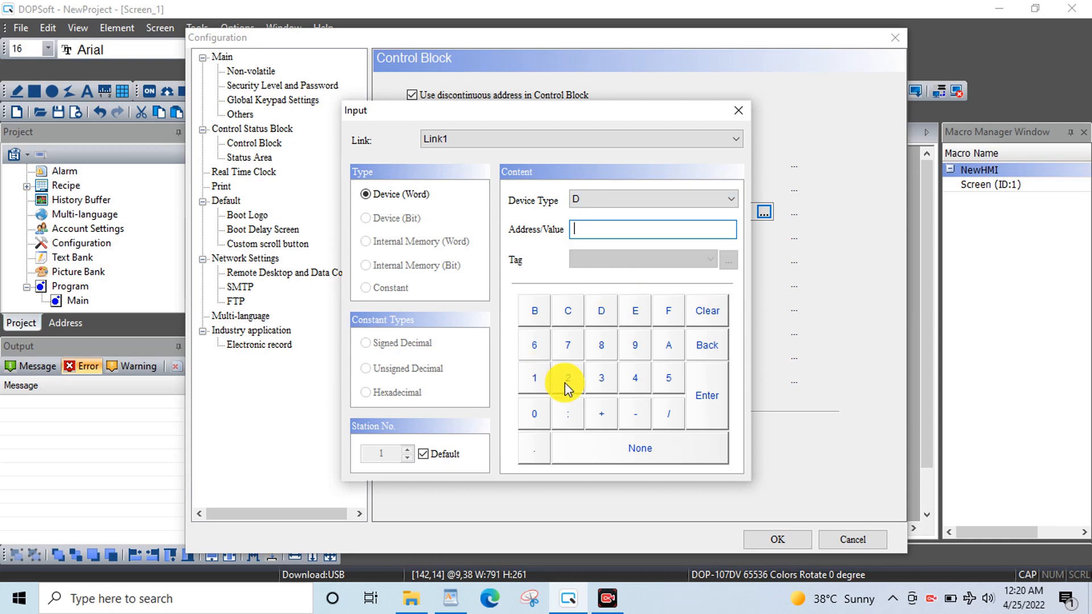
click(639, 380)
click(706, 397)
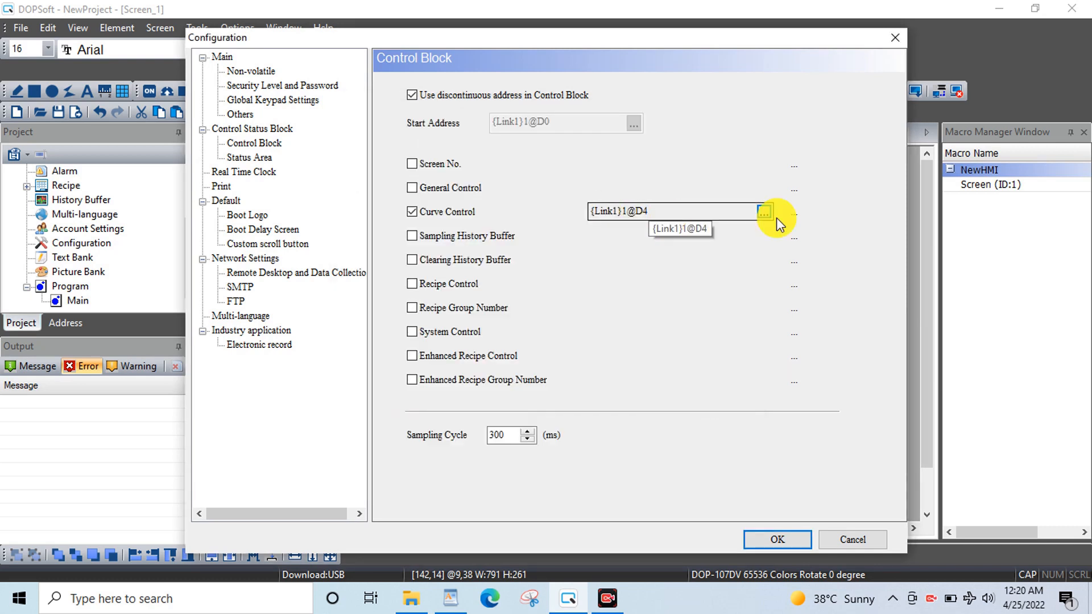
mouse_move(793, 222)
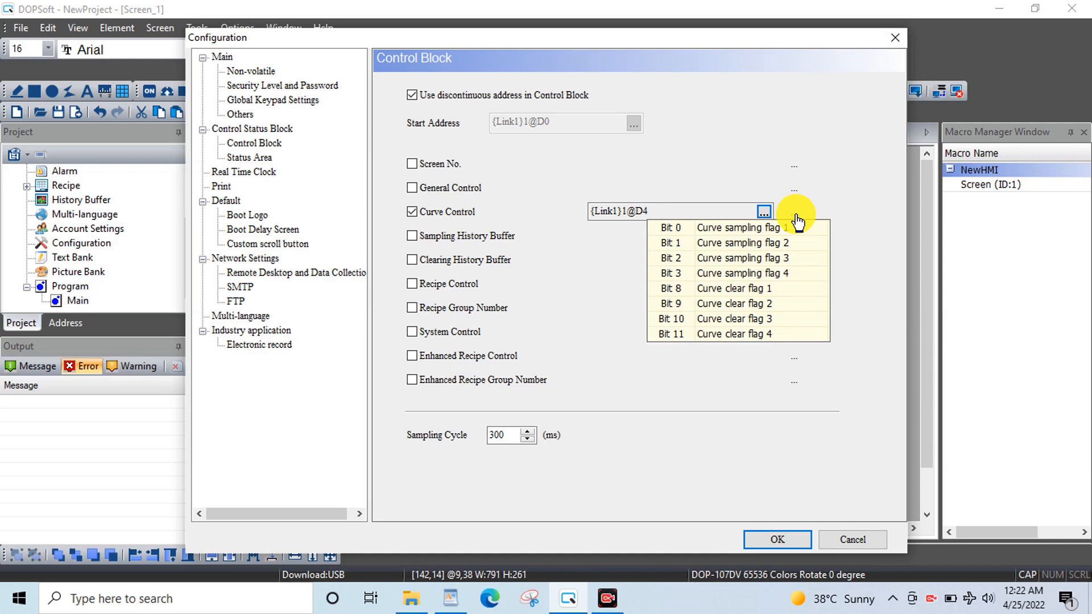
click(768, 540)
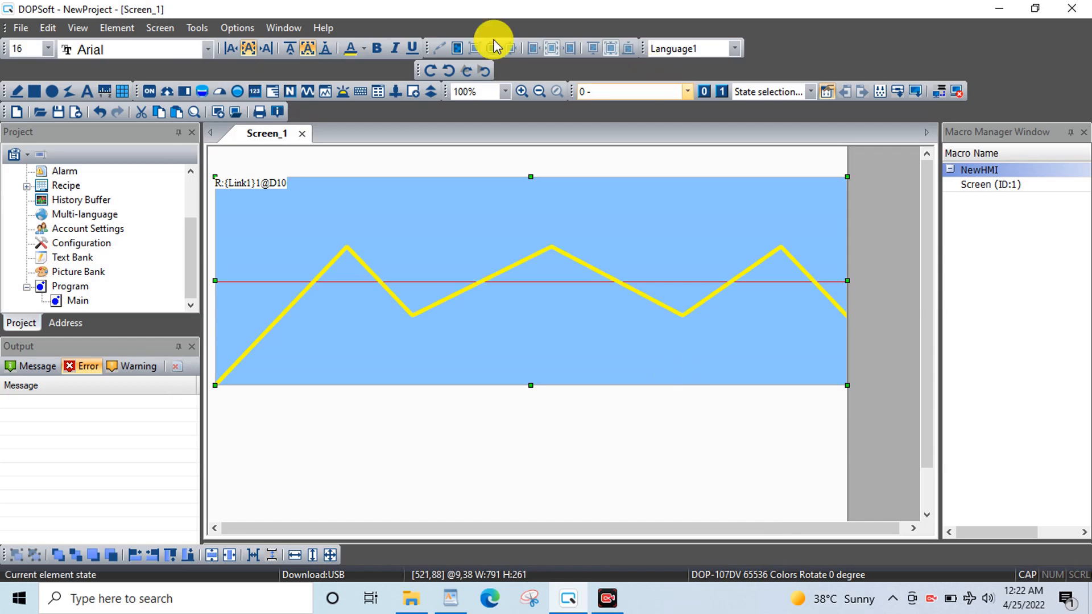
Draw a Set Constant button about 118 wide by 47 high below the right end of the trend graph.
click(120, 26)
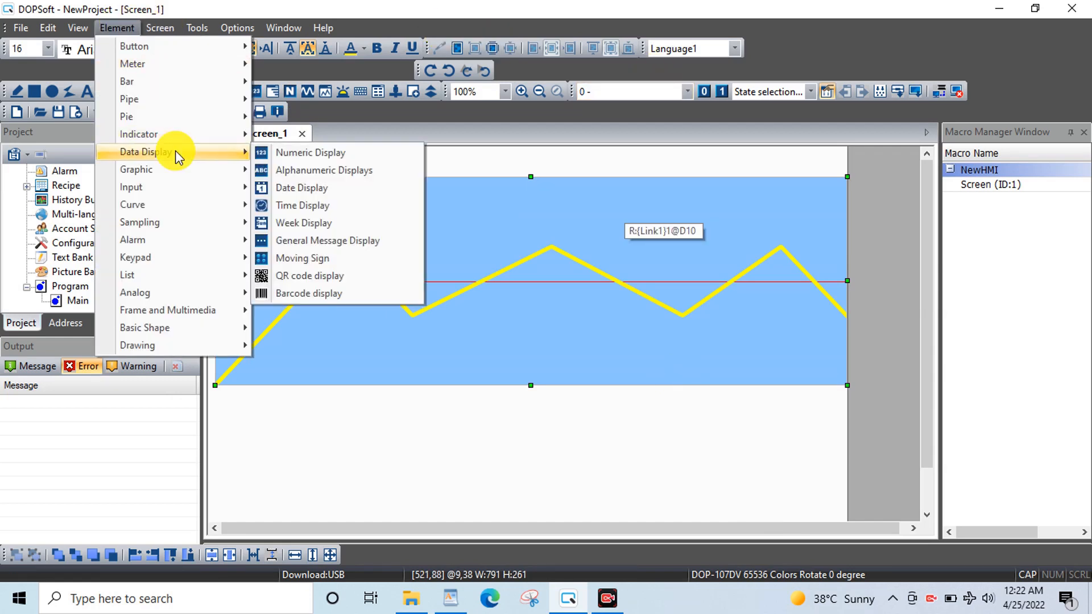
mouse_move(164, 48)
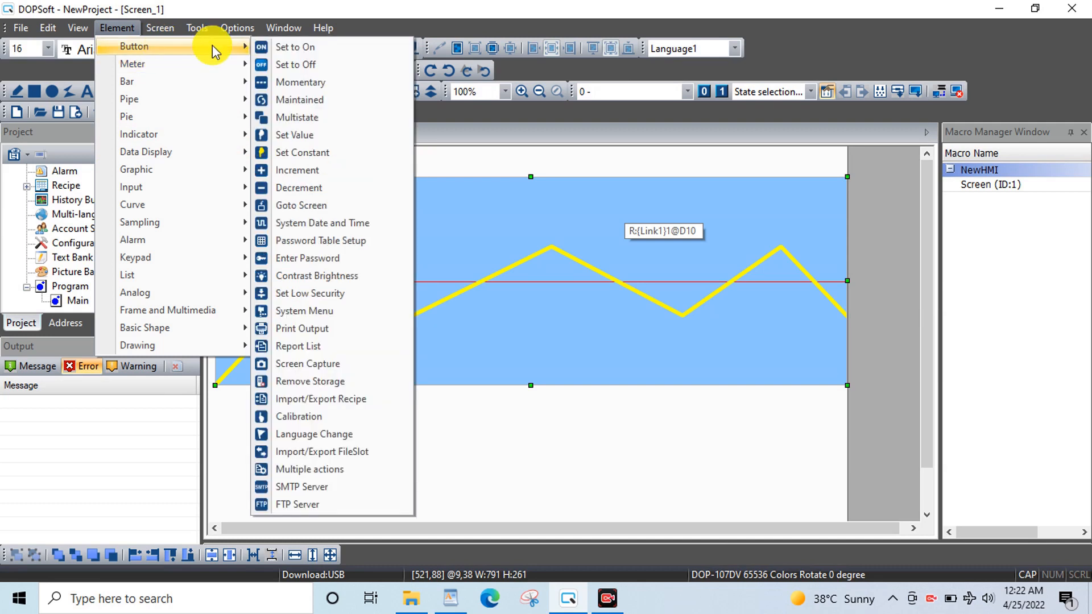
click(326, 162)
drag(740, 403, 834, 441)
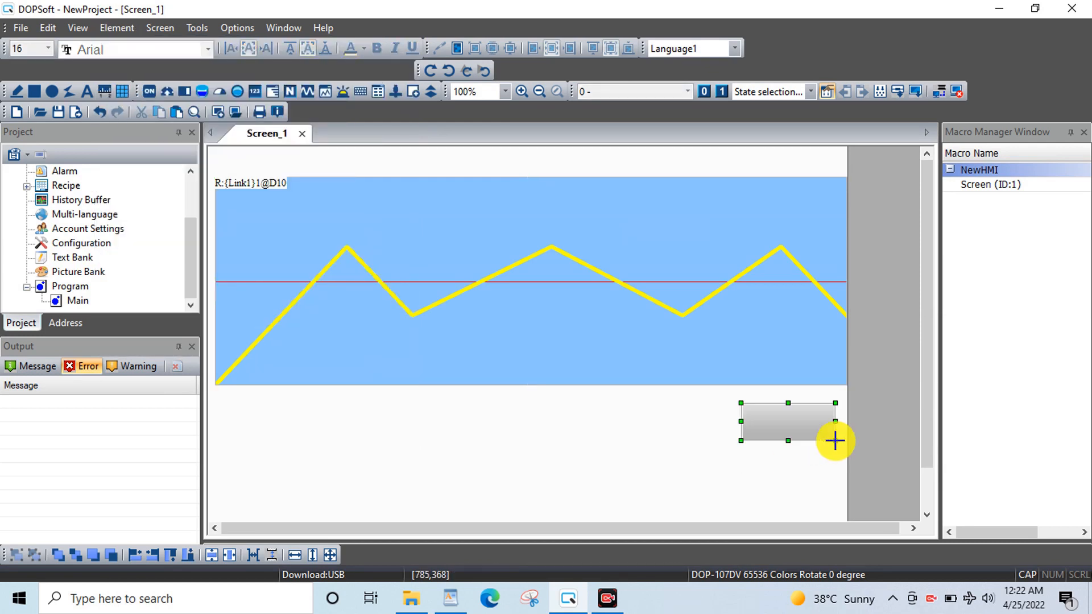
Set the Set Constant button's write address to Link1 D4 and its constant value to 1.
double_click(808, 428)
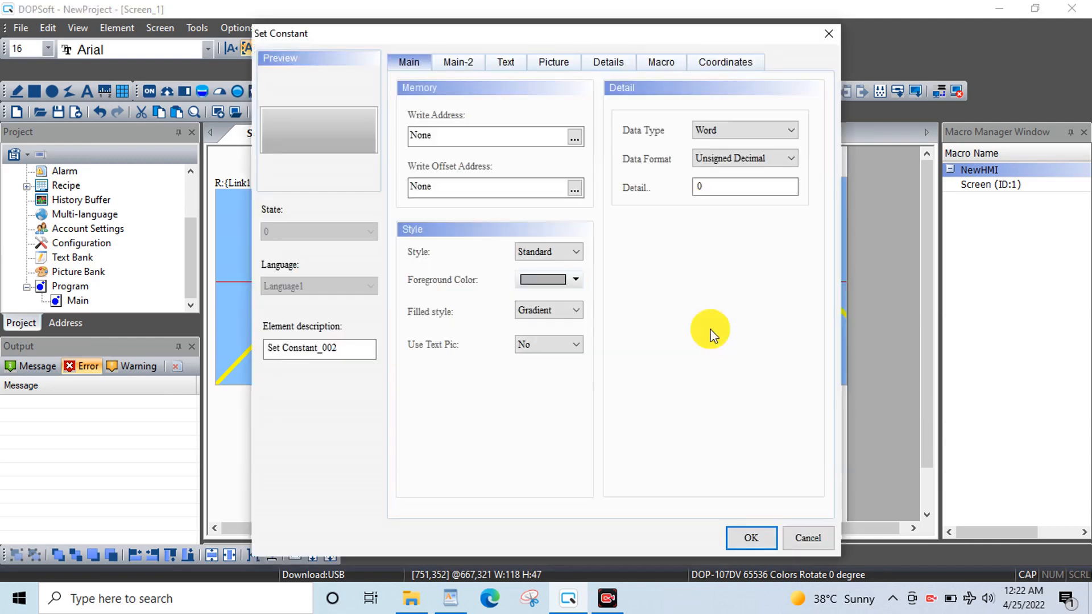
click(575, 138)
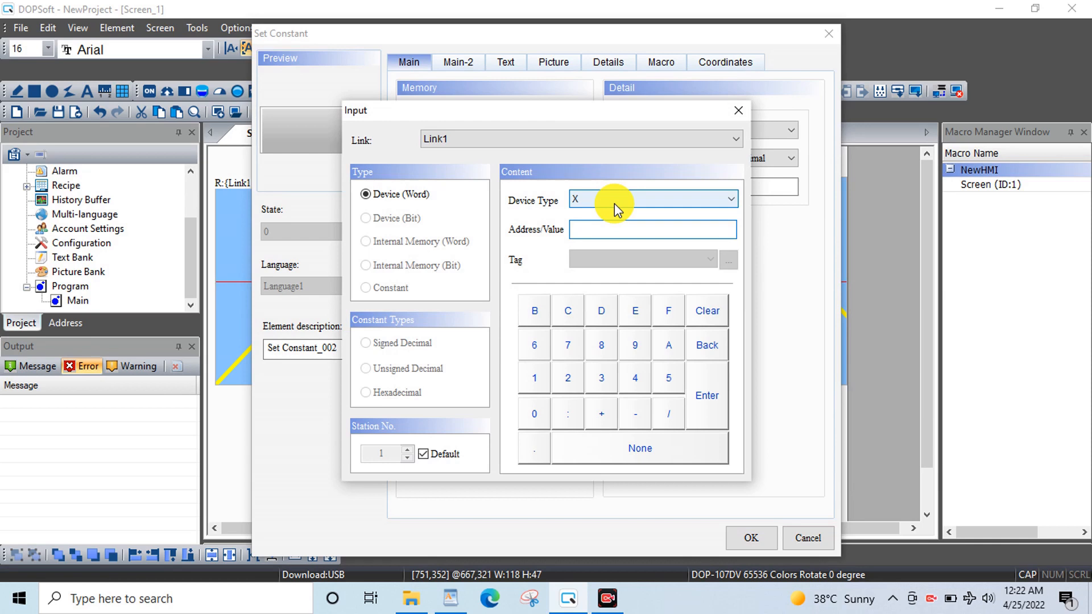
click(614, 204)
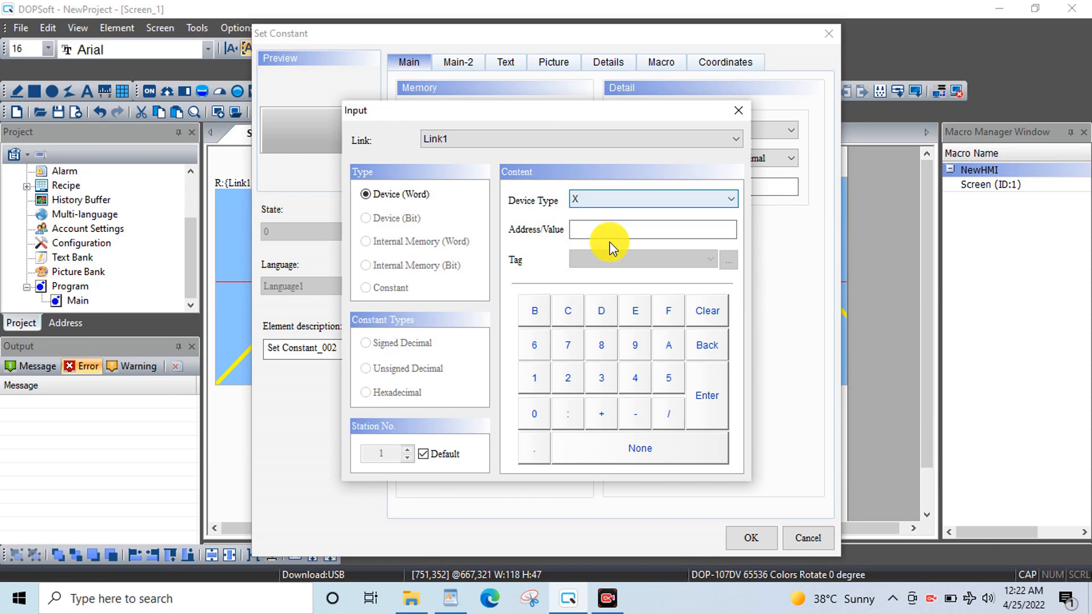
click(605, 202)
click(595, 284)
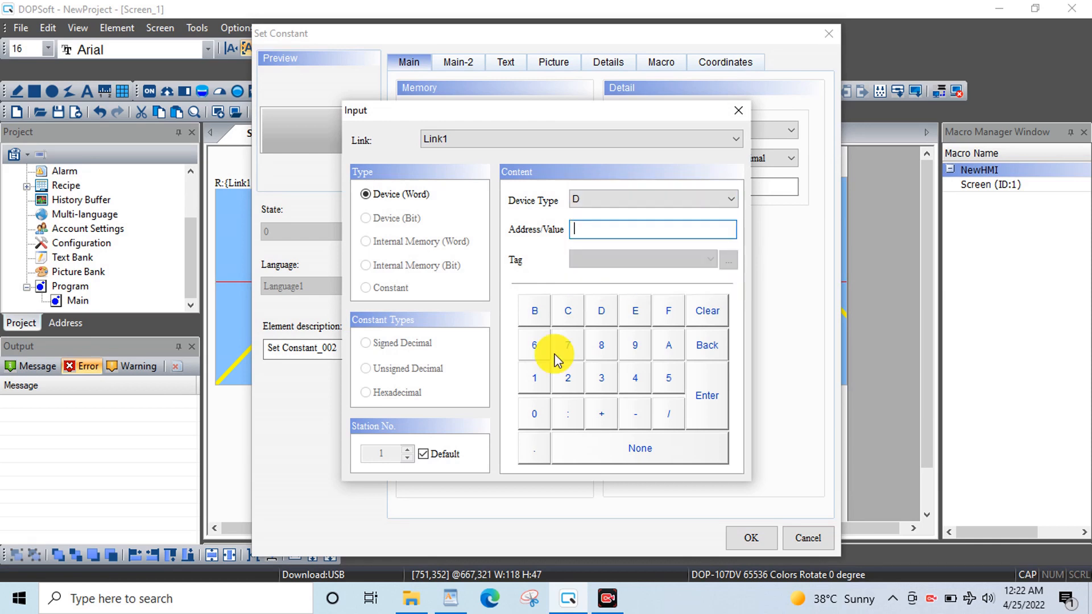
click(646, 380)
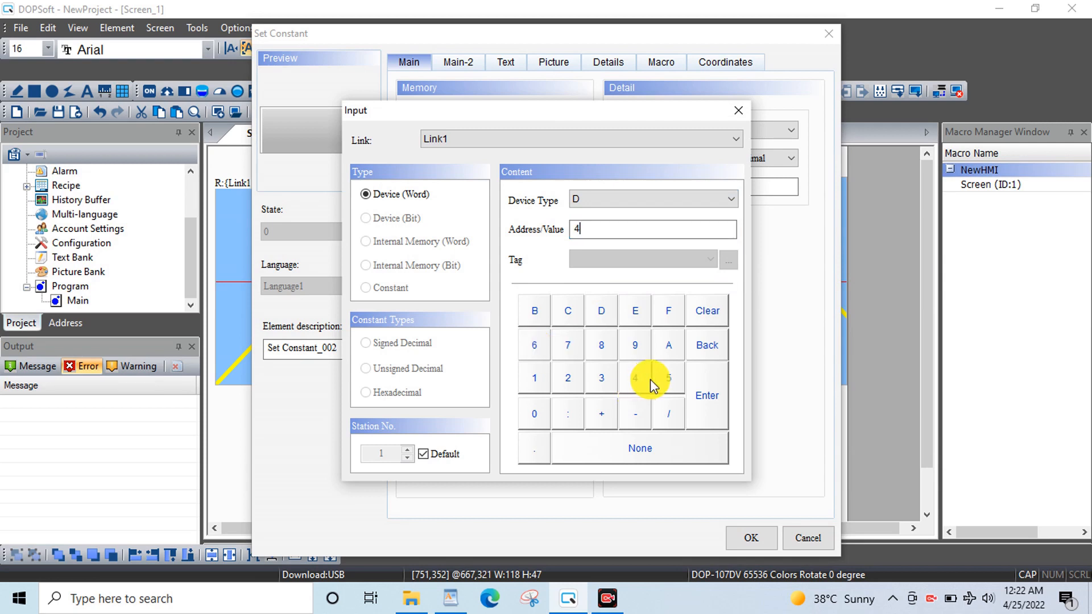
click(717, 400)
click(708, 189)
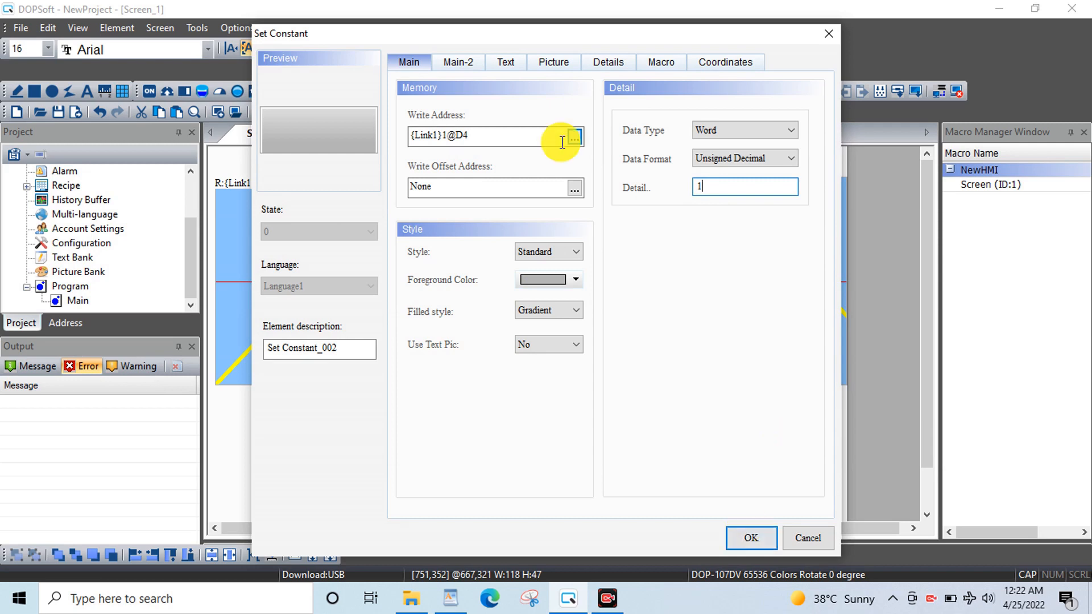
Label the Set Constant button DRAW.
click(508, 67)
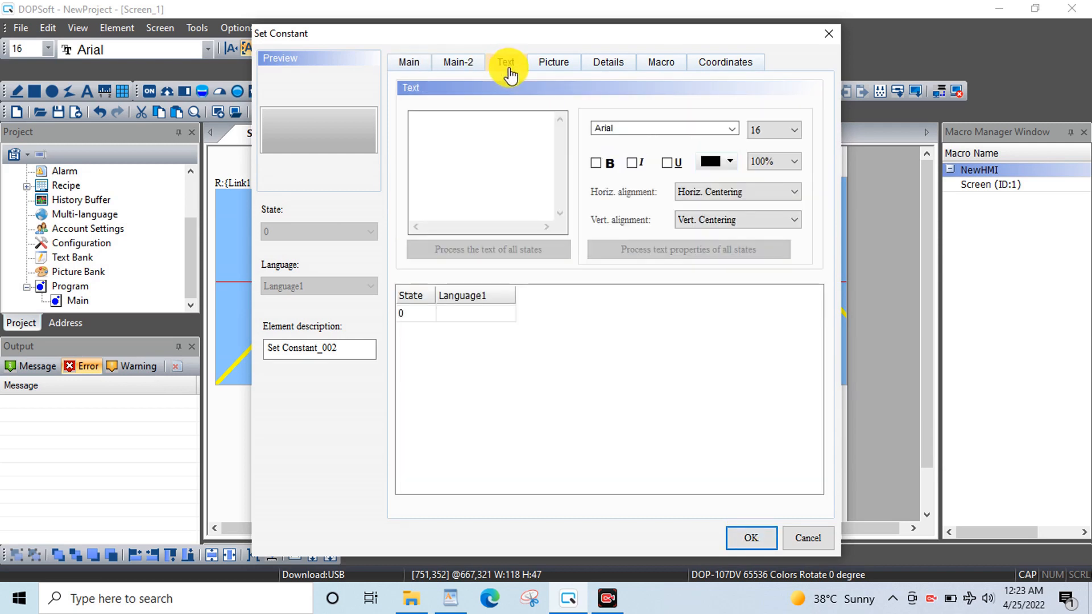
click(461, 136)
text(DRAW)
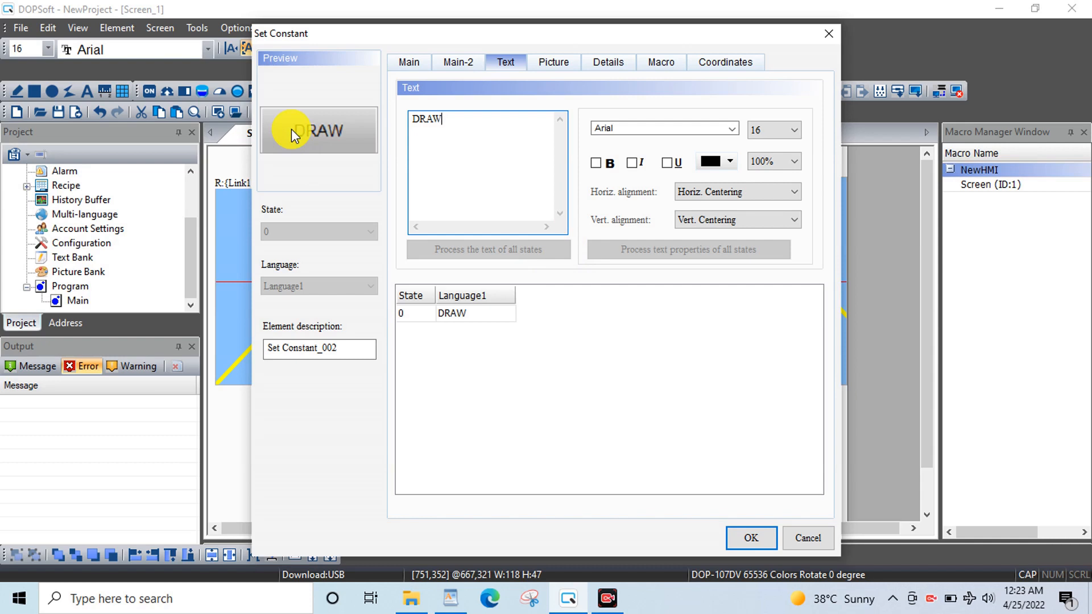
Apply the DRAW label, copy the DRAW button, and place the copy directly beneath the original.
click(751, 537)
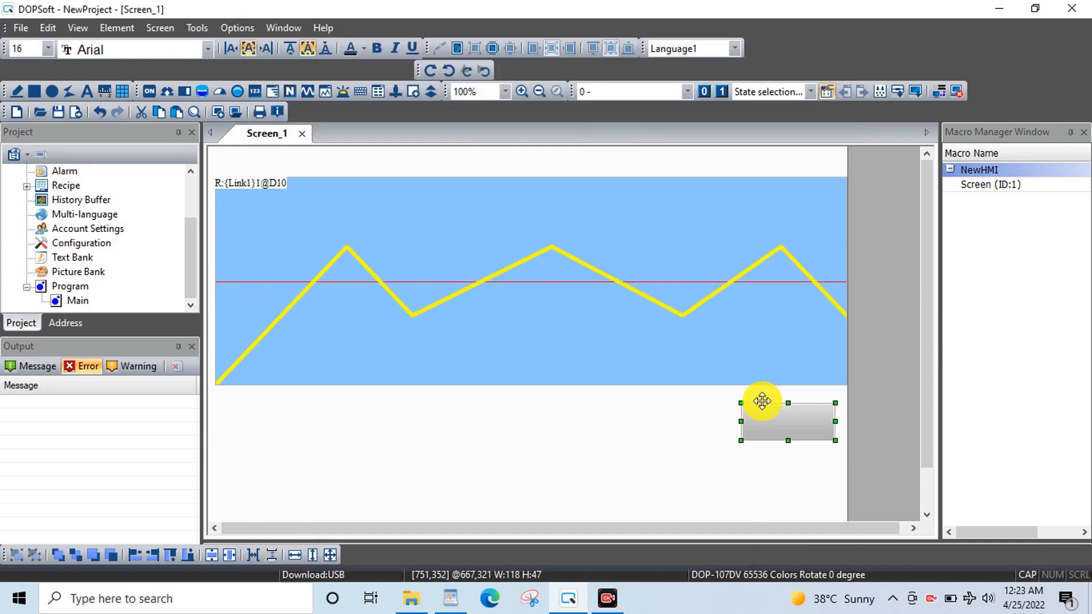
right_click(785, 424)
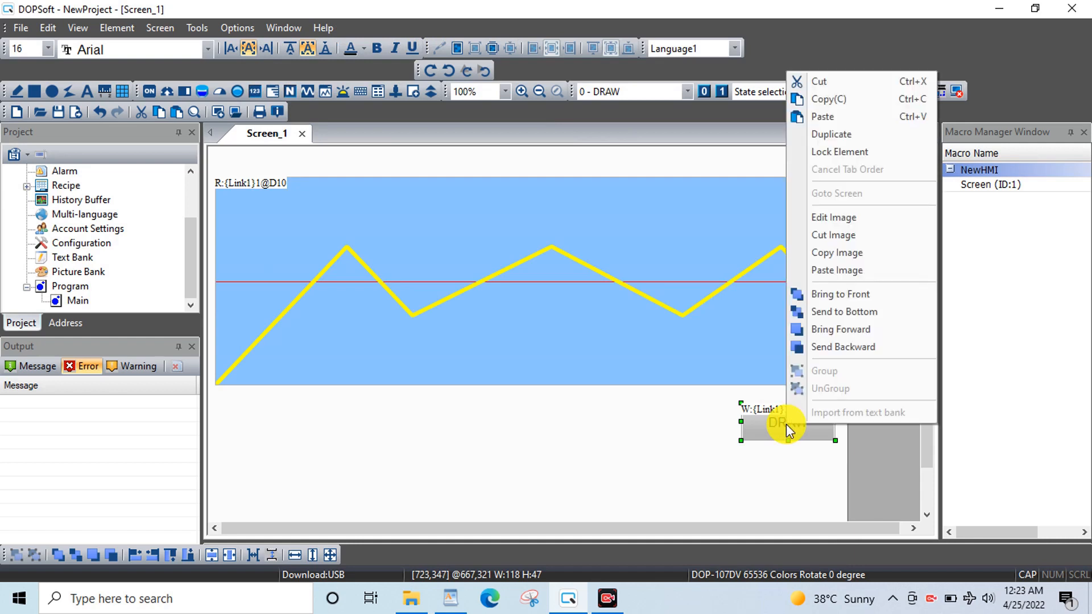
click(833, 113)
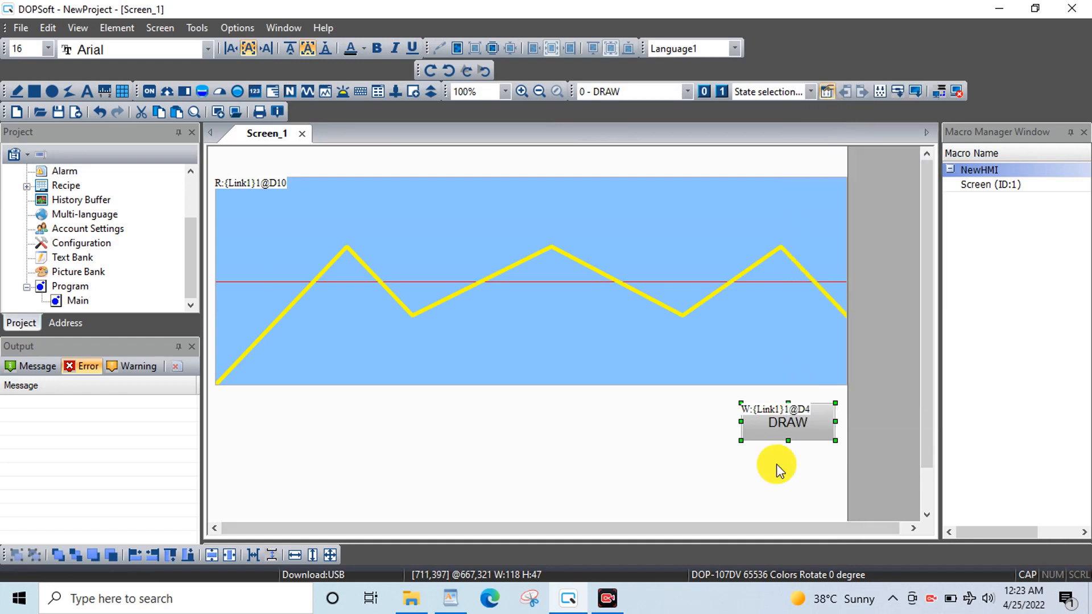
key(ctrl+v)
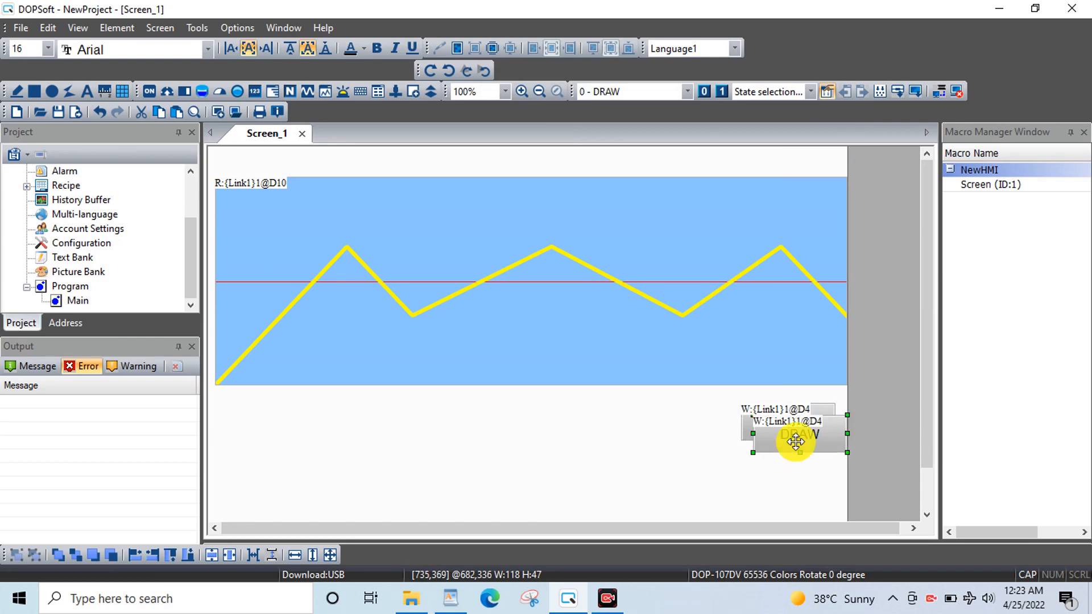
drag(795, 441, 781, 482)
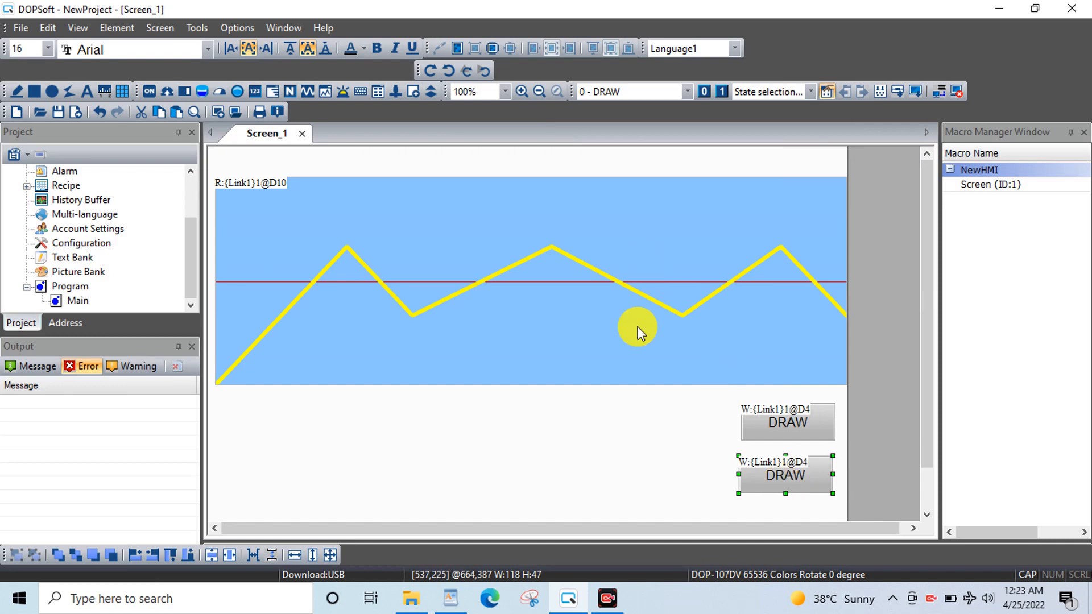
Set the copied Set Constant button's constant value to 256.
double_click(780, 473)
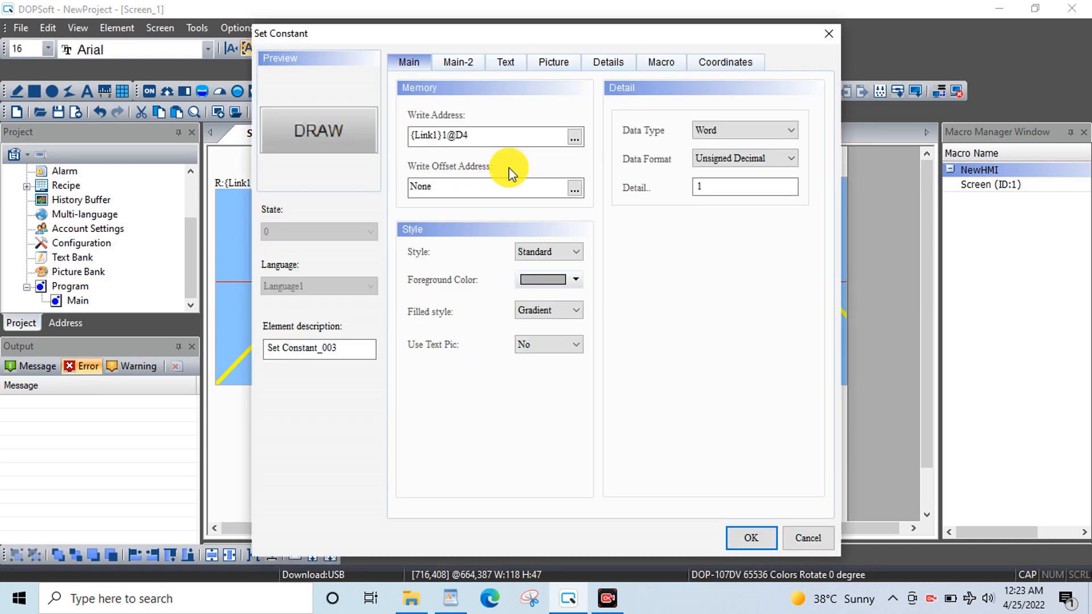
double_click(715, 187)
text(256)
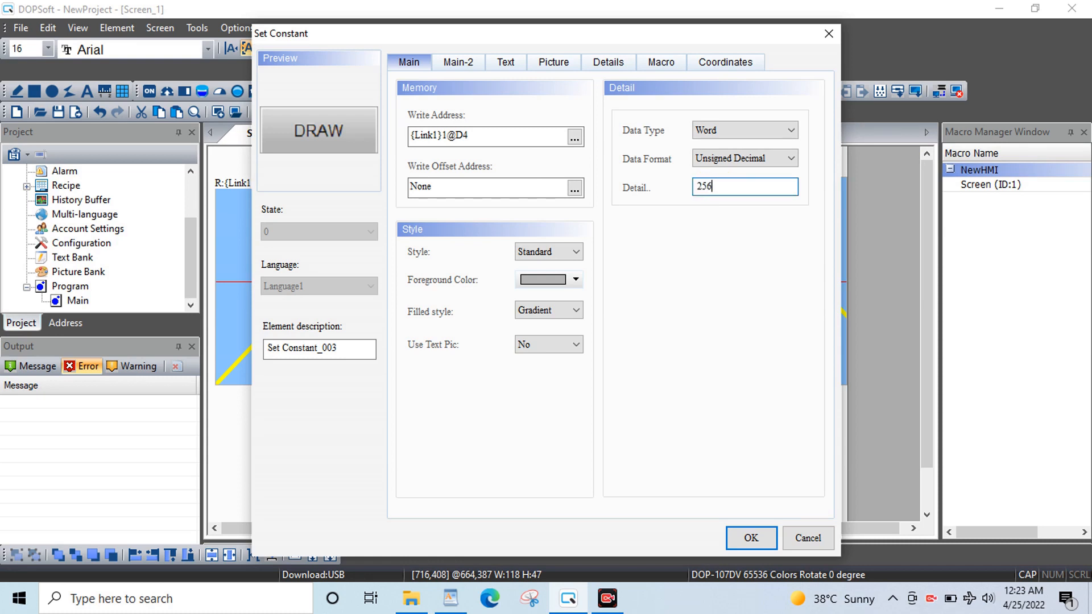
Replace the copied button's text with CLEAR and apply the settings.
click(509, 63)
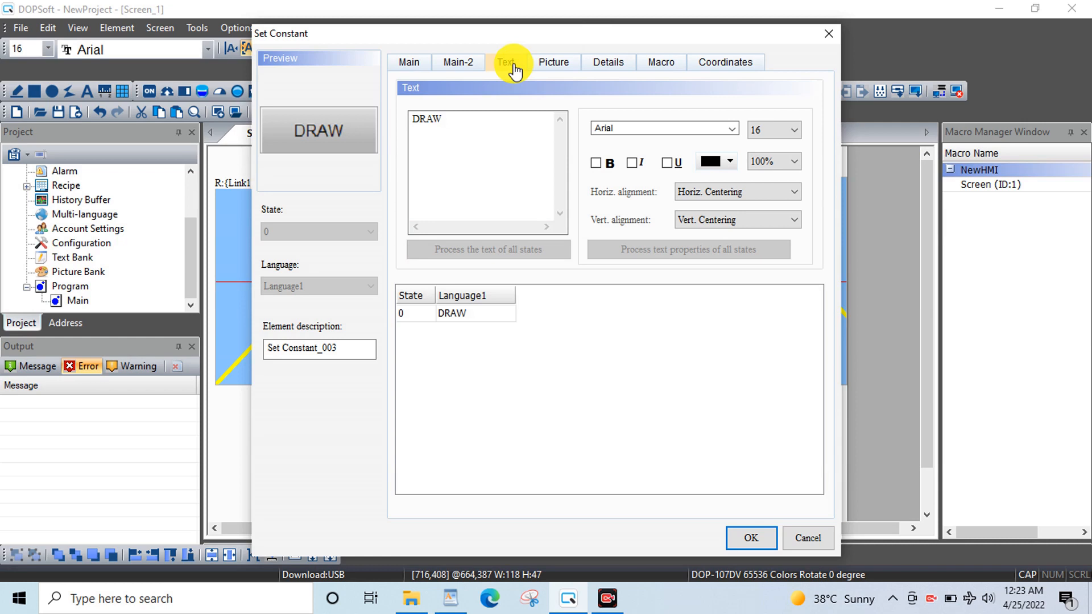
click(461, 127)
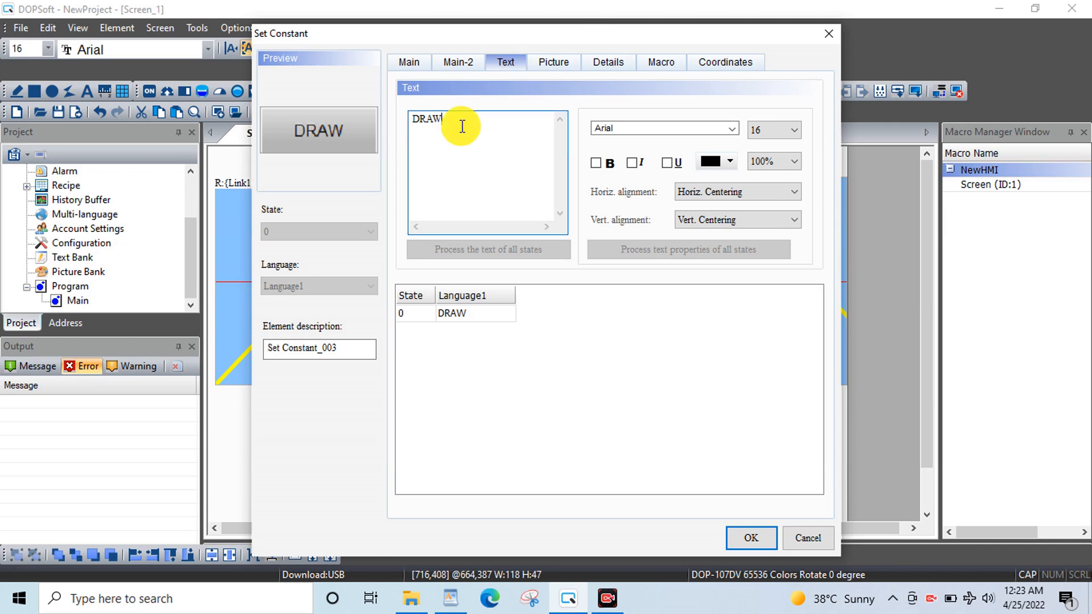
key(BackSpace)
key(BackSpace)
key(BackSpace)
key(BackSpace)
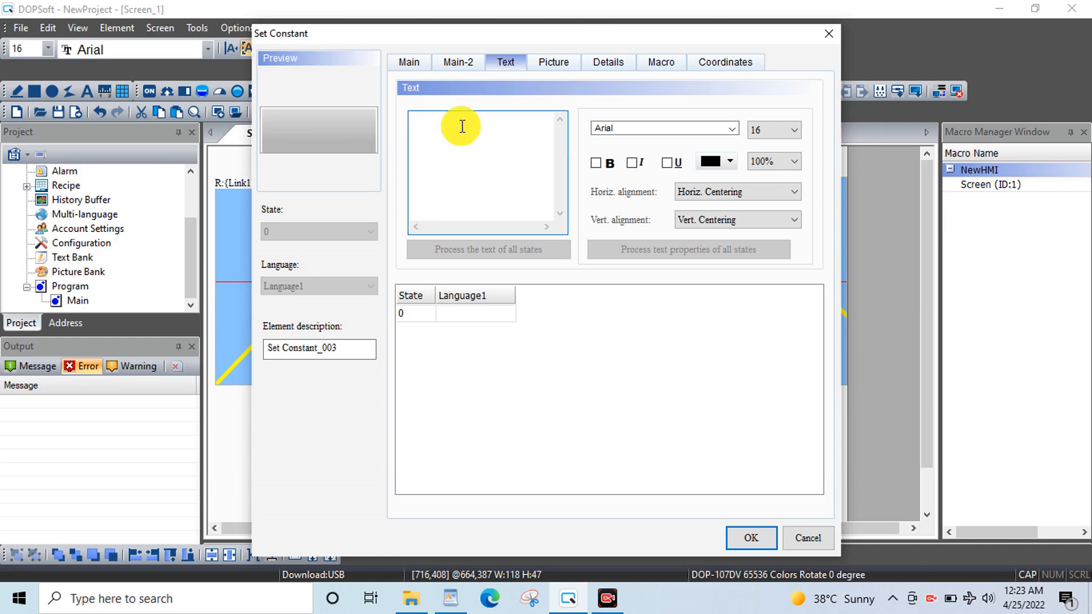
text(CLEAR)
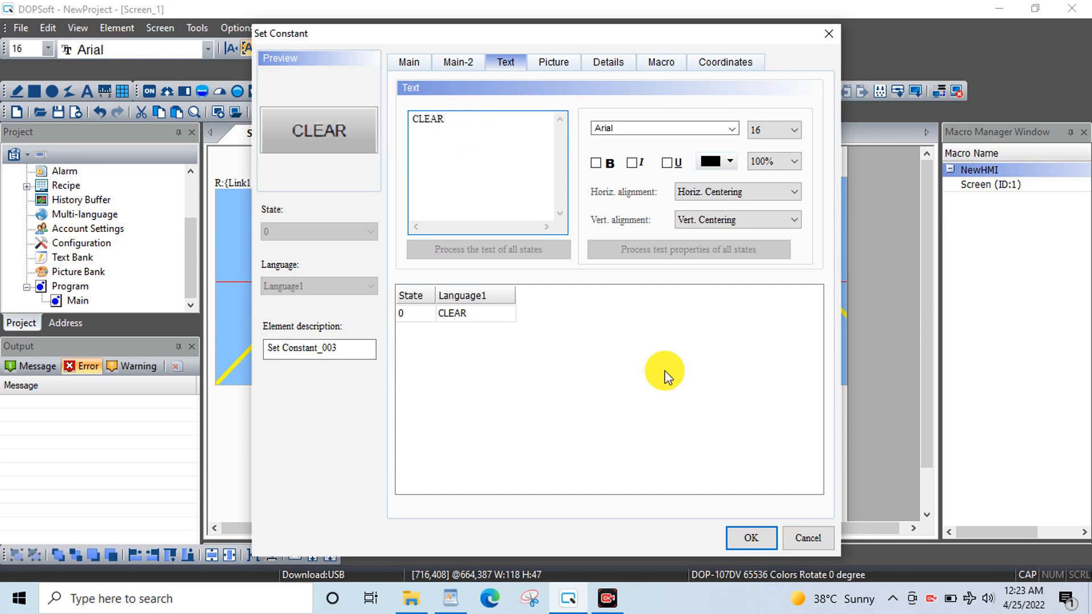
key(Return)
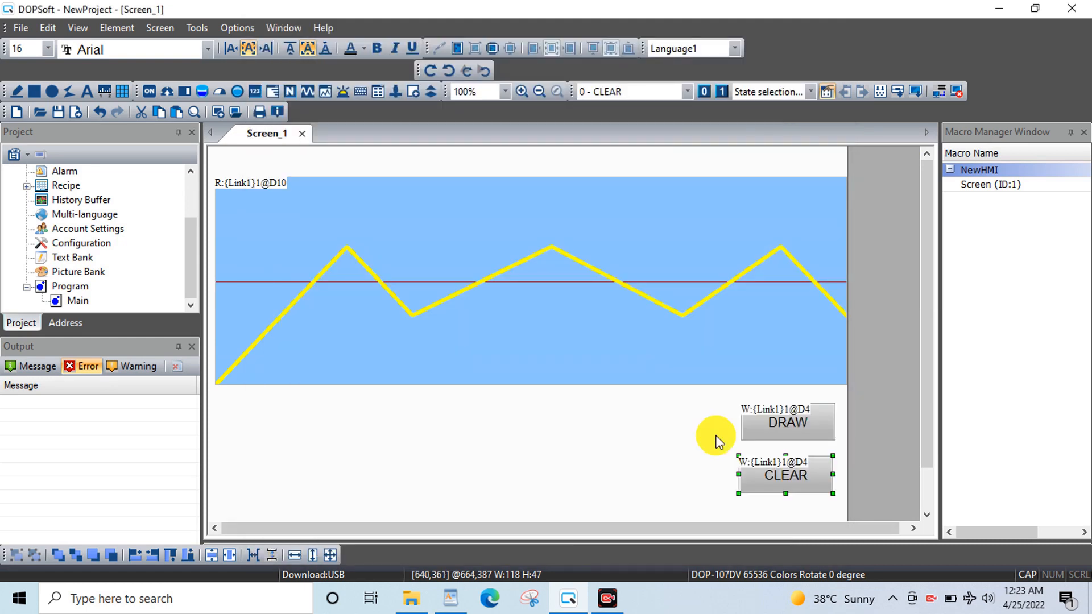
Check the trend graph's data address and sample number settings.
click(616, 267)
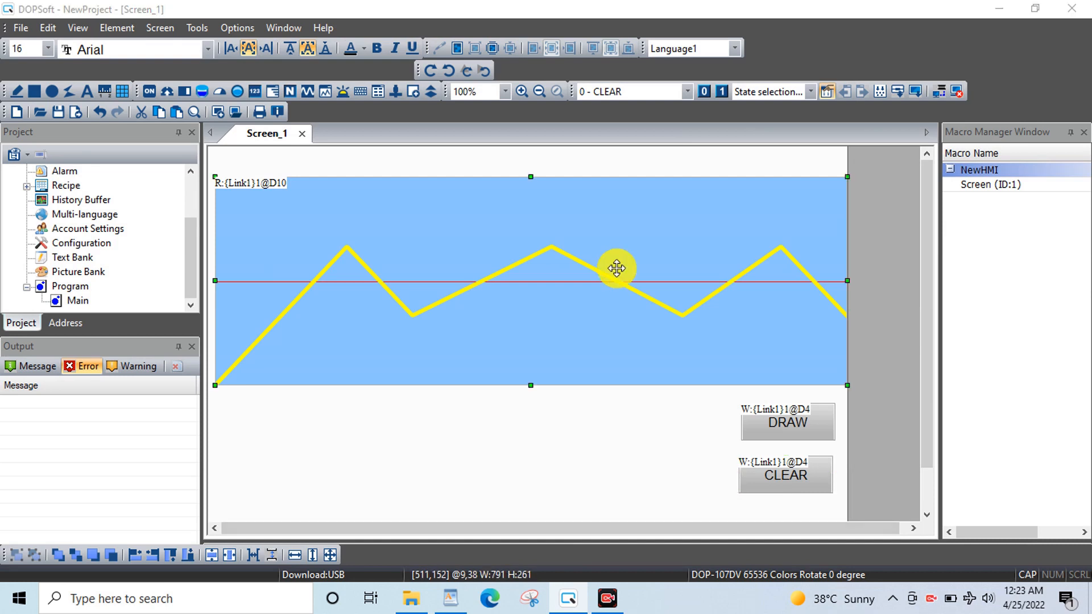
double_click(616, 268)
click(721, 185)
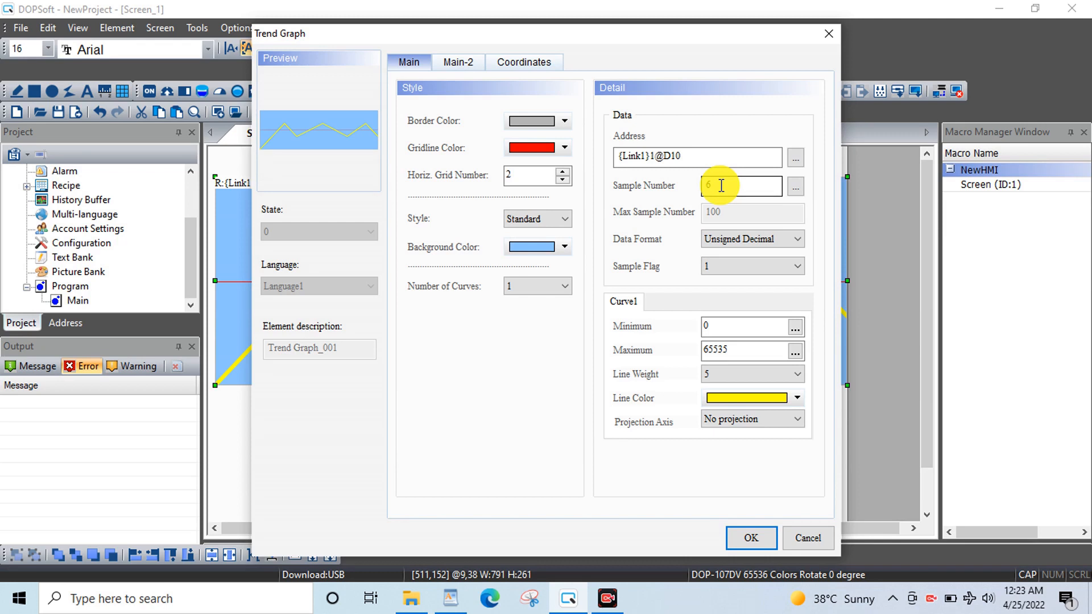
click(683, 165)
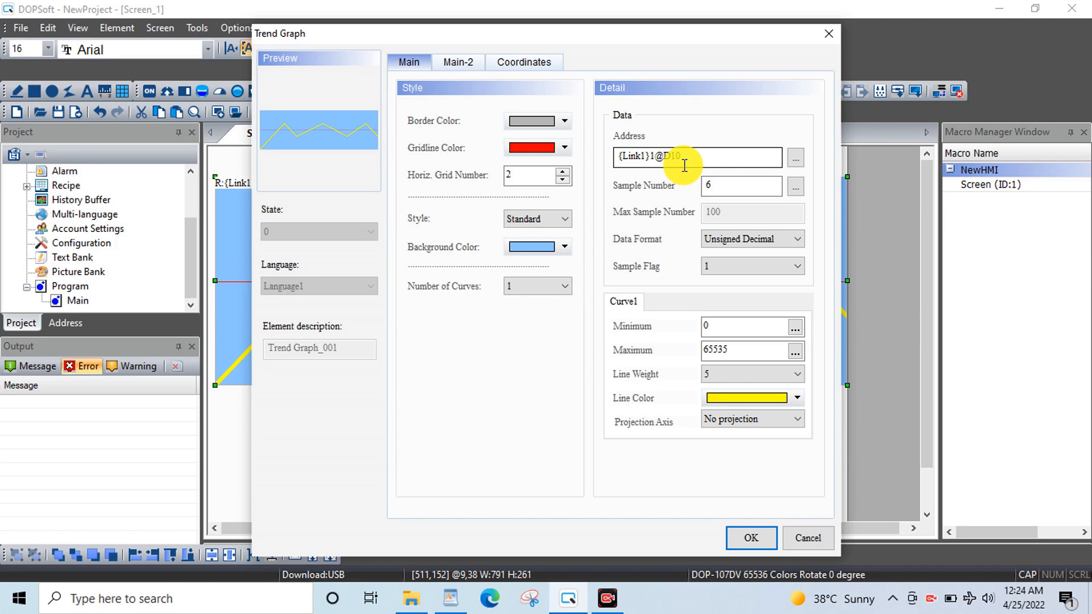
click(755, 536)
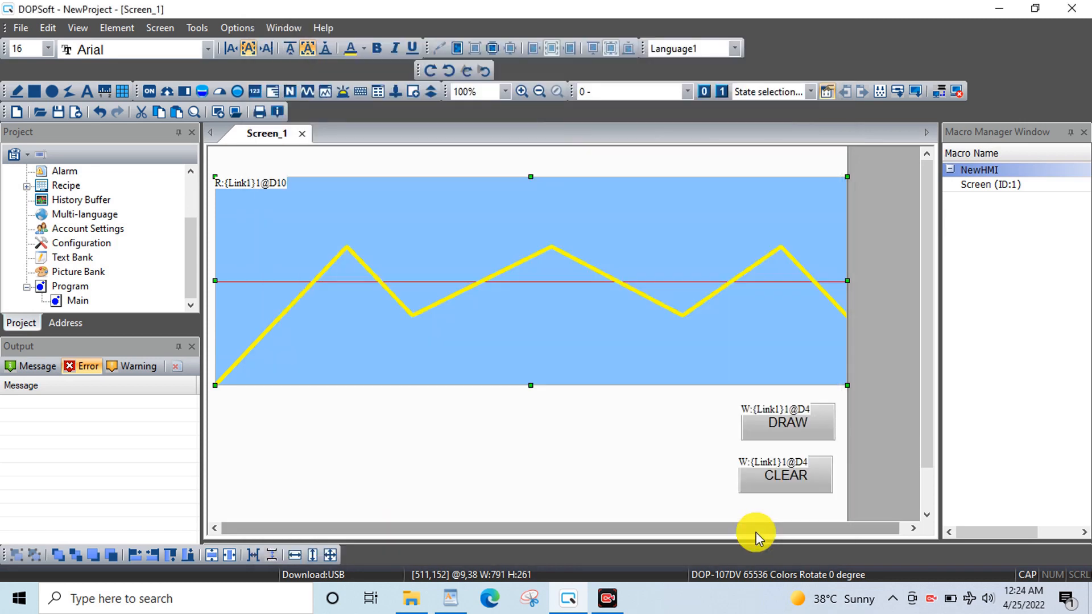
Draw a Numeric Entry element about 162 wide by 50 high below the left end of the trend graph.
click(125, 29)
mouse_move(138, 50)
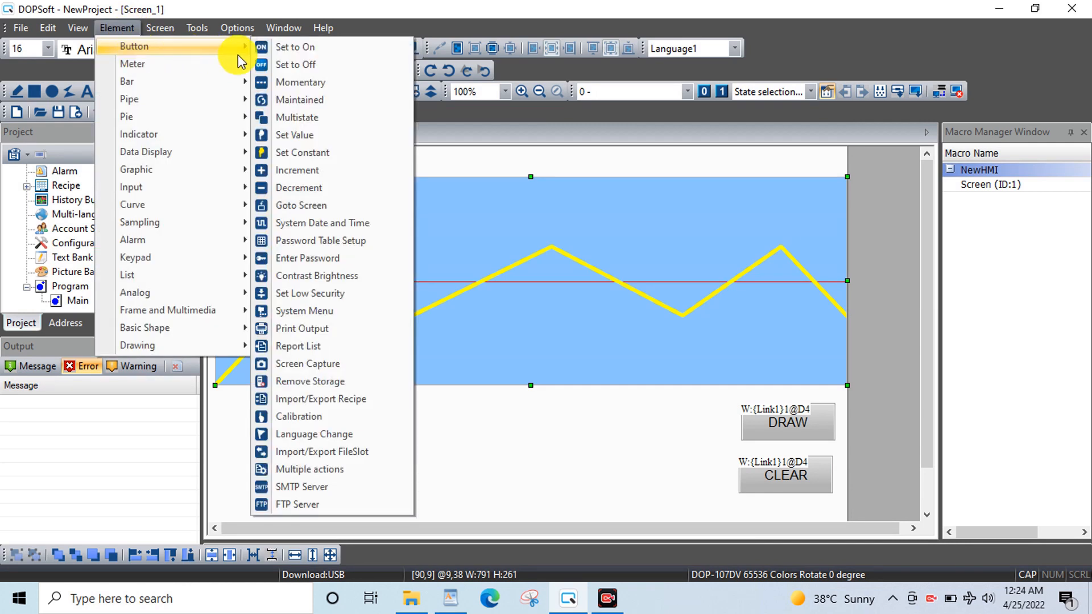
mouse_move(164, 191)
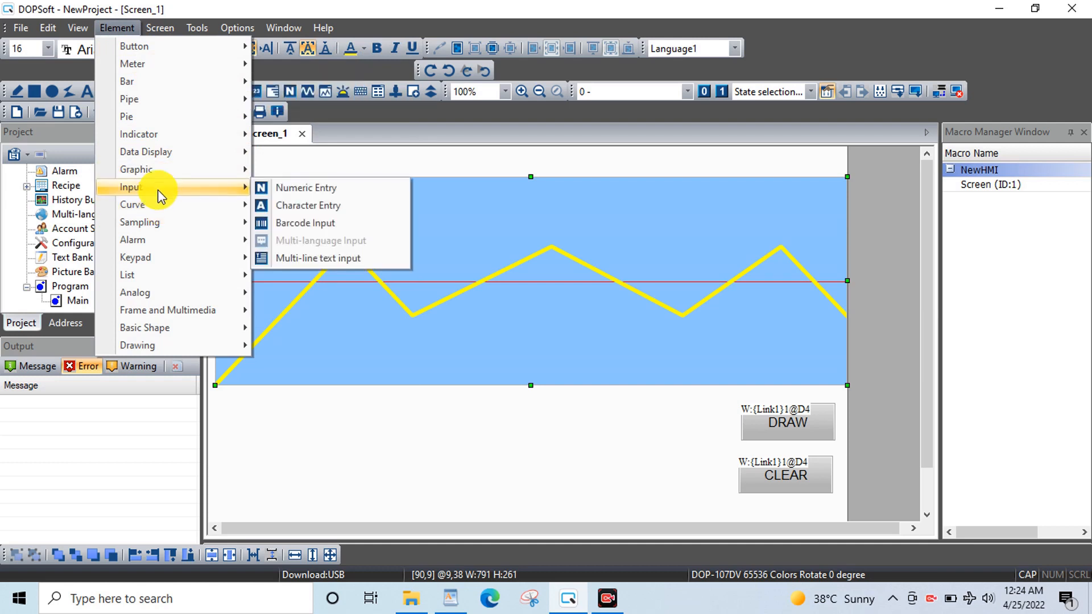
click(305, 191)
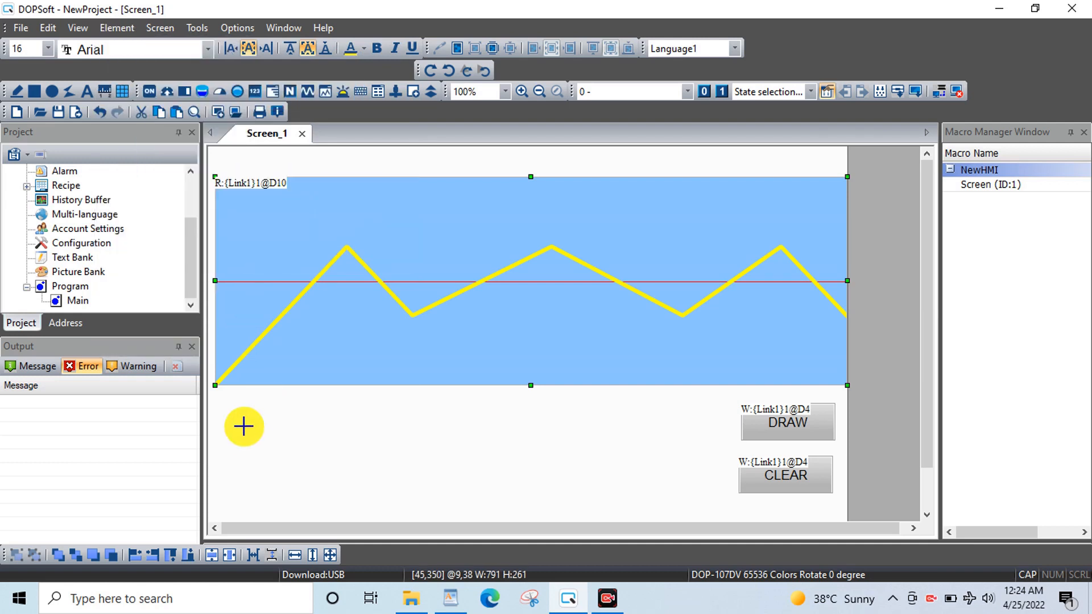
drag(244, 421, 373, 461)
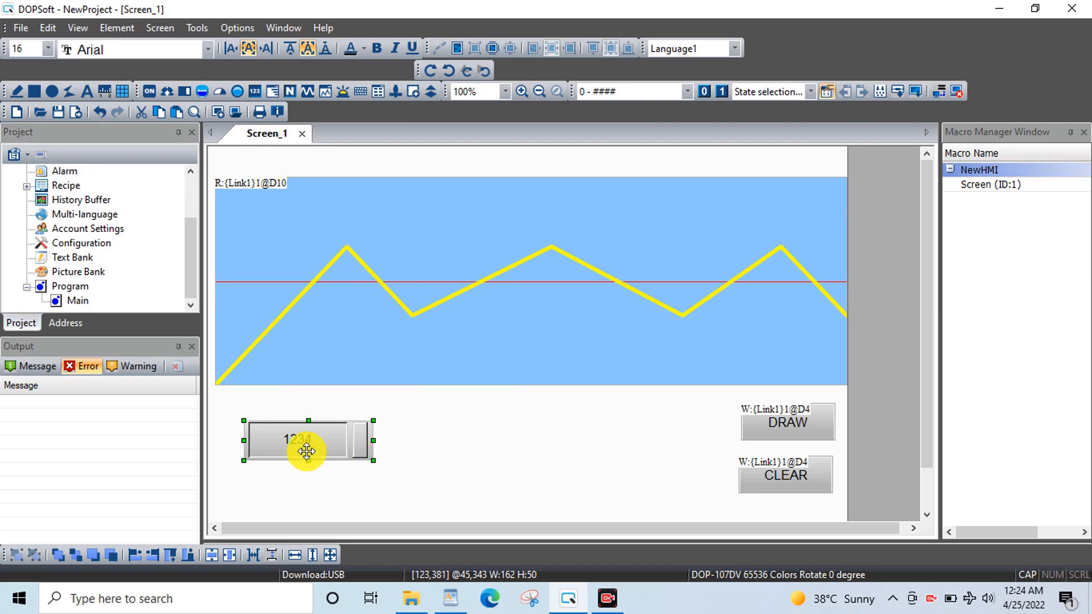
Set the Numeric Entry's write address to Link1 D10 and apply it.
double_click(305, 452)
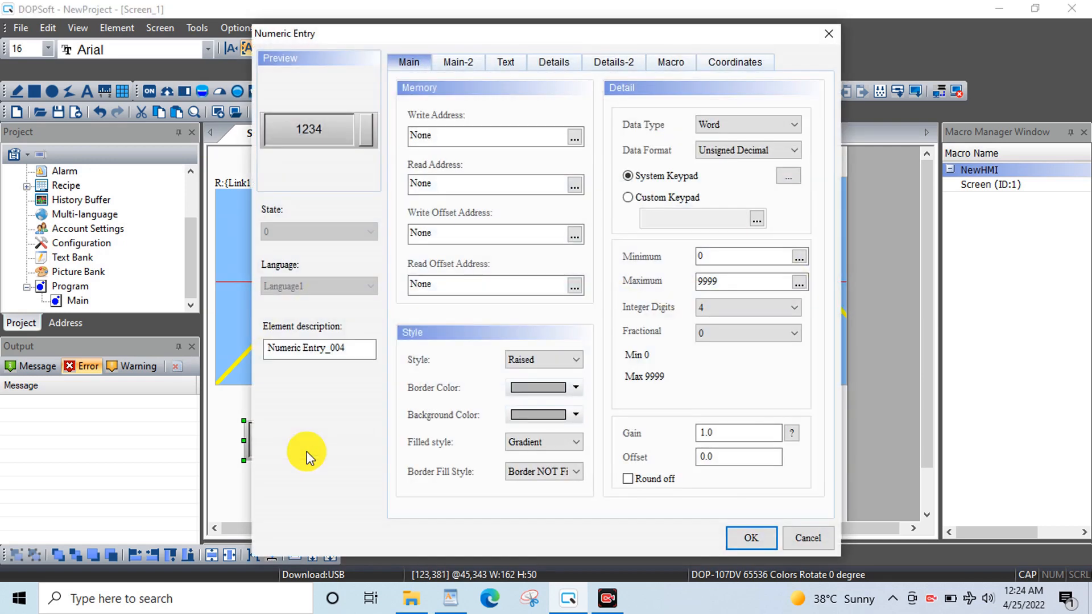
click(573, 136)
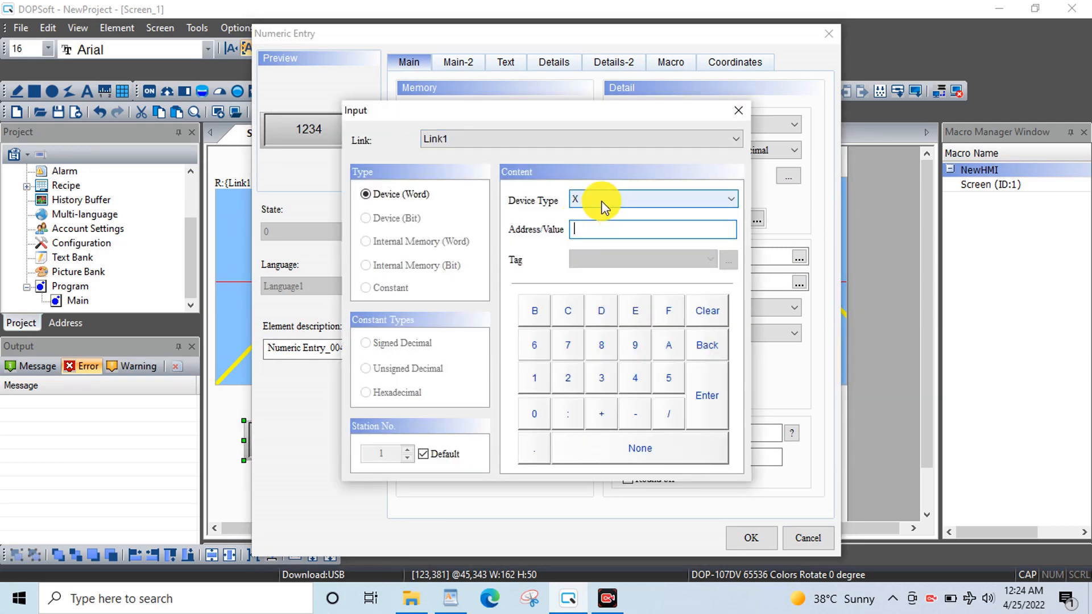
click(601, 200)
click(586, 286)
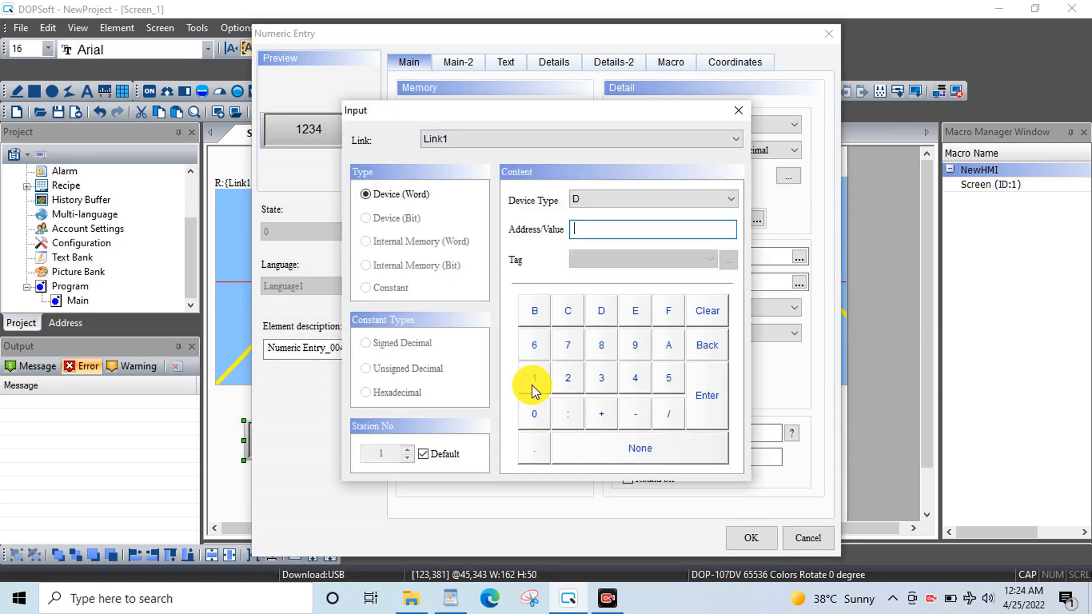
click(531, 385)
click(534, 413)
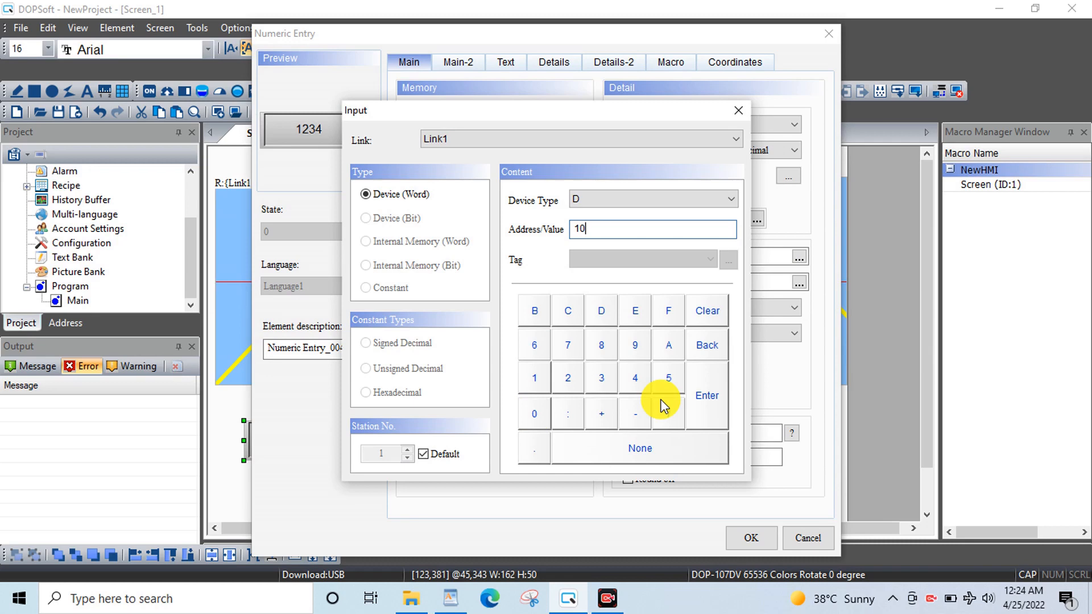
click(710, 400)
click(750, 543)
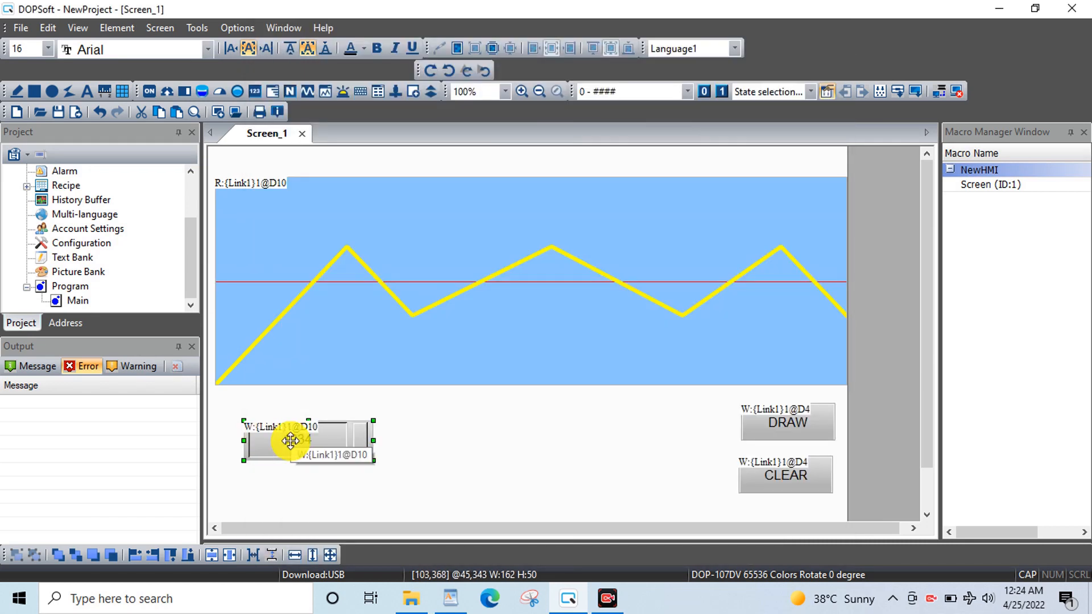
Try to duplicate the D10 numeric entry into six columns and one row, with 20-pixel horizontal spacing and an address offset of 1.
right_click(291, 441)
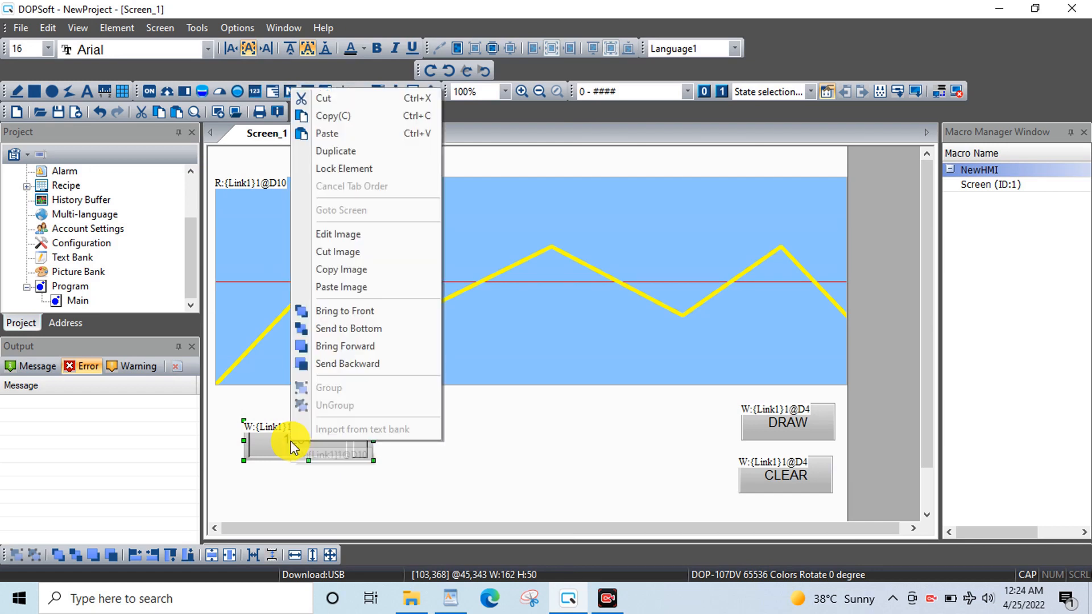
click(349, 152)
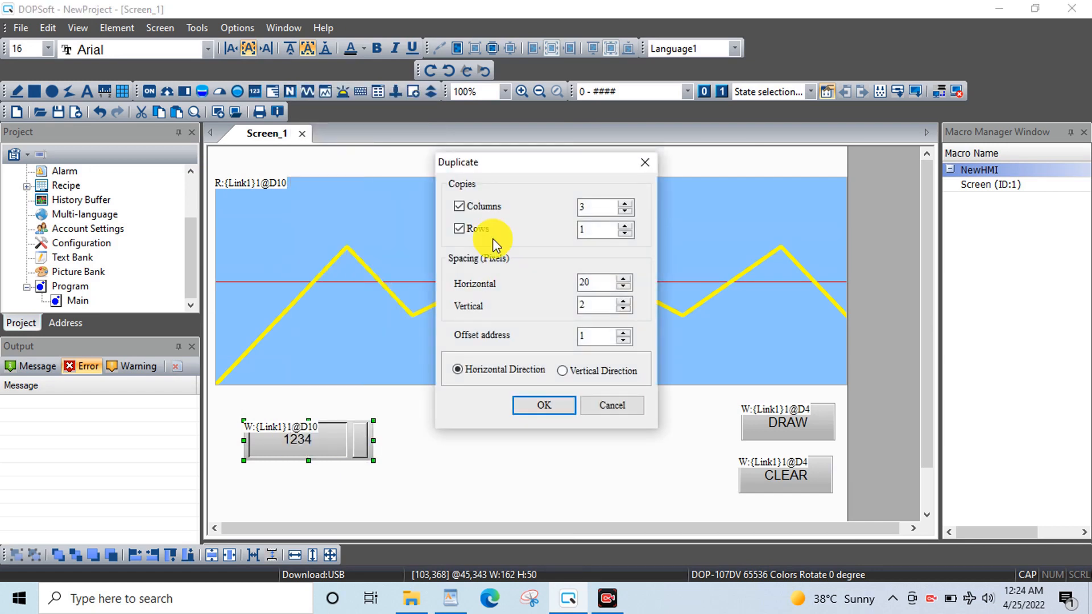
click(626, 203)
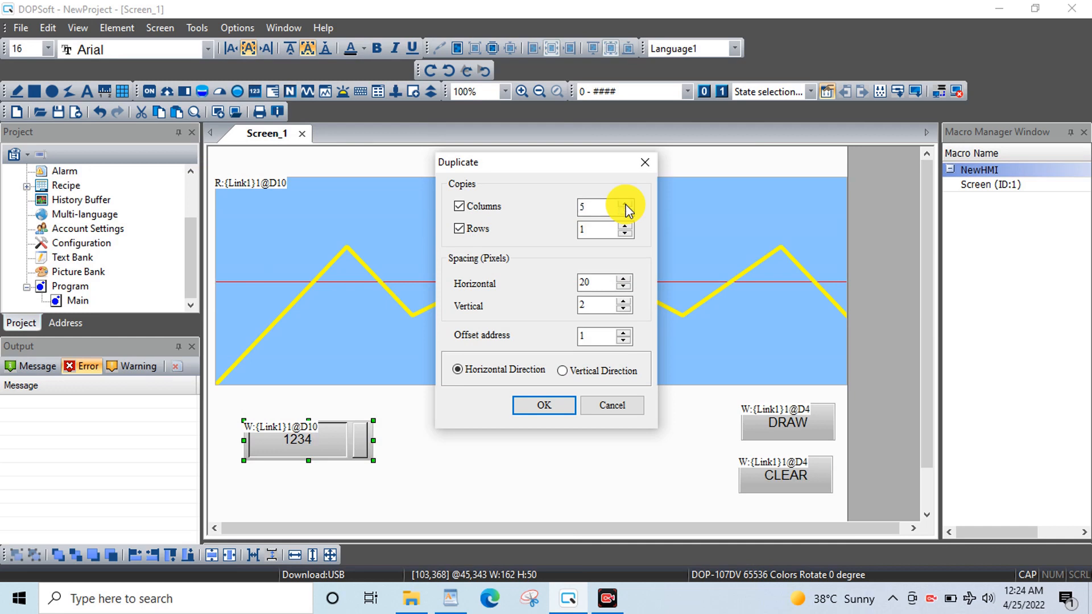
click(625, 204)
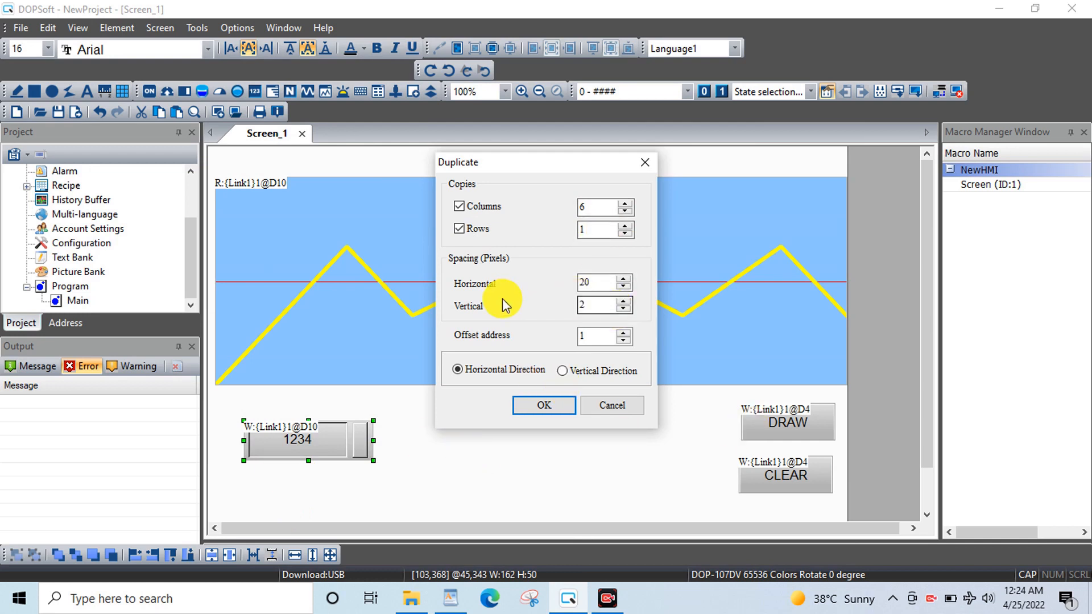
double_click(591, 305)
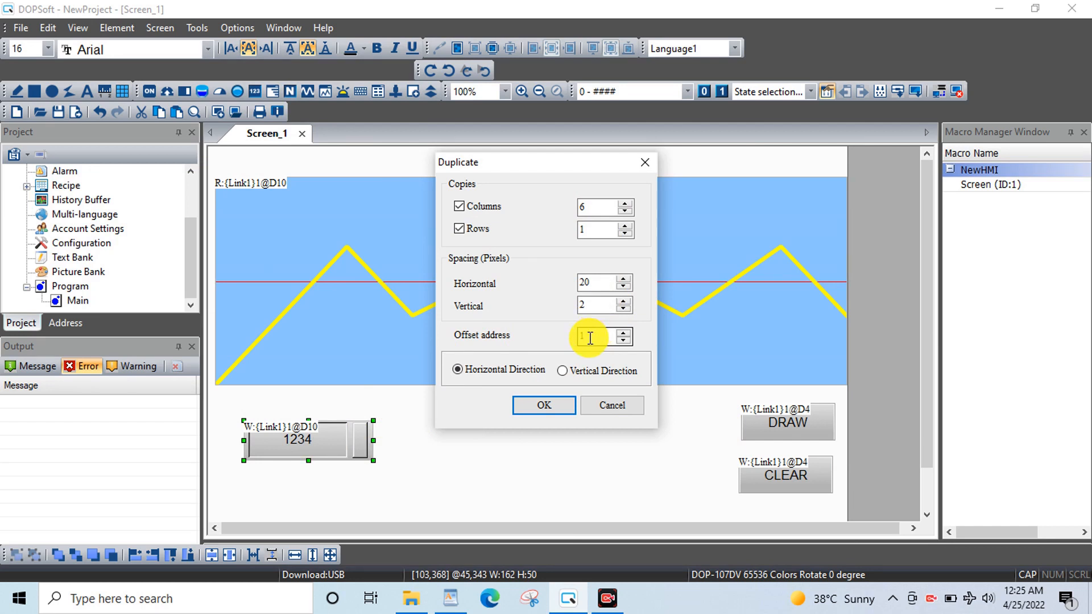
click(543, 405)
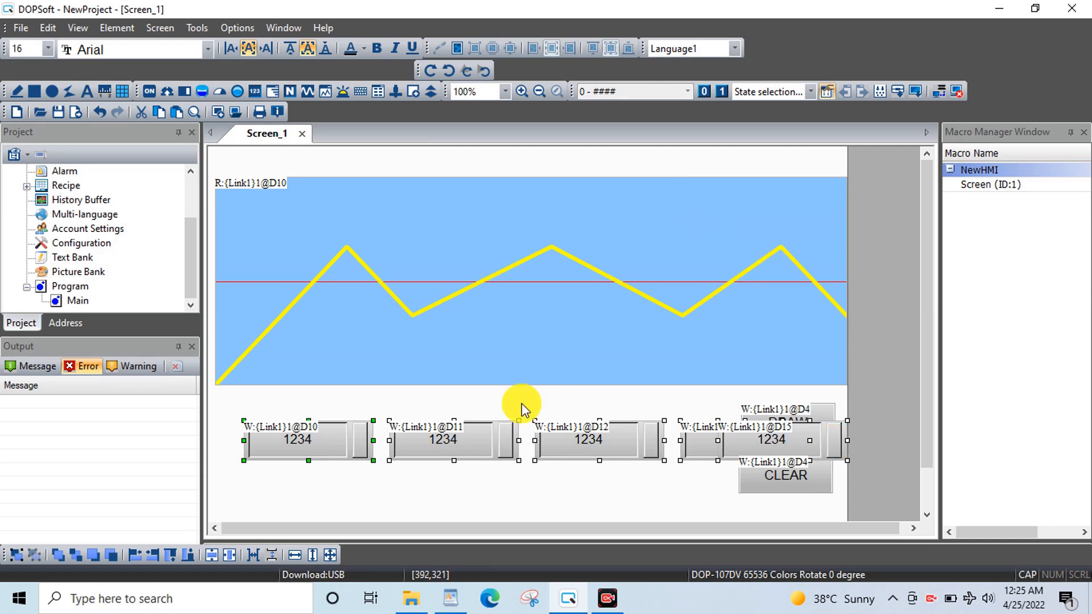
key(ctrl+z)
key(ctrl+z)
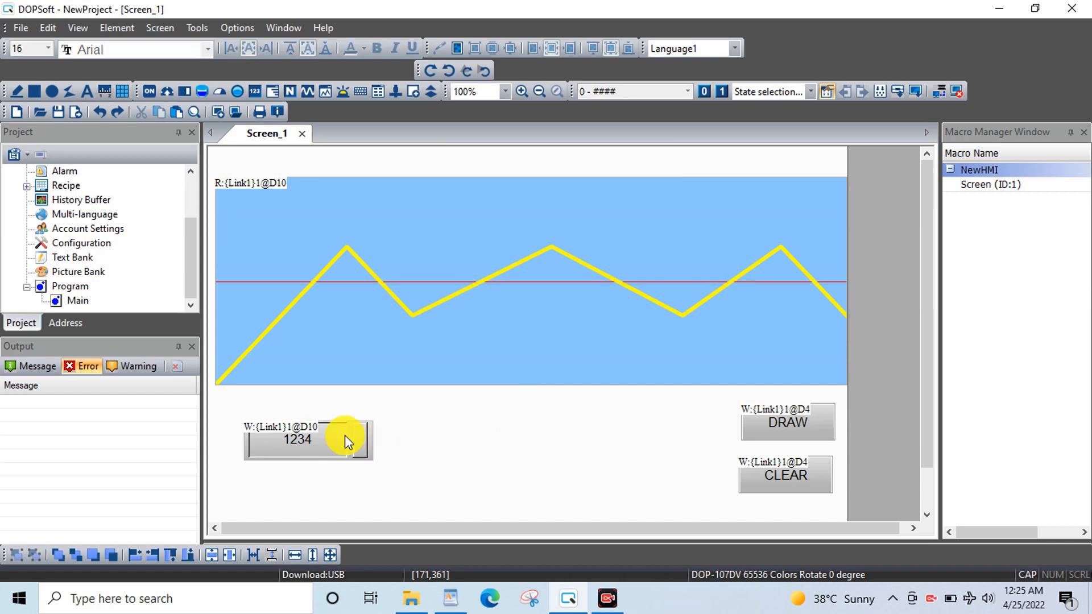
Narrow the D10 numeric entry to about 110 wide and move it to the trend graph's left edge.
click(345, 441)
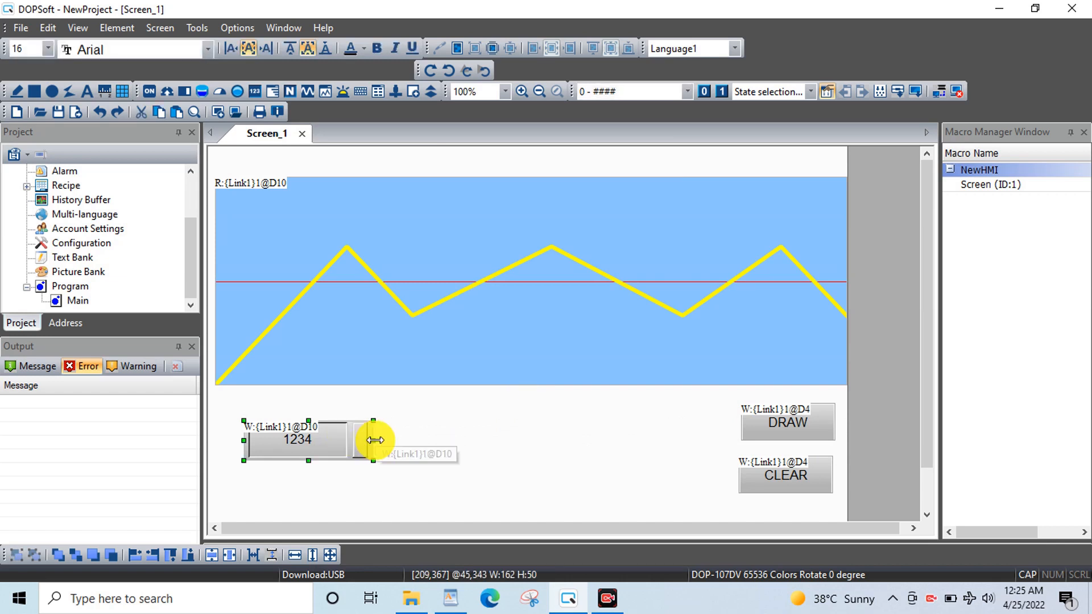
drag(374, 439, 244, 446)
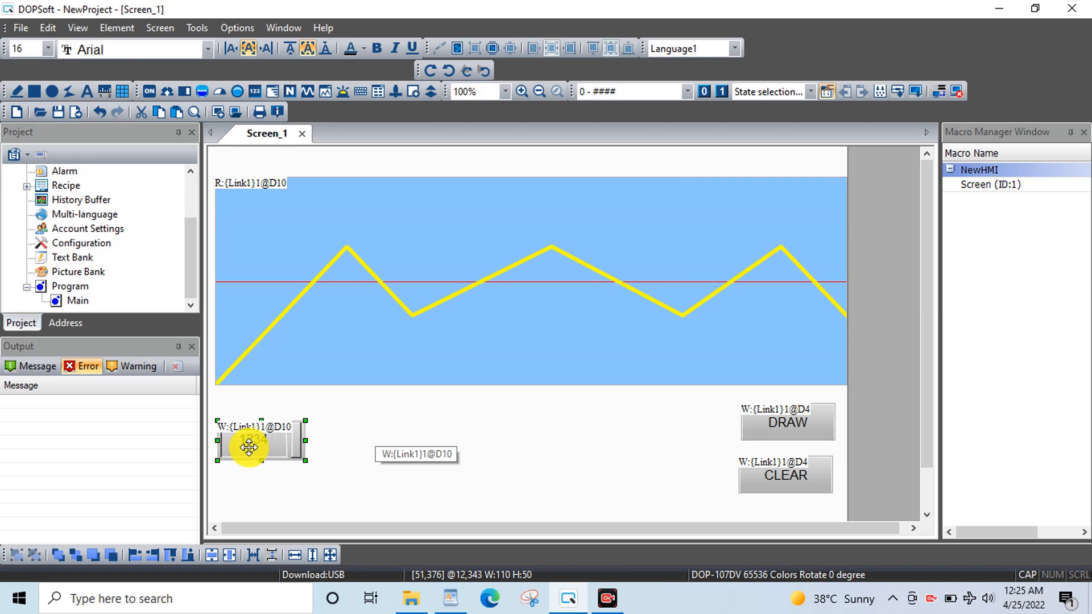
Duplicate the D10 numeric entry into six columns and one row, with 20-pixel horizontal spacing and an address offset of 1.
right_click(283, 441)
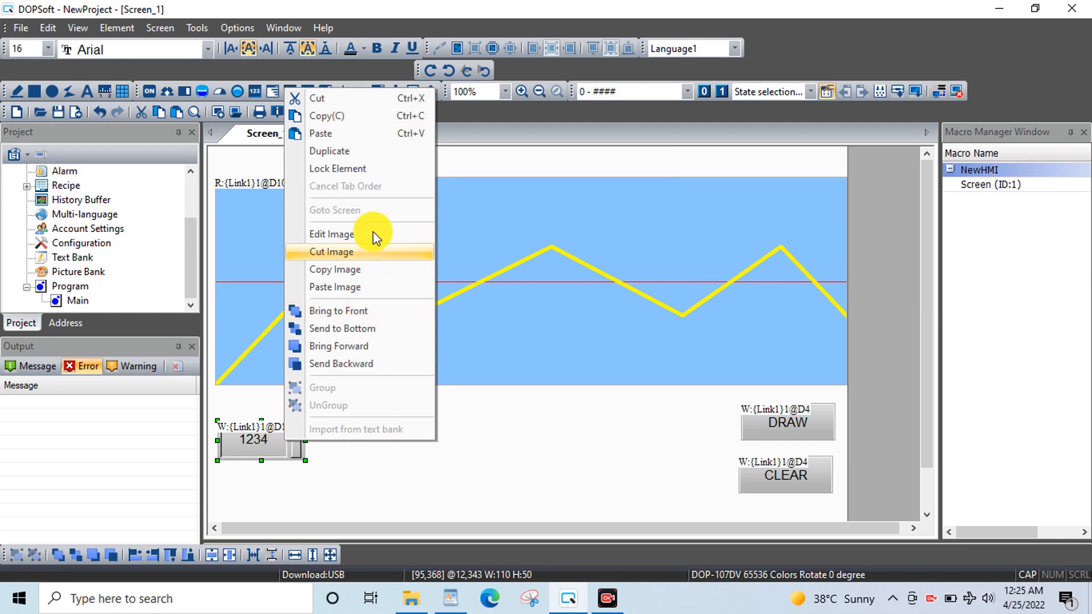
click(358, 151)
double_click(603, 207)
text(6)
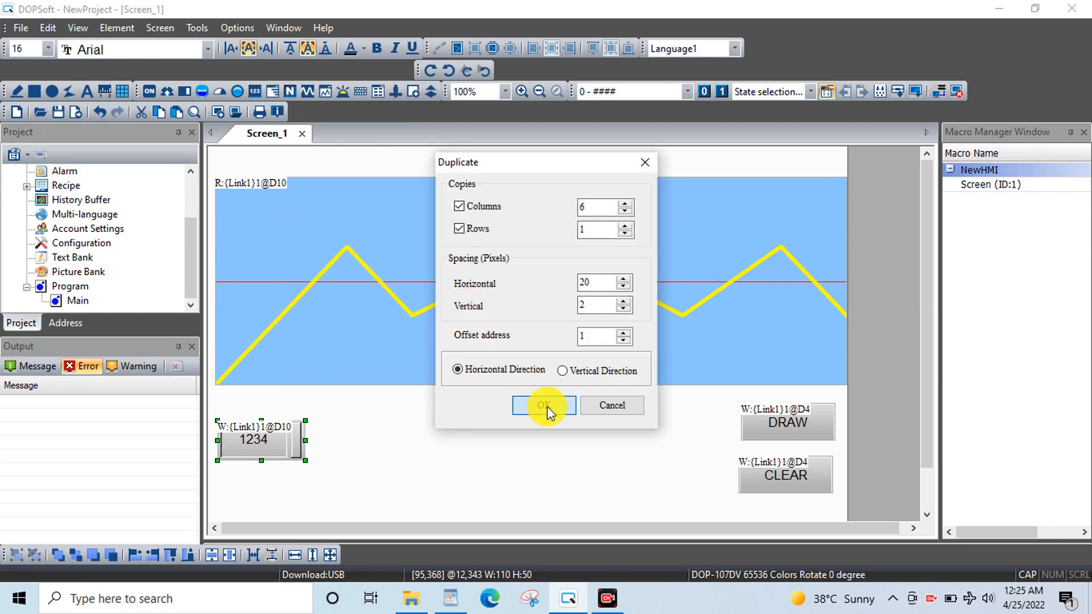
click(544, 406)
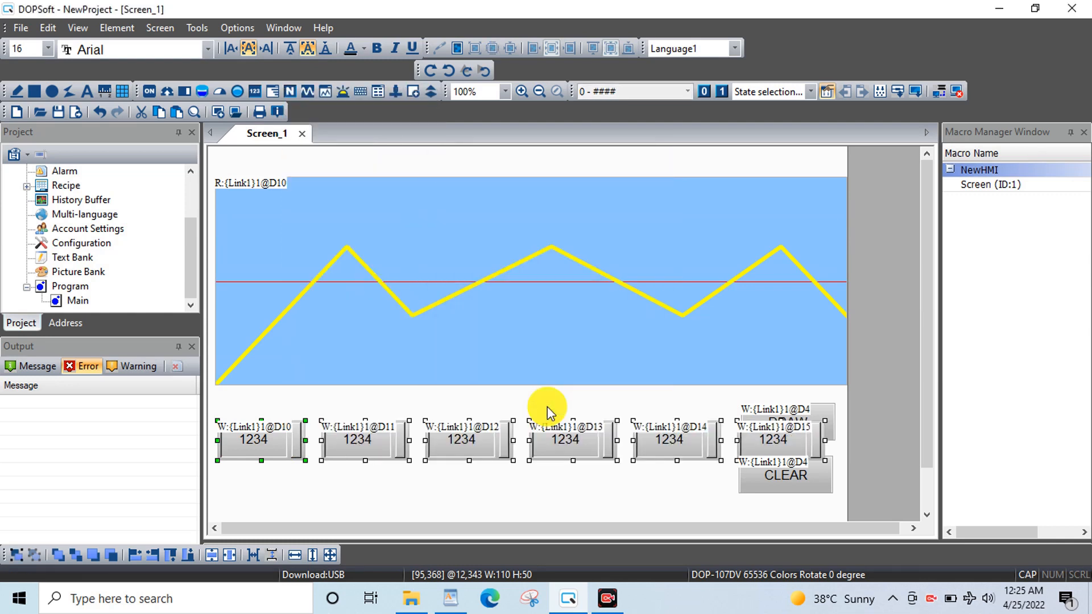
Move the CLEAR and DRAW buttons below the row of numeric entries, placing DRAW to the left of CLEAR.
click(765, 475)
drag(765, 475, 780, 501)
click(823, 411)
mouse_move(823, 411)
mouse_down()
mouse_move(726, 502)
mouse_move(705, 489)
mouse_up()
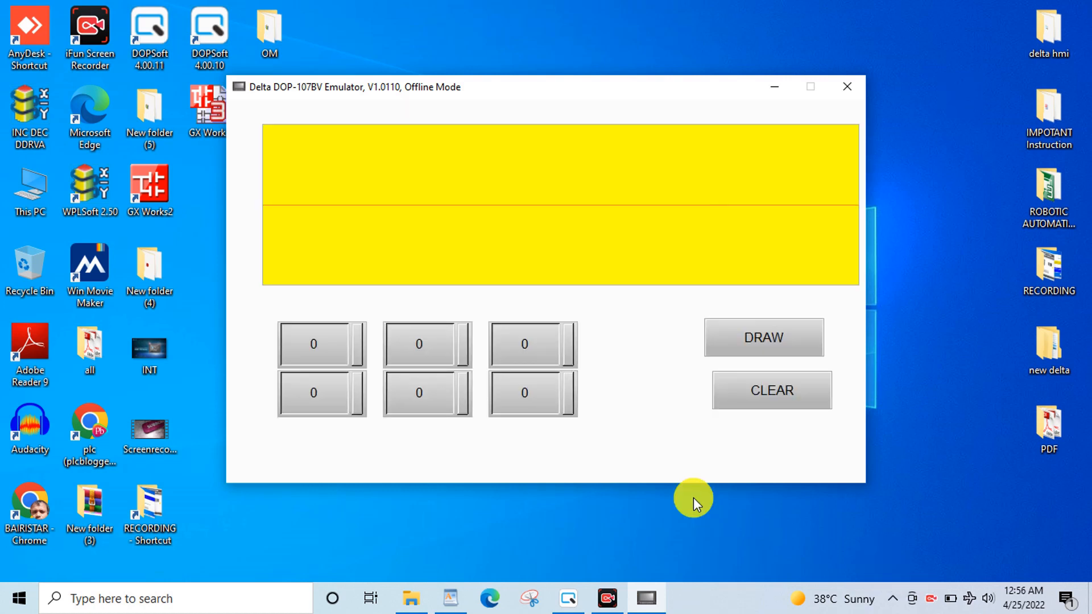
In the Delta DOP-107BV Emulator, set the upper row of numeric entries to 40, 60 and 1 from left to right.
click(315, 341)
click(425, 316)
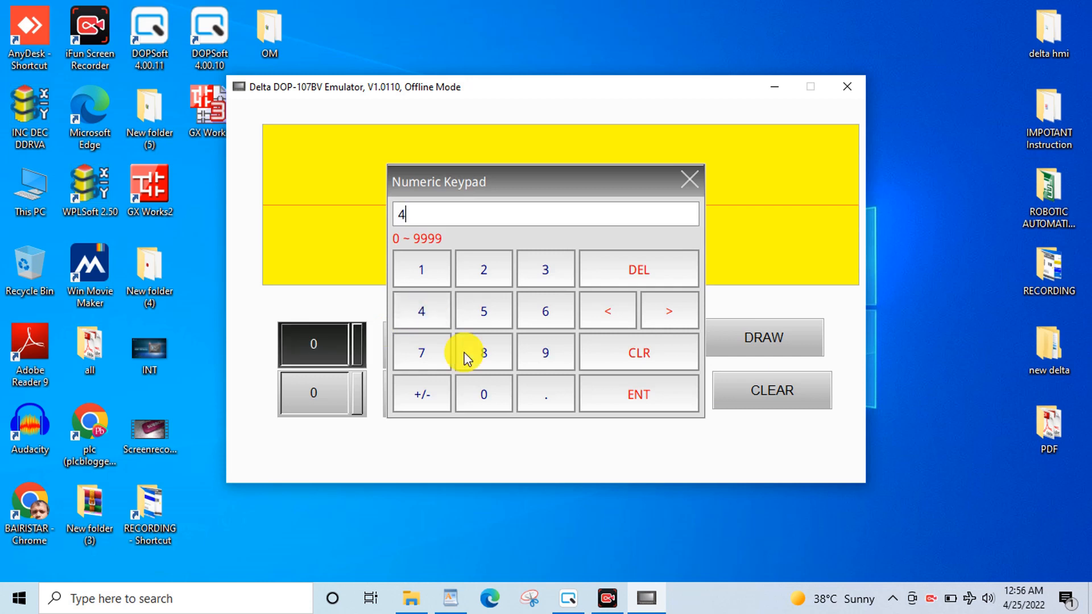
click(492, 408)
click(623, 395)
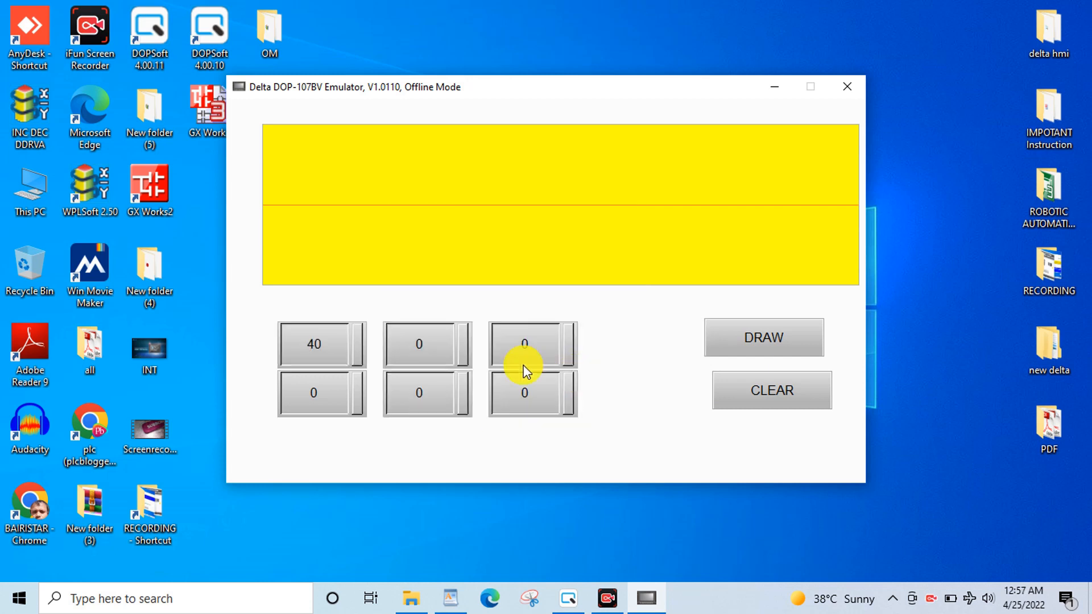
click(425, 353)
click(554, 309)
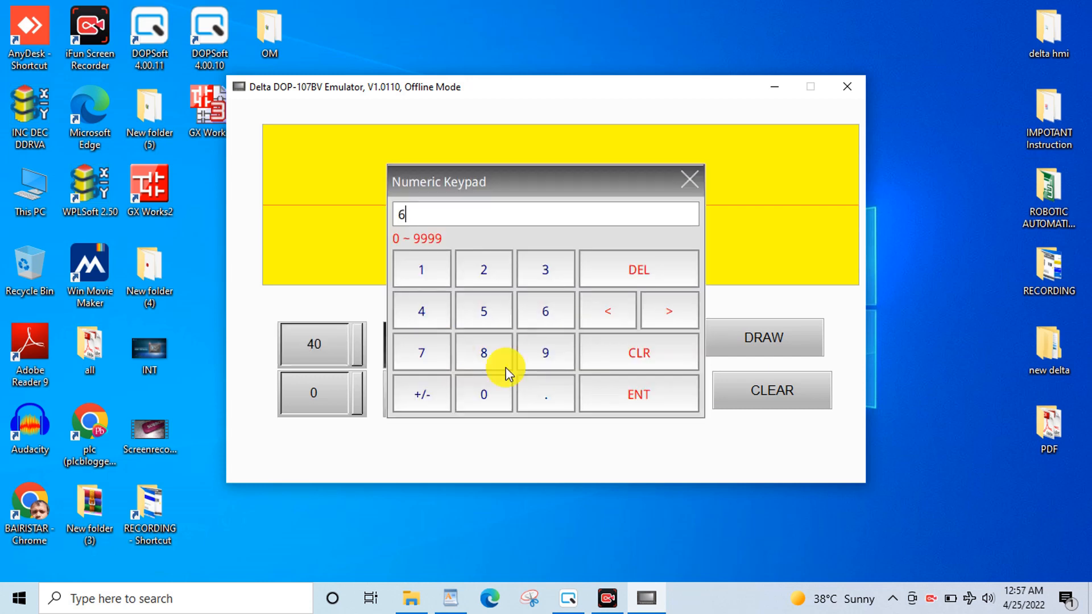
click(480, 406)
click(640, 395)
click(527, 357)
click(442, 263)
click(649, 386)
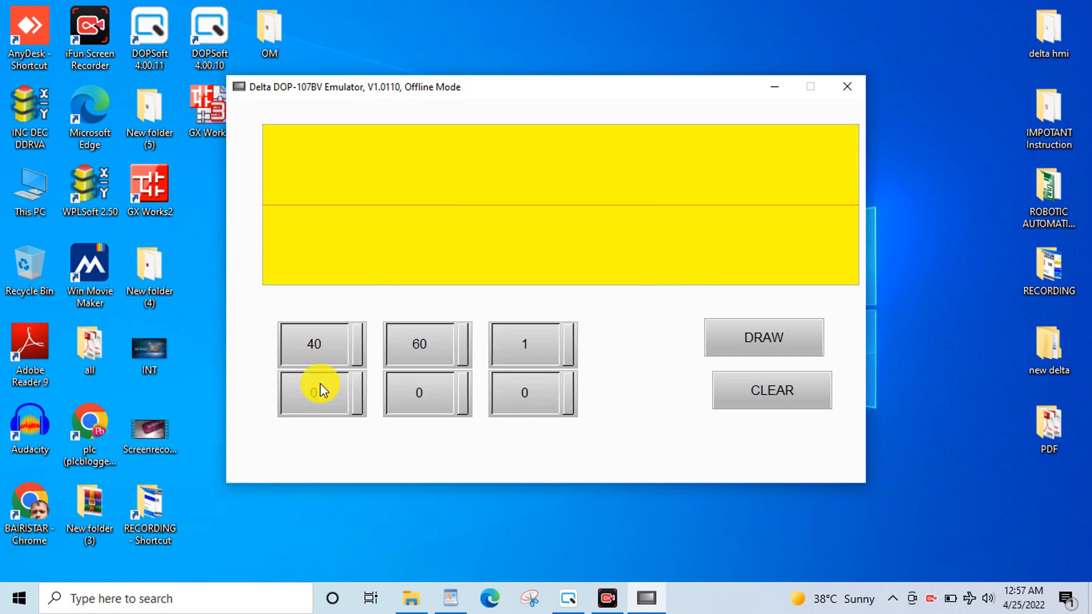
Set the lower row of numeric entries to 80, 99 and 20 from left to right, and draw the trend graph.
click(319, 391)
click(486, 356)
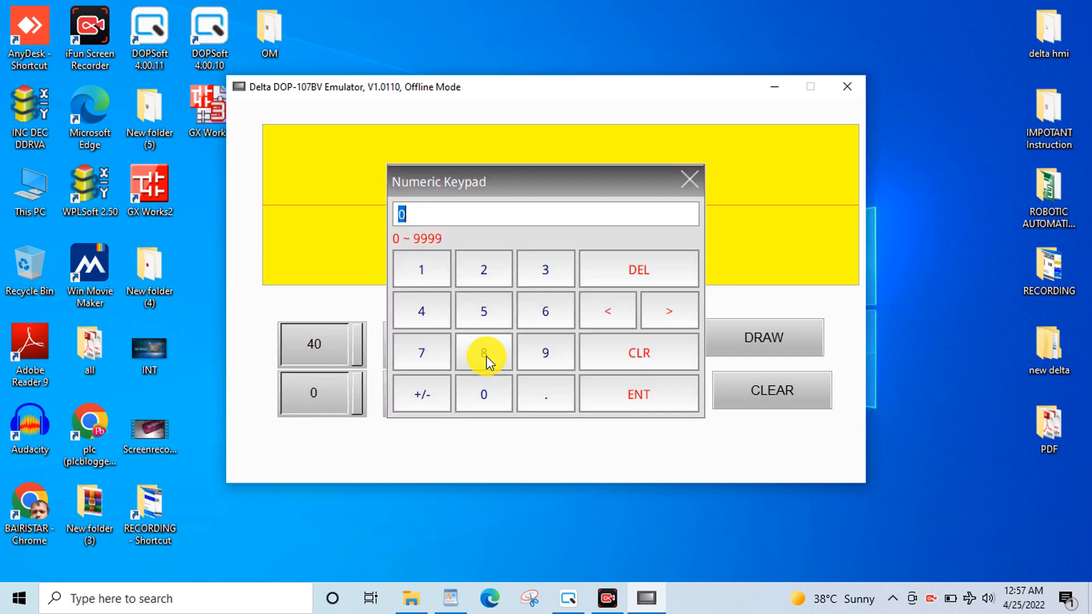
click(486, 393)
click(650, 391)
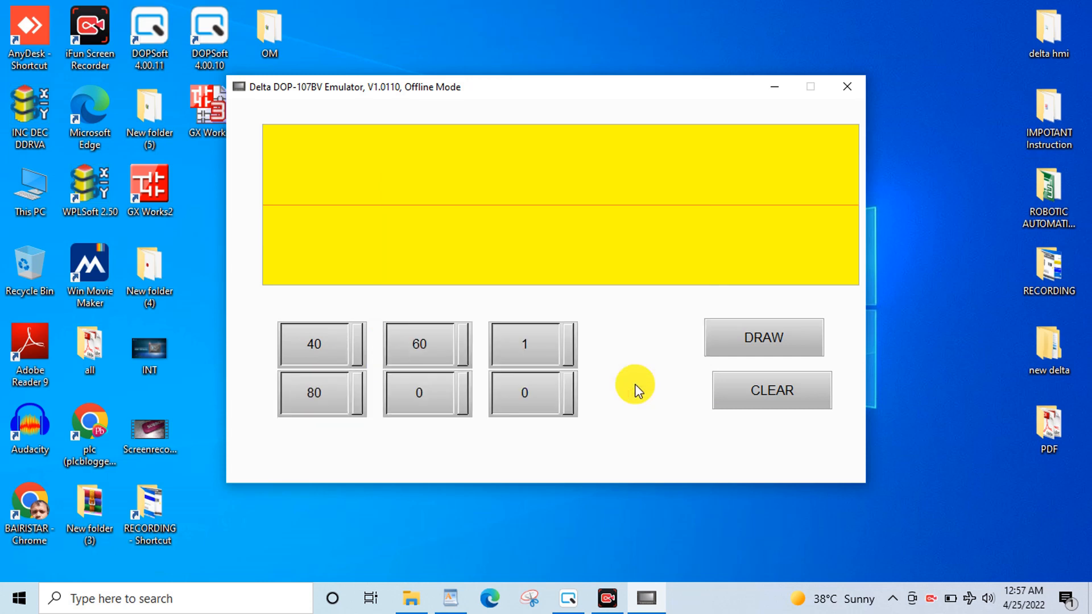
click(447, 397)
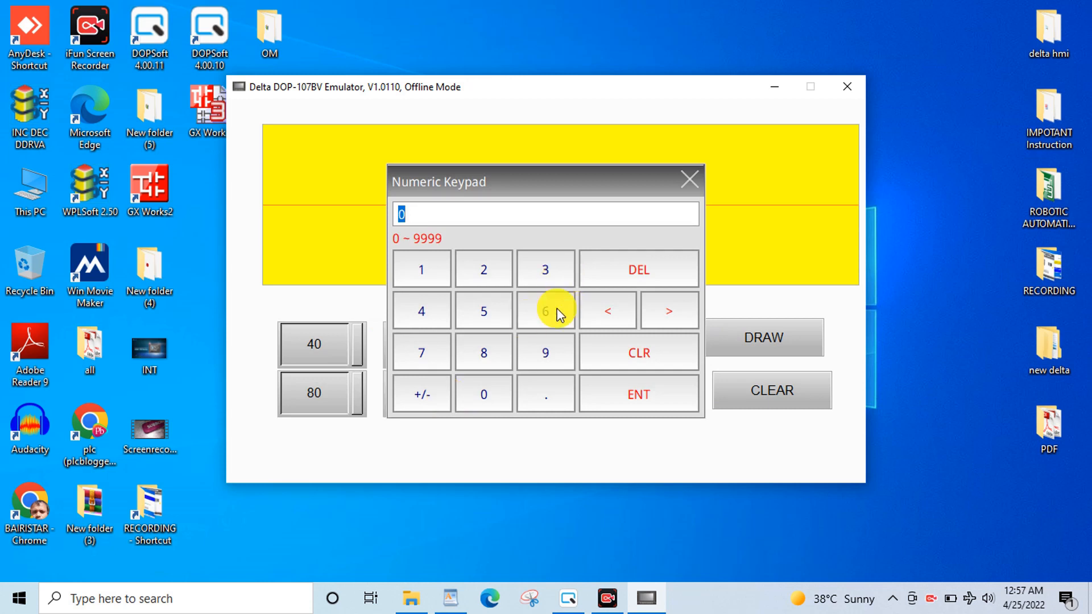
click(551, 349)
click(553, 350)
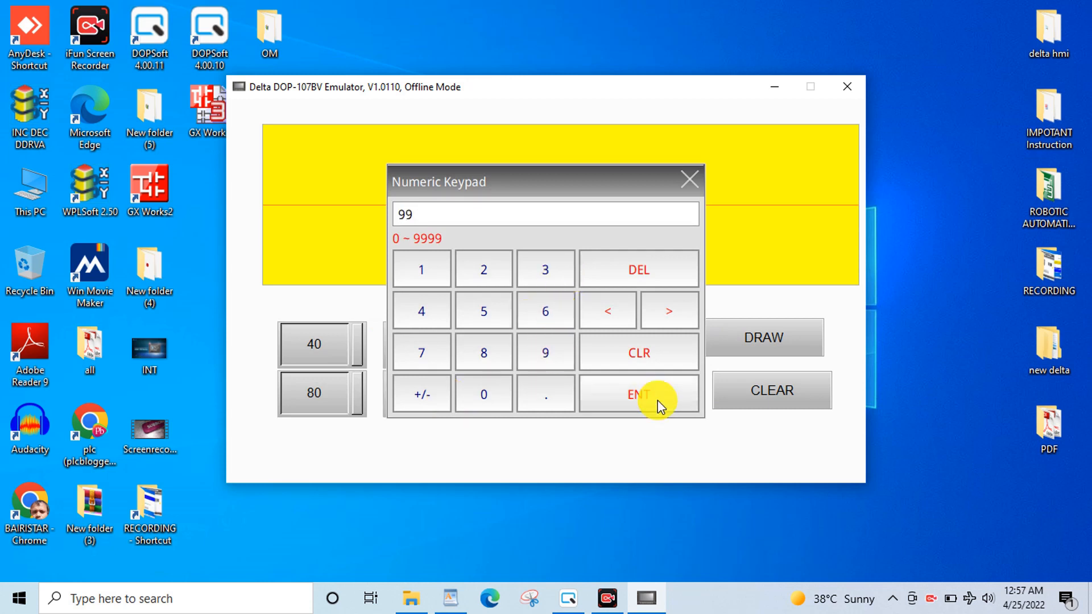
click(655, 398)
click(535, 386)
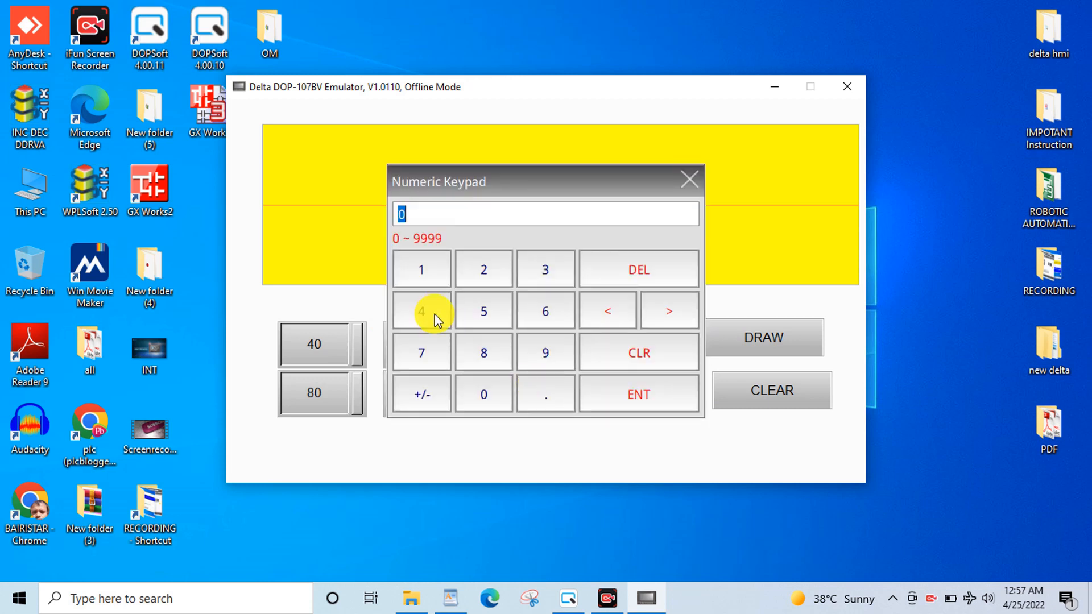
click(490, 275)
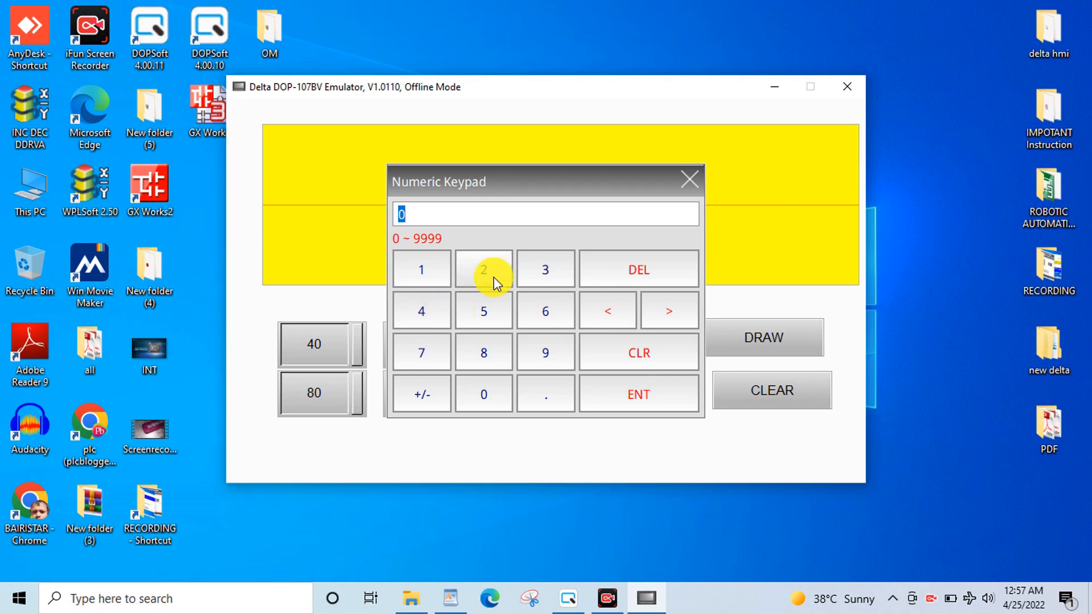
click(483, 397)
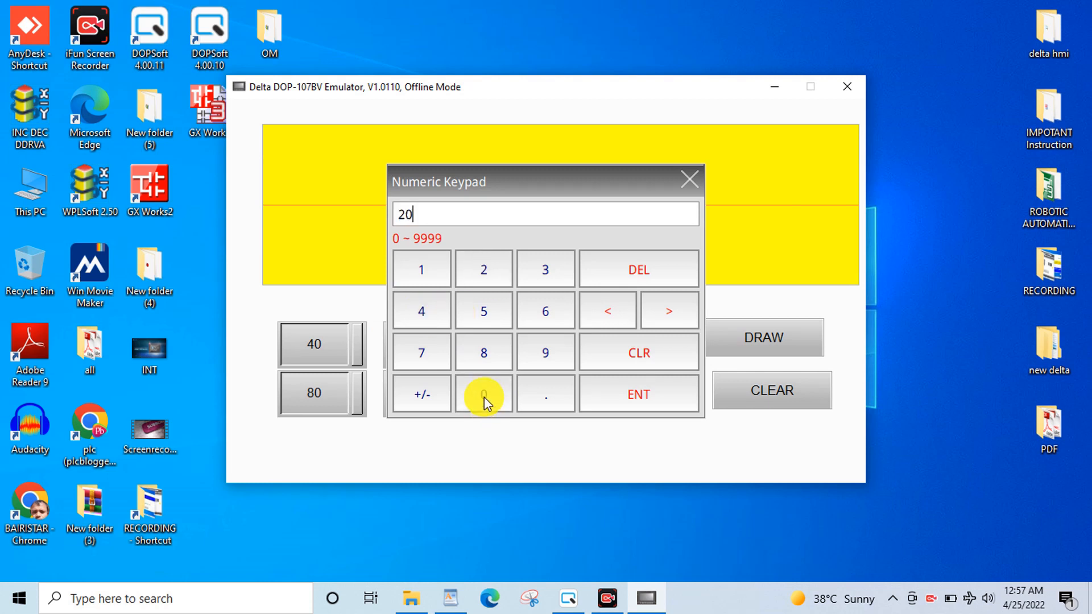
click(633, 395)
click(763, 333)
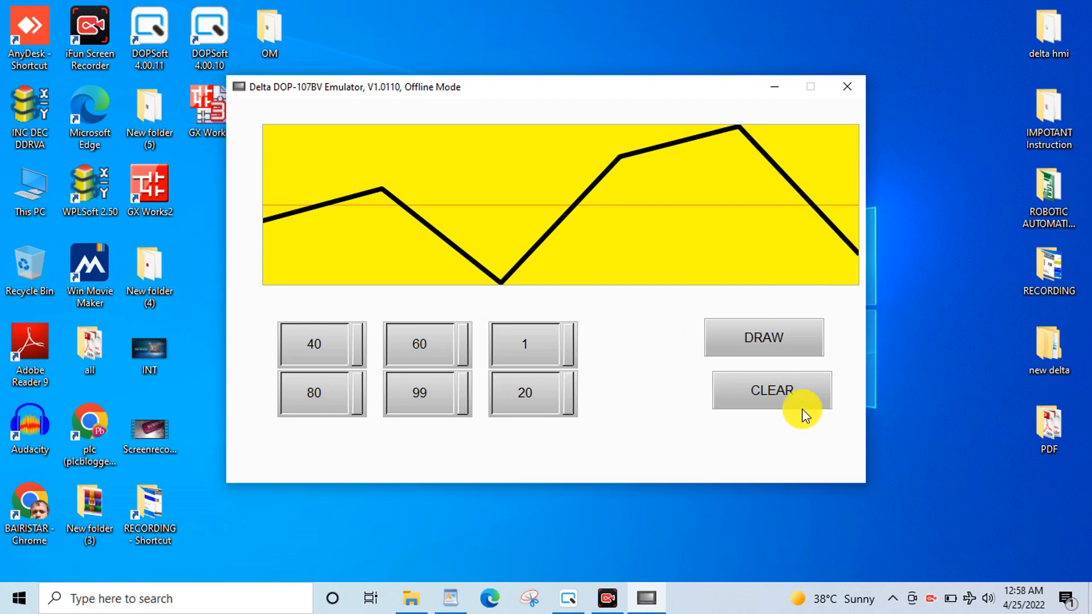
Clear the trend graph, and redraw it with the upper-left and lower-right numeric entries set to 0.
click(776, 394)
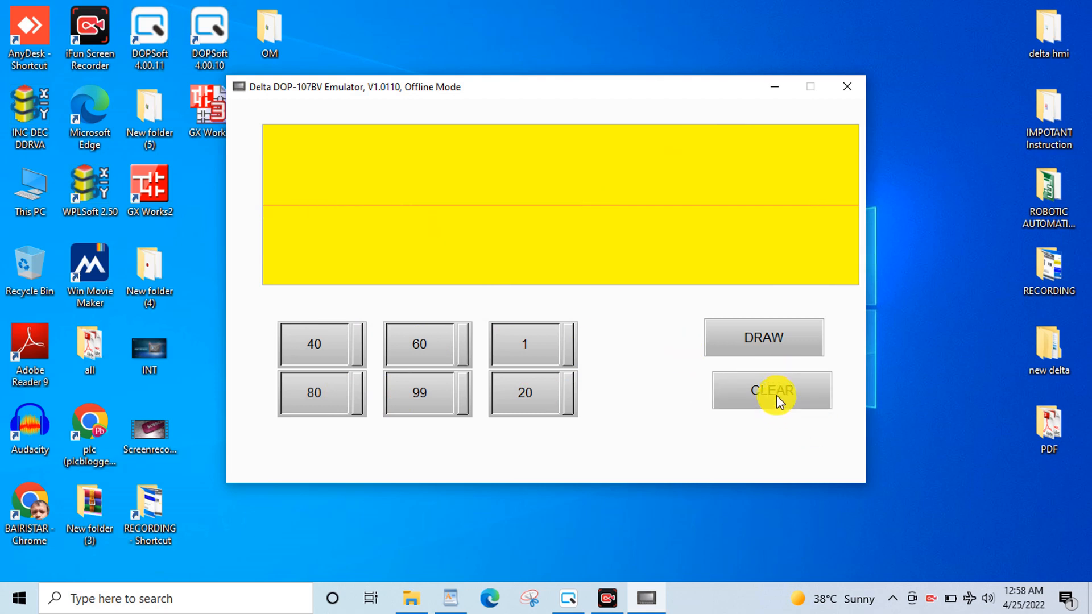
click(333, 352)
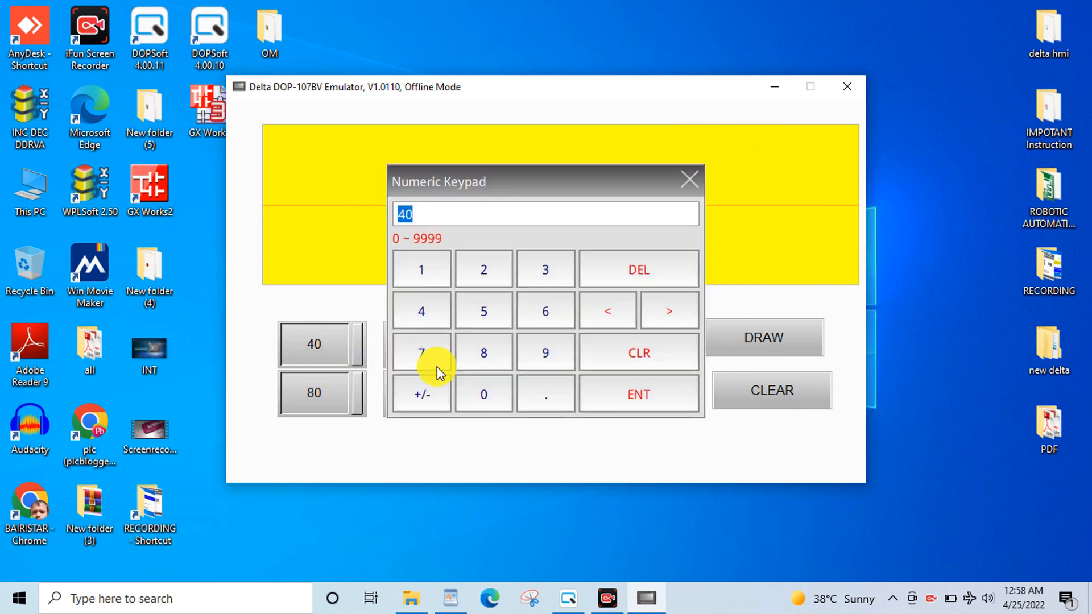
click(483, 398)
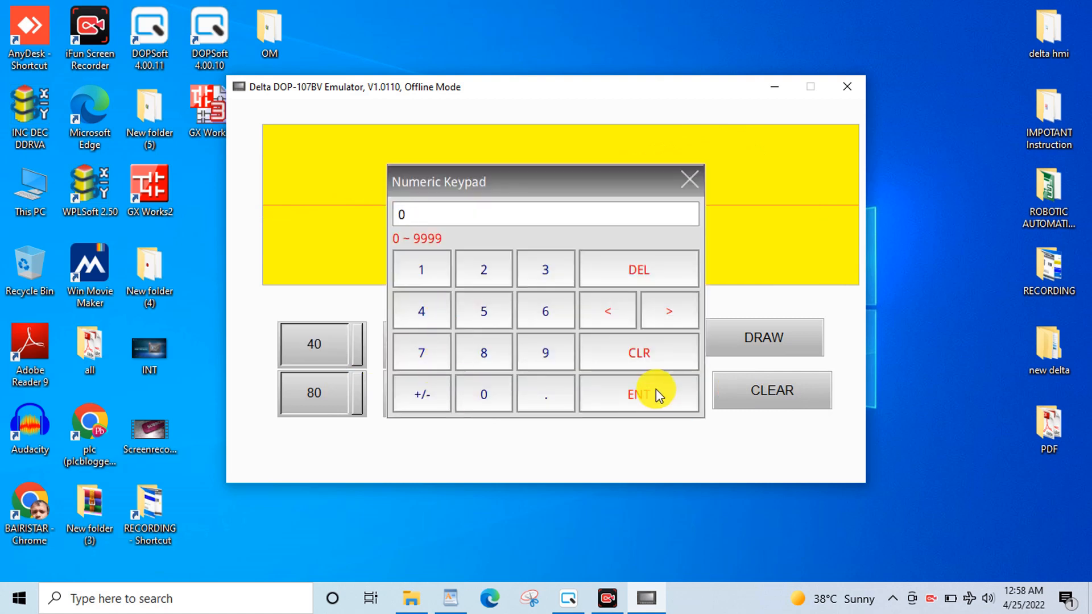
click(656, 391)
click(536, 395)
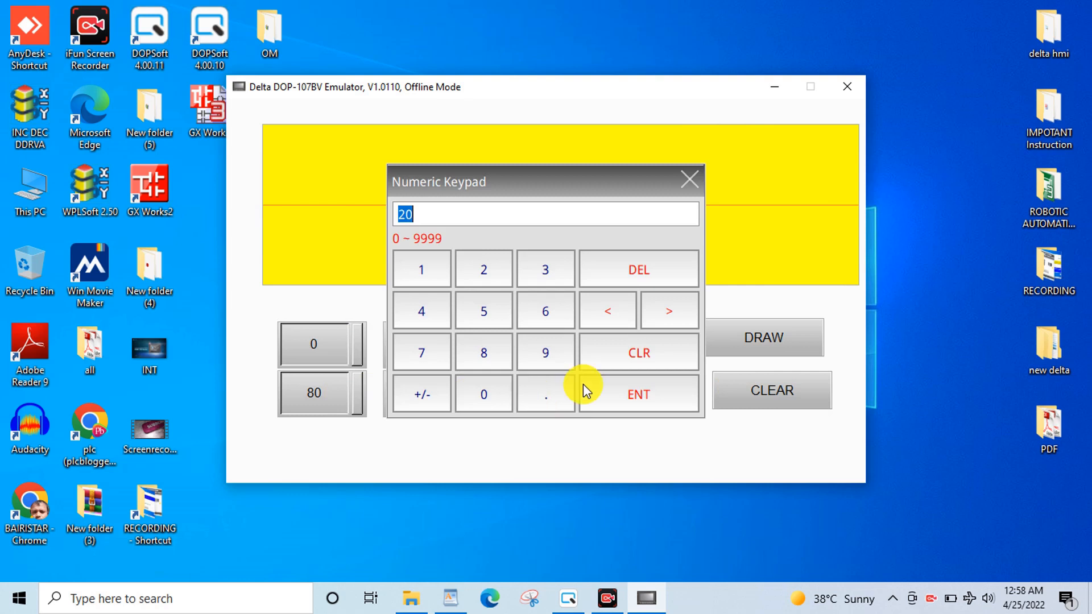
click(482, 392)
click(640, 391)
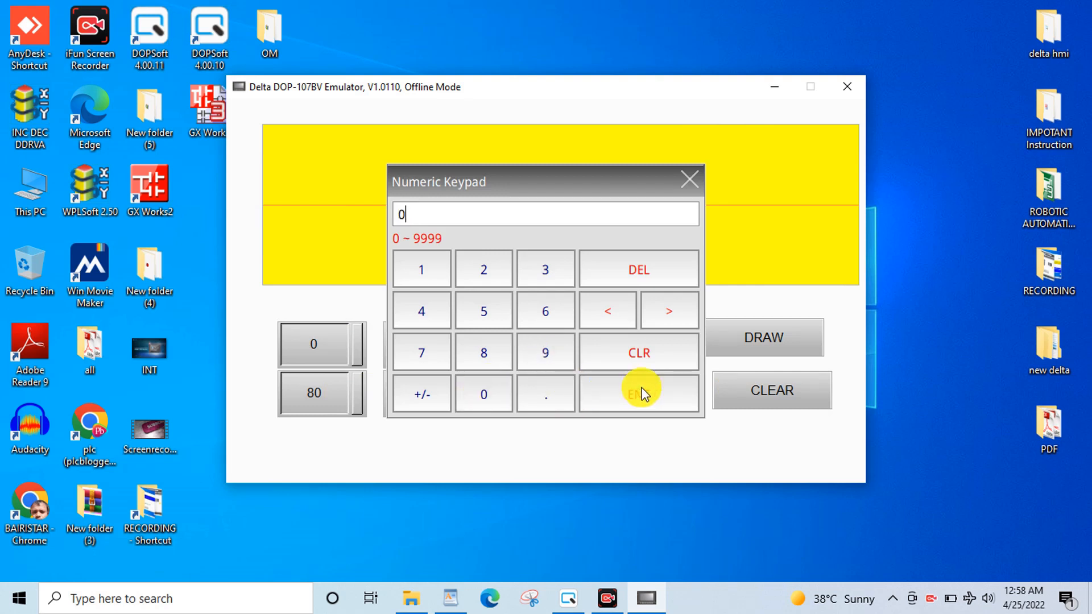
click(780, 337)
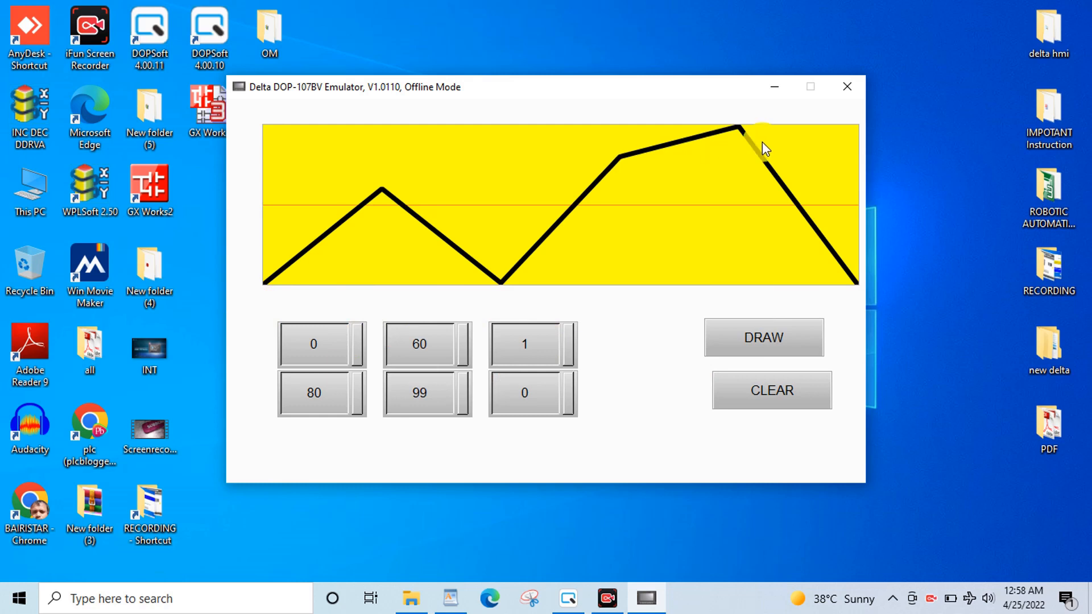
Set the lower-right numeric entry to 99 and the lower-middle entry to 1.
click(519, 393)
click(550, 353)
click(550, 351)
click(654, 407)
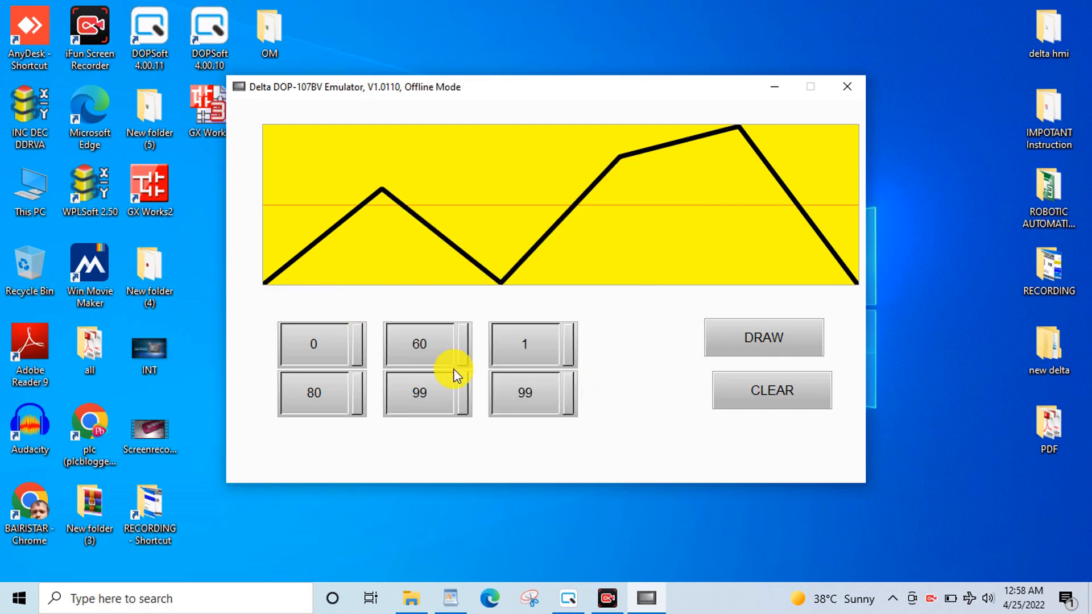
click(421, 392)
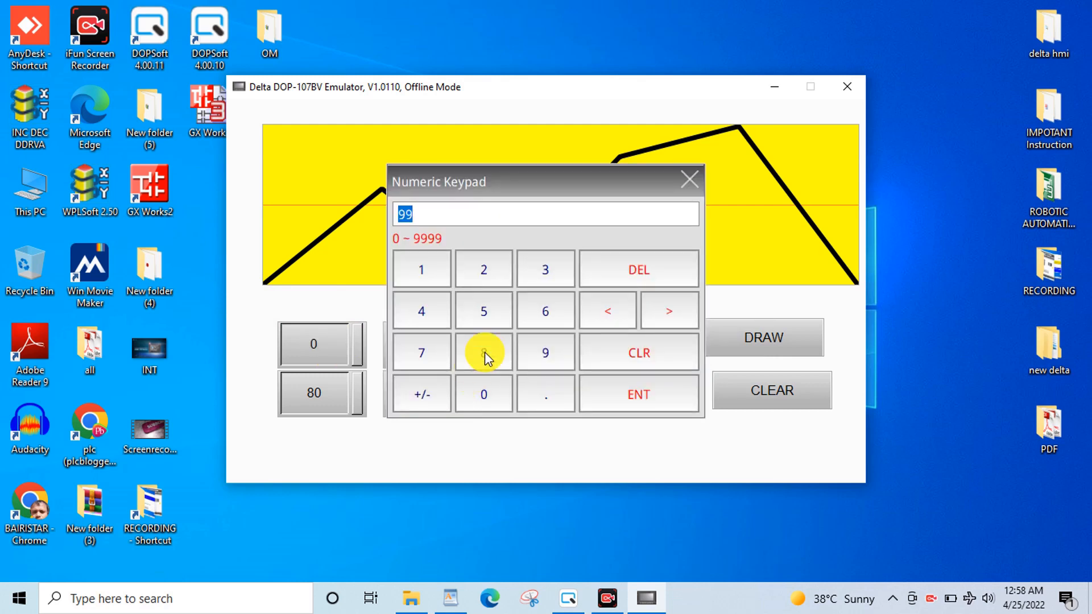
click(422, 278)
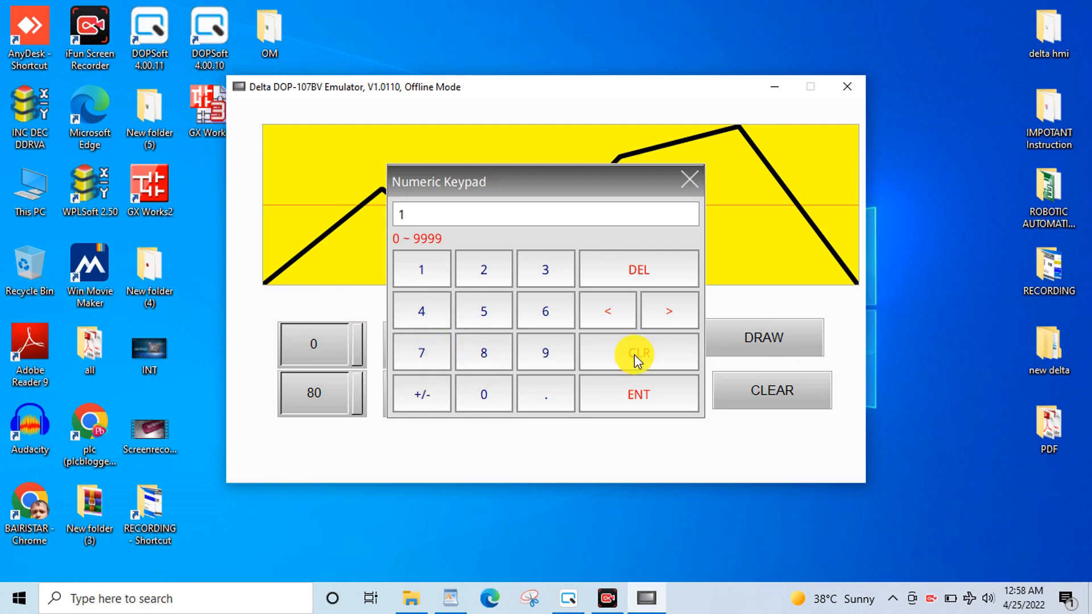
click(637, 392)
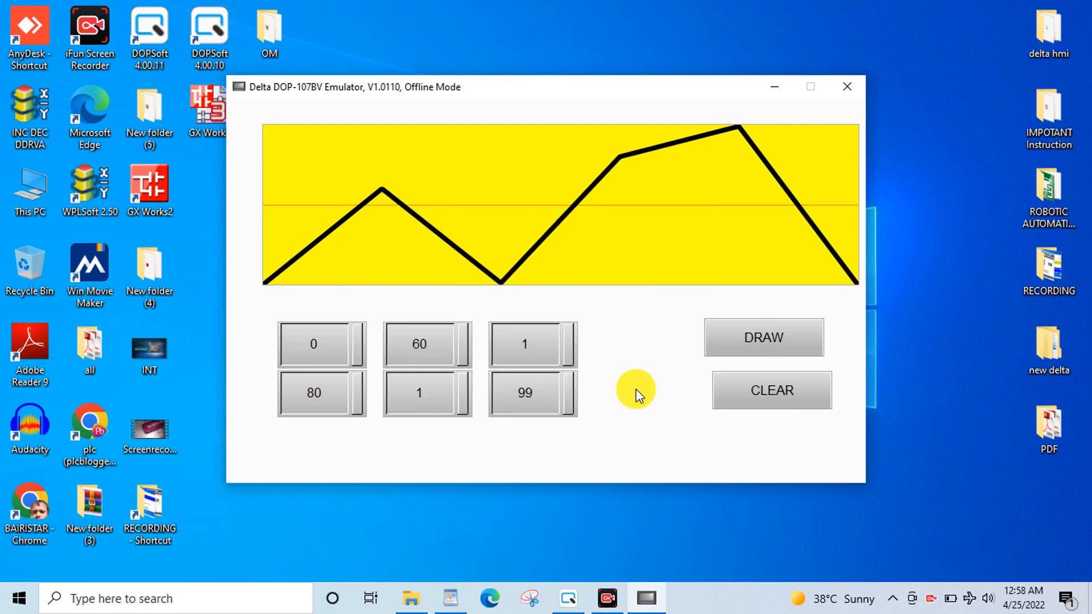
Clear the trend graph and draw it again from the updated numeric entries.
click(751, 389)
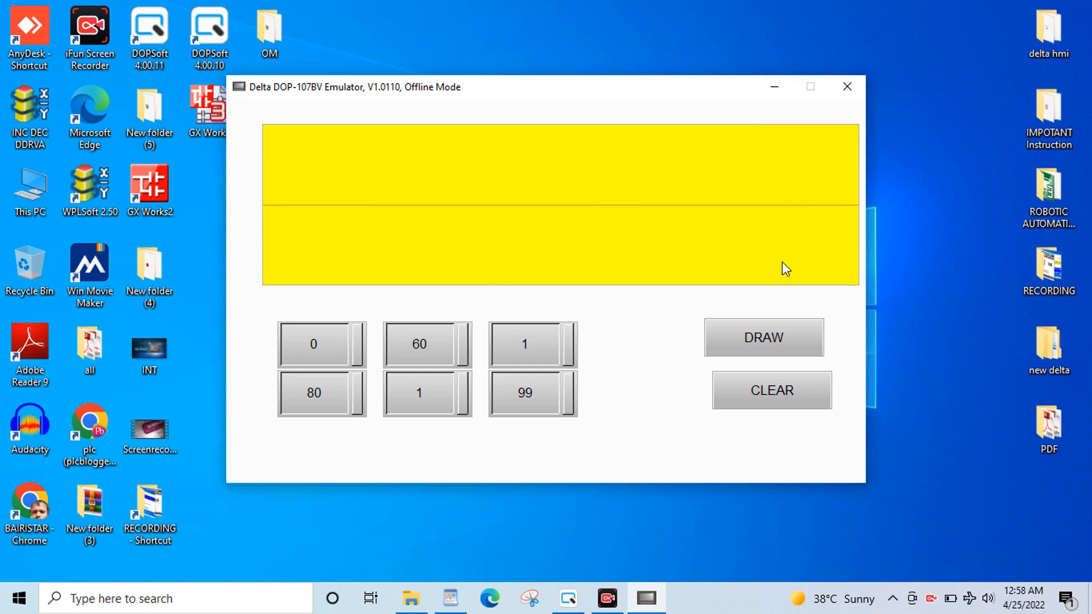
click(772, 325)
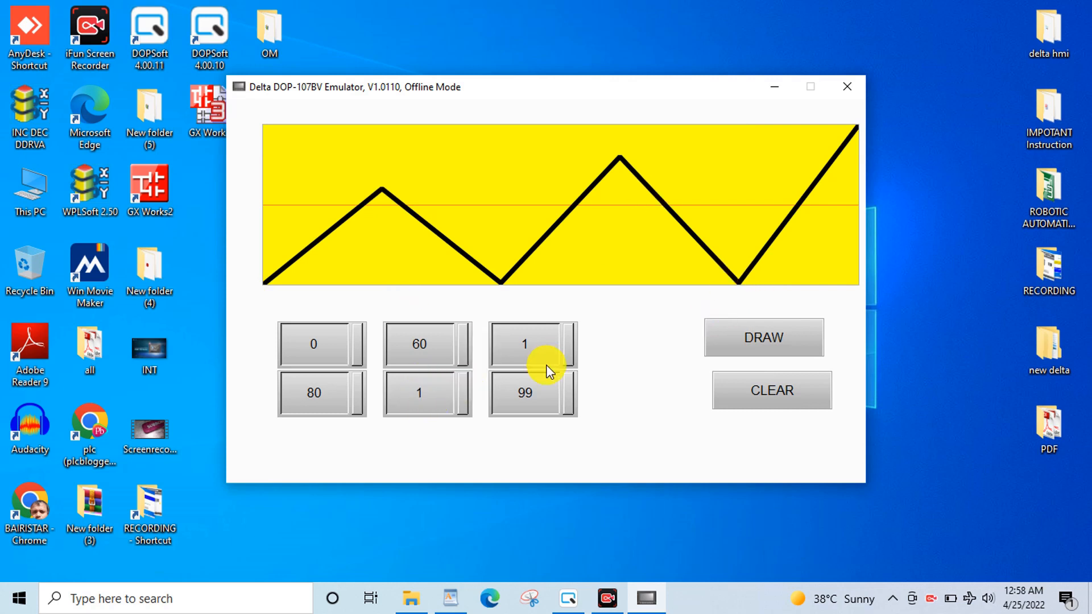
click(854, 142)
Set the upper-left numeric entry to 99, the lower-middle entry to 50 and the upper-right entry to 60.
click(340, 356)
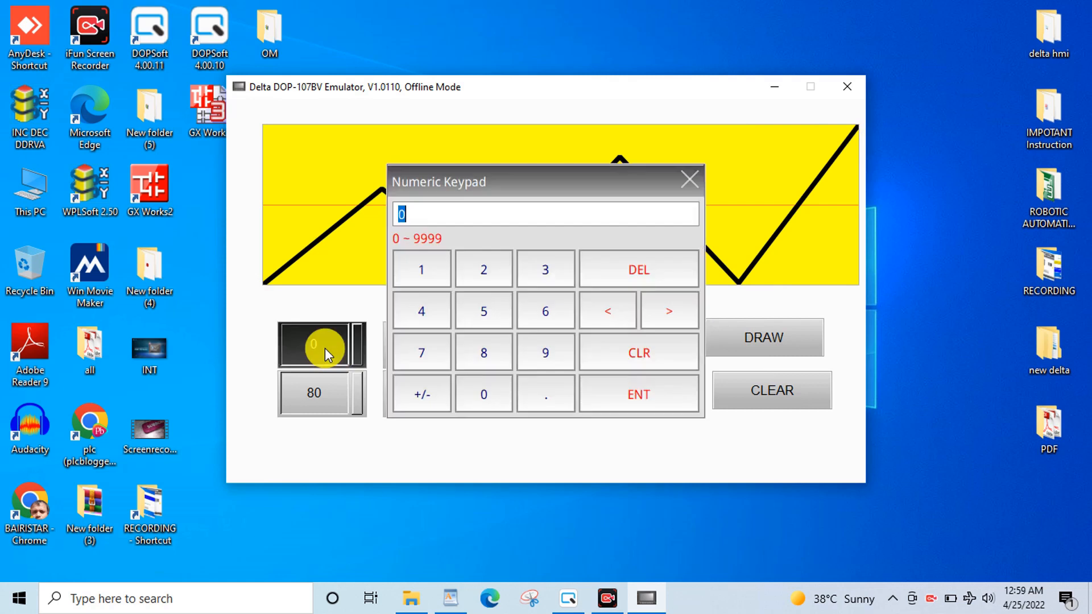
click(558, 349)
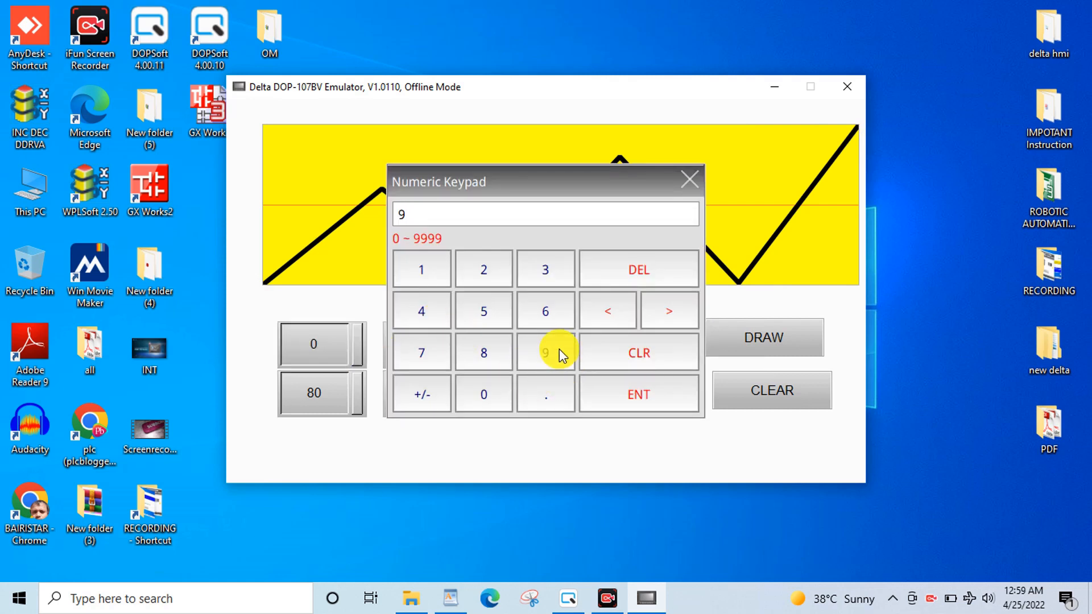
click(558, 349)
click(639, 390)
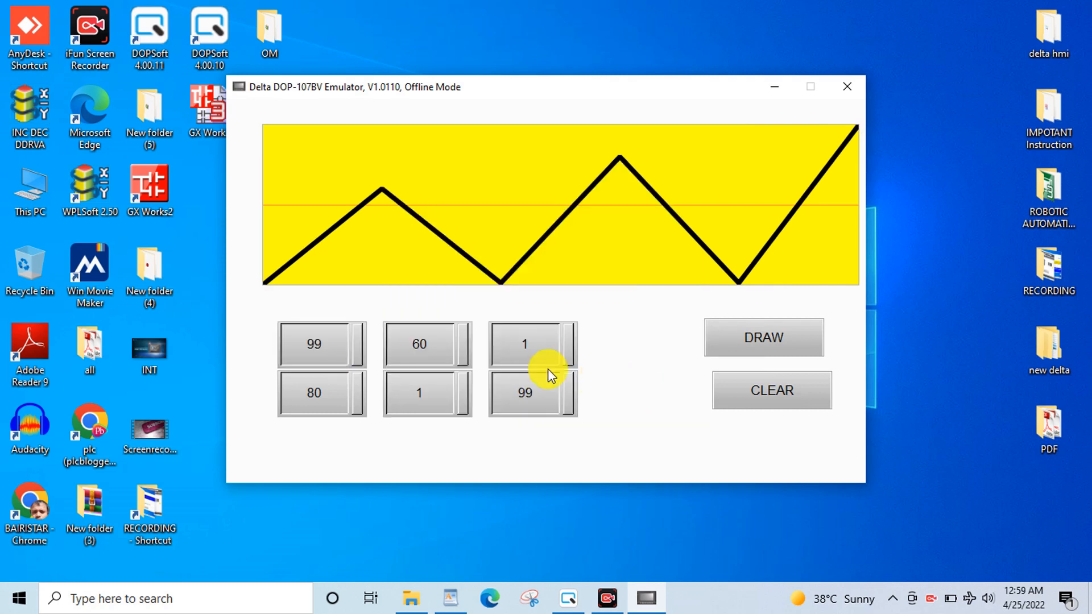
click(422, 393)
click(484, 312)
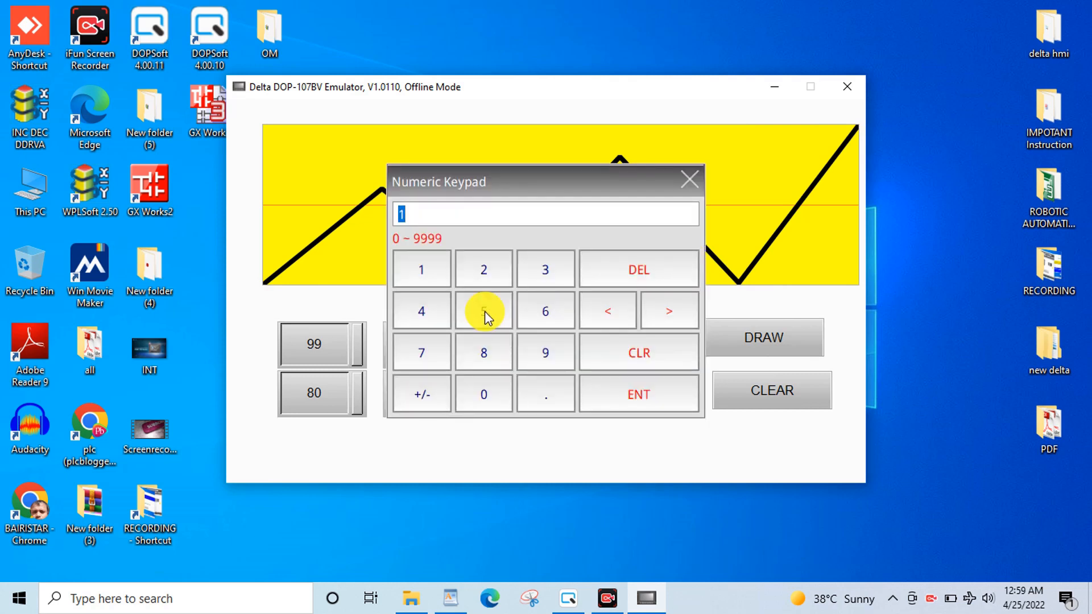
click(478, 392)
click(639, 391)
click(503, 346)
click(541, 313)
click(477, 397)
click(636, 395)
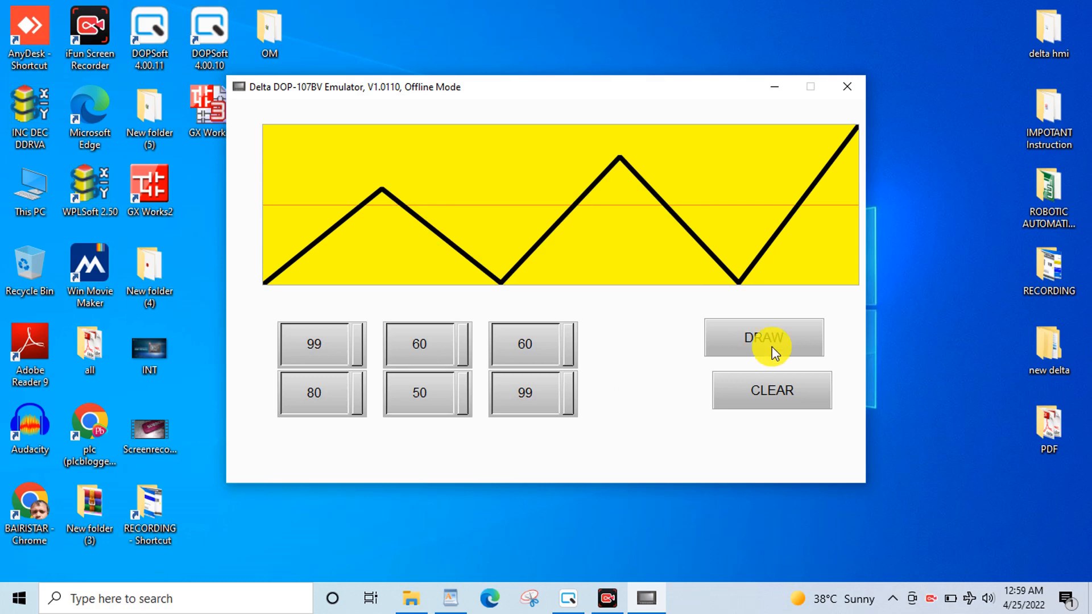
Test the HMI buttons by drawing the trend graph from the new values and clearing it.
click(754, 341)
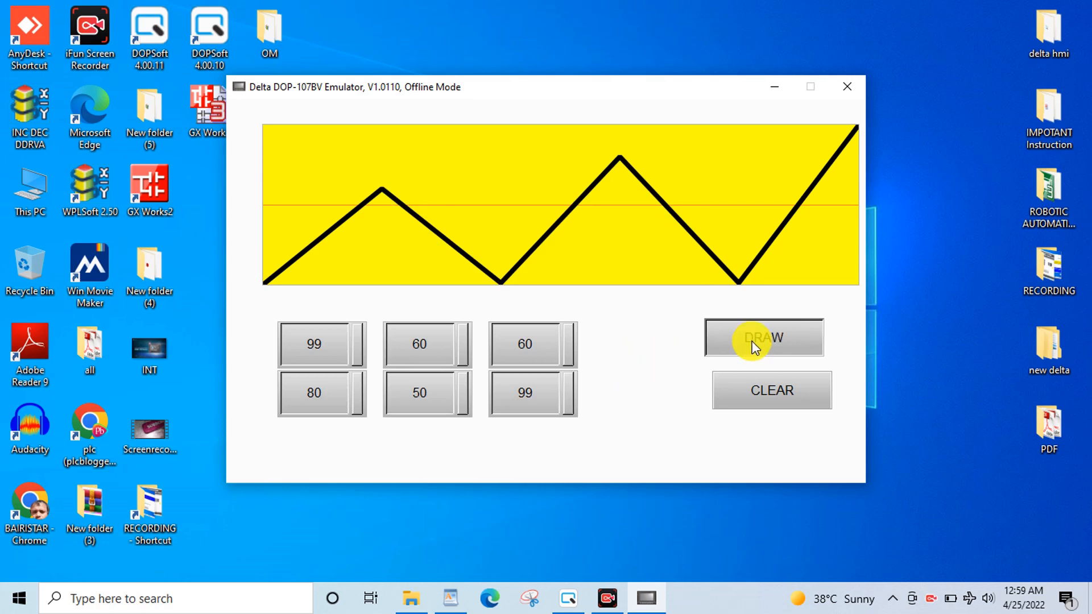
click(787, 392)
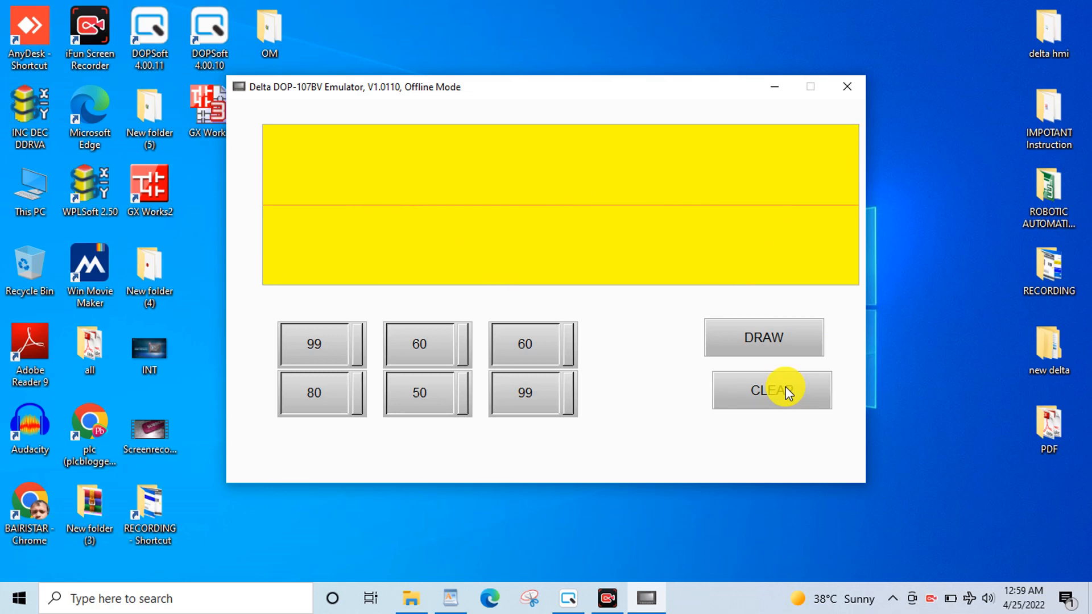
Draw the trend graph once more from the current numeric entries and close the emulator.
click(768, 342)
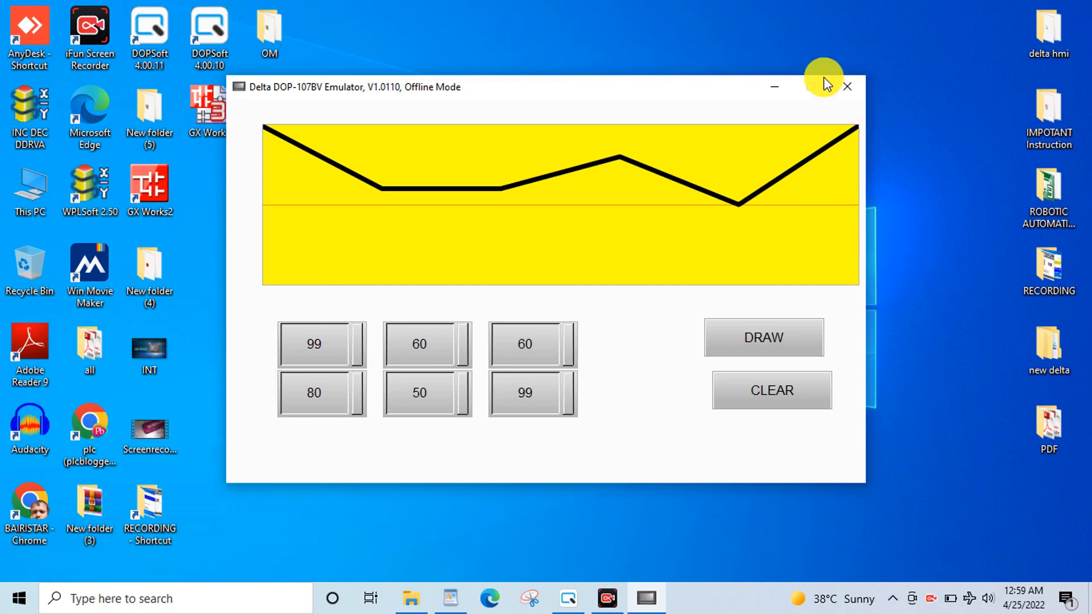
click(847, 88)
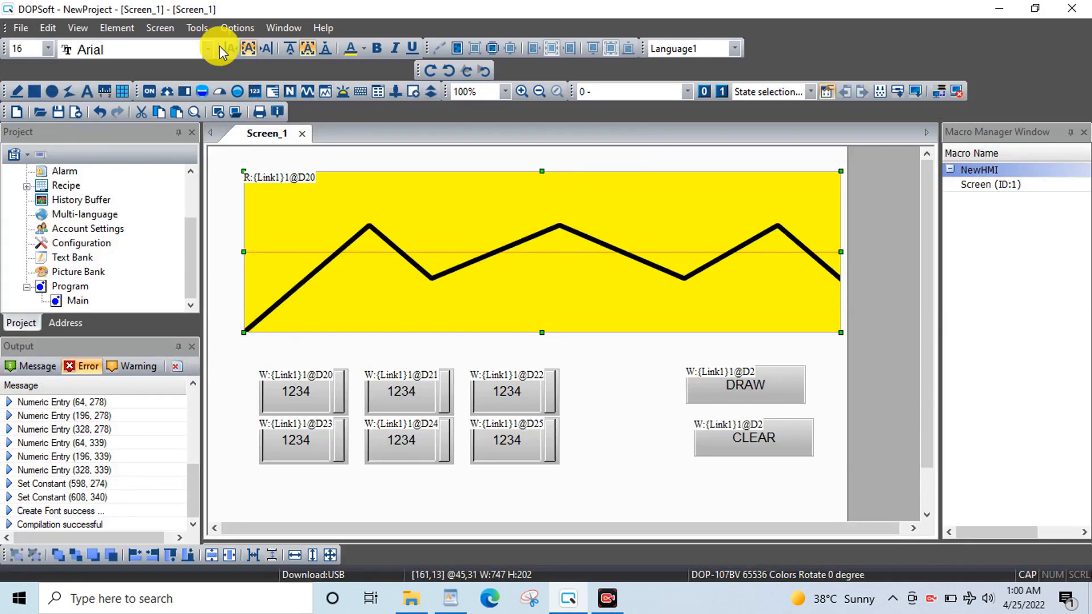
Open the Screen Cycle Macro of Screen_1 that increments D20 to D25 and D2, check its syntax and minimize the macro editor.
click(162, 28)
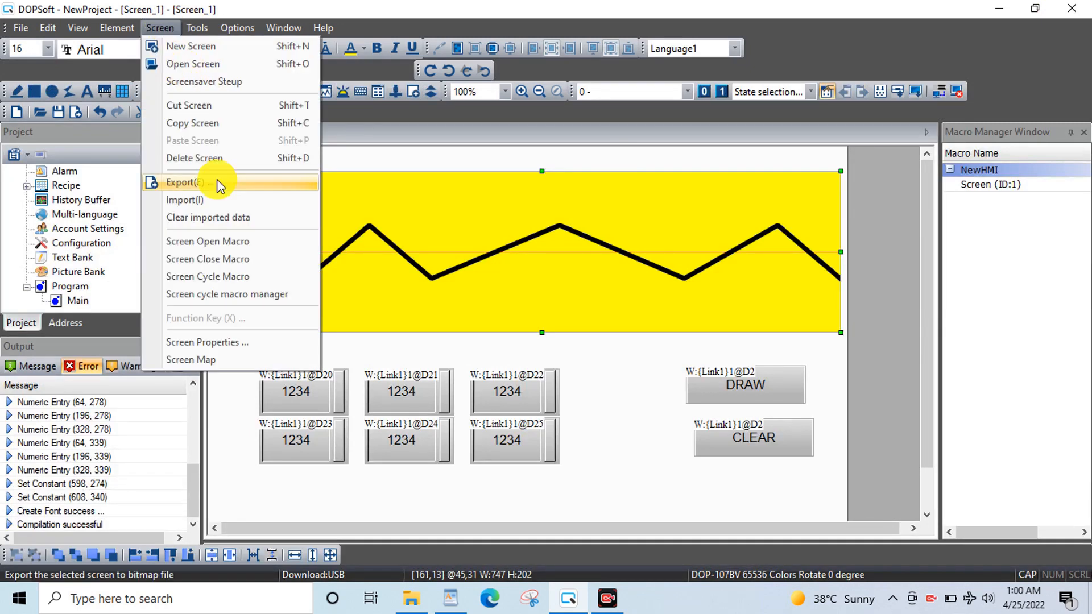
click(216, 277)
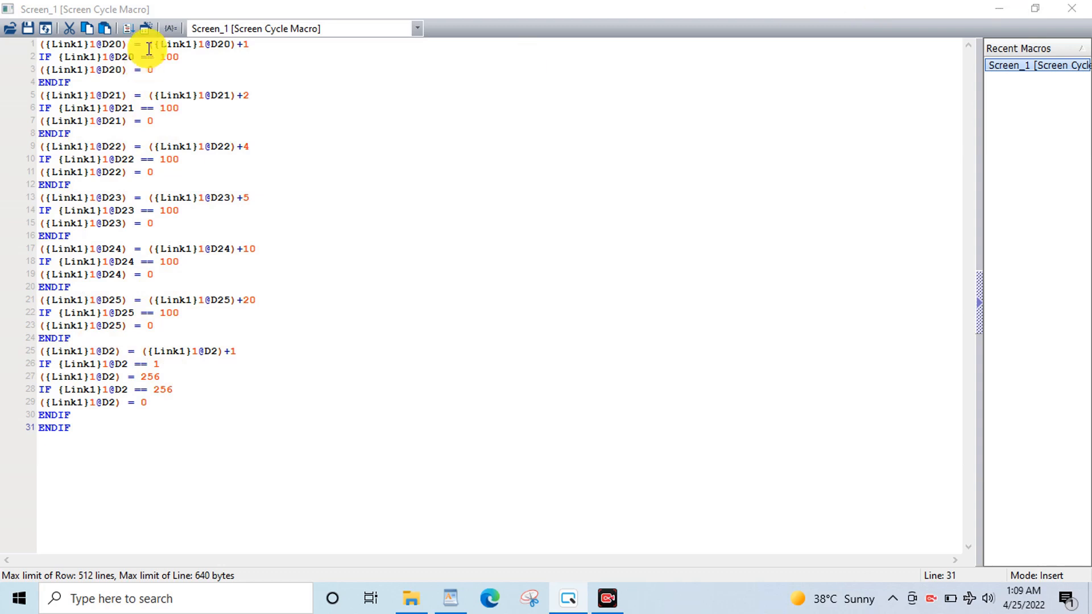
click(127, 35)
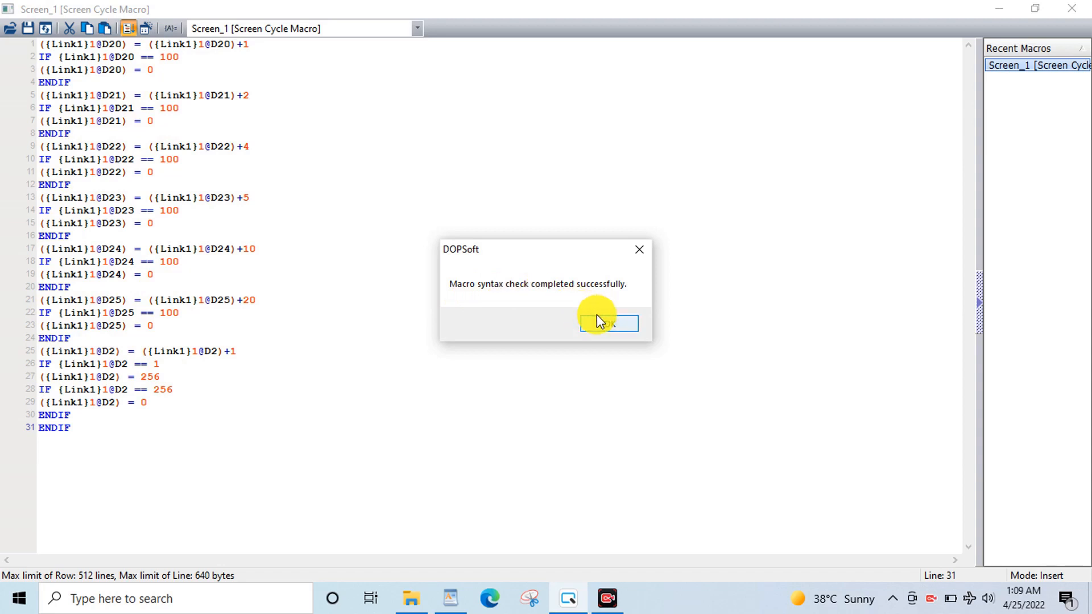
click(600, 322)
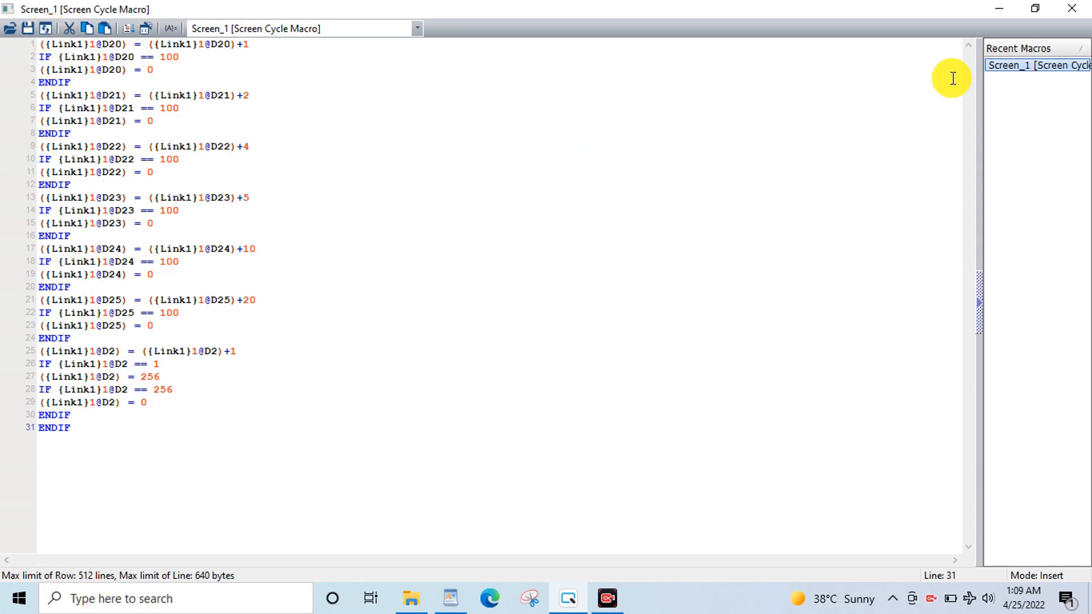
click(999, 8)
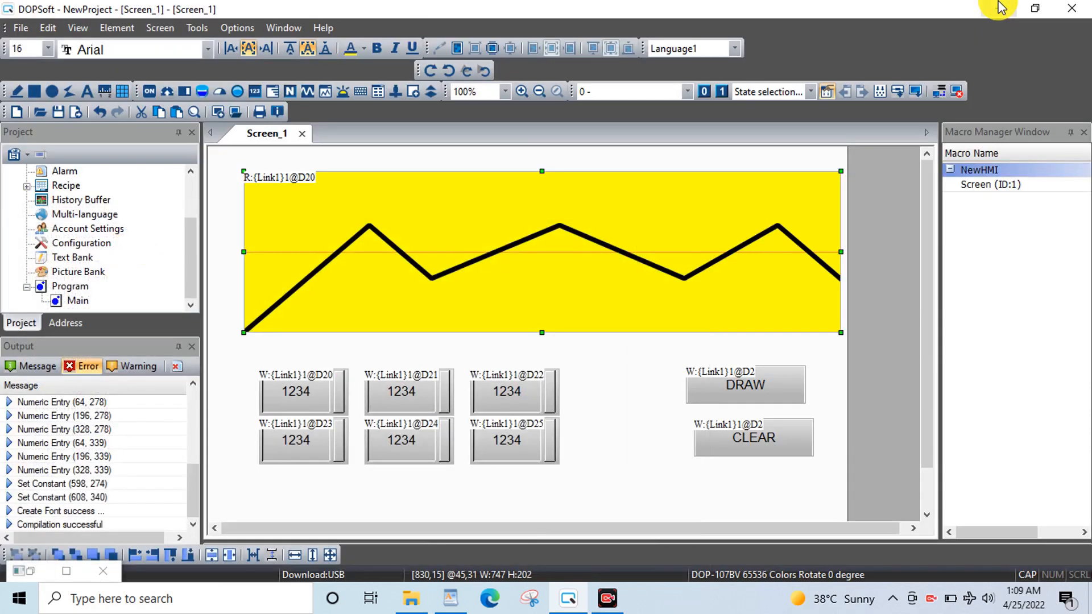
Run the project in the offline emulator and draw the trend graph three times from the values changing through the cycle macro.
click(957, 89)
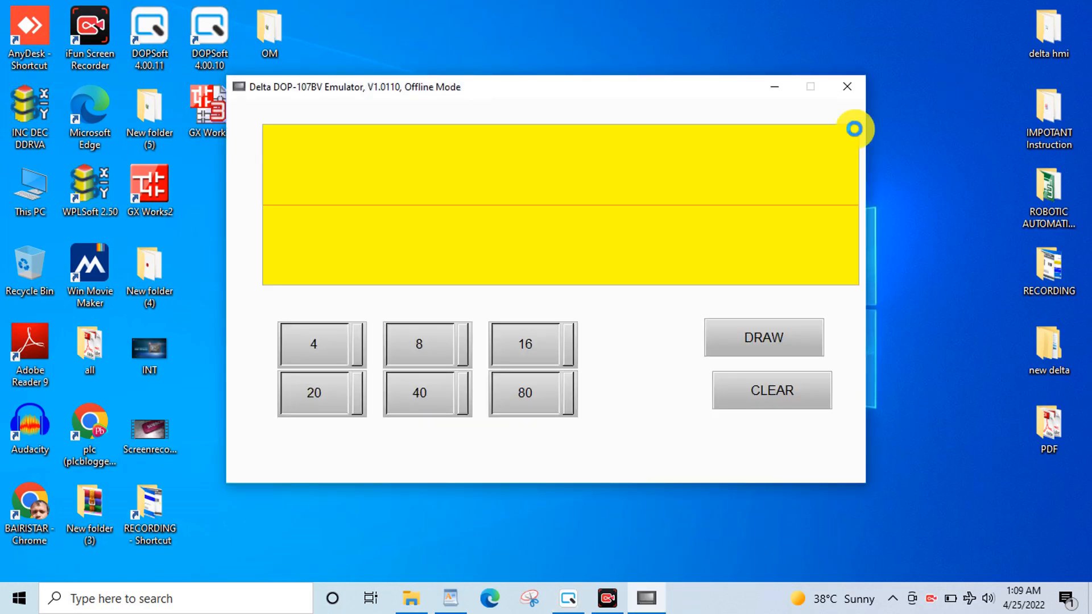
click(767, 346)
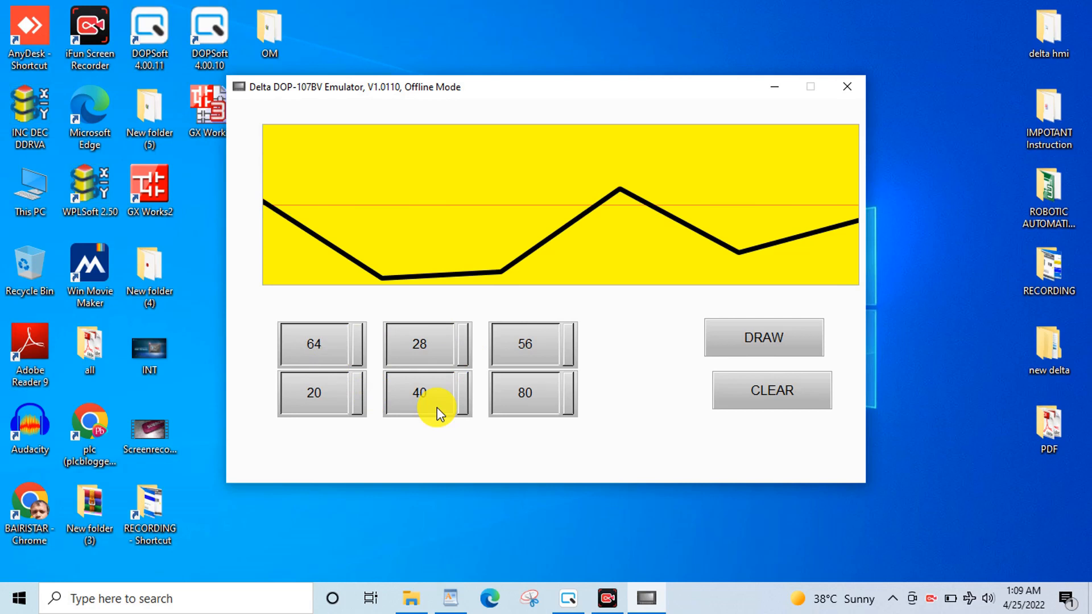
click(743, 346)
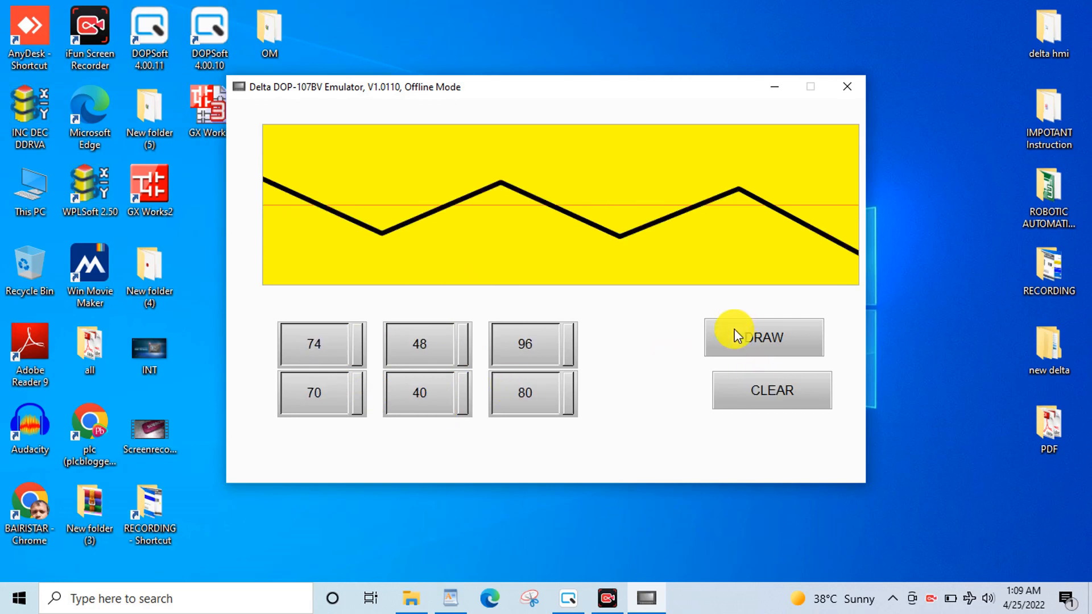
click(737, 346)
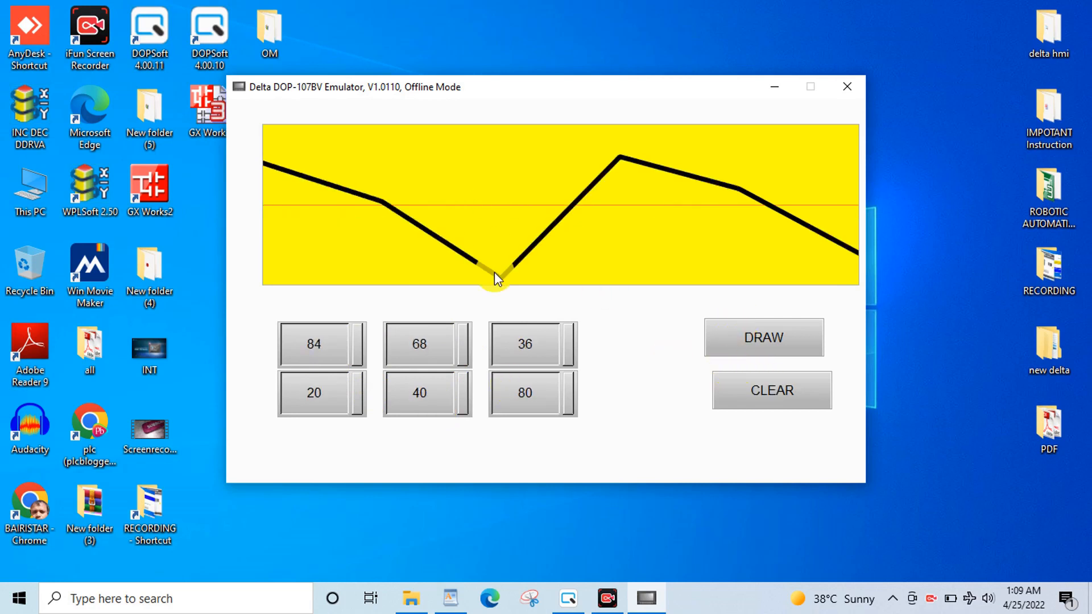